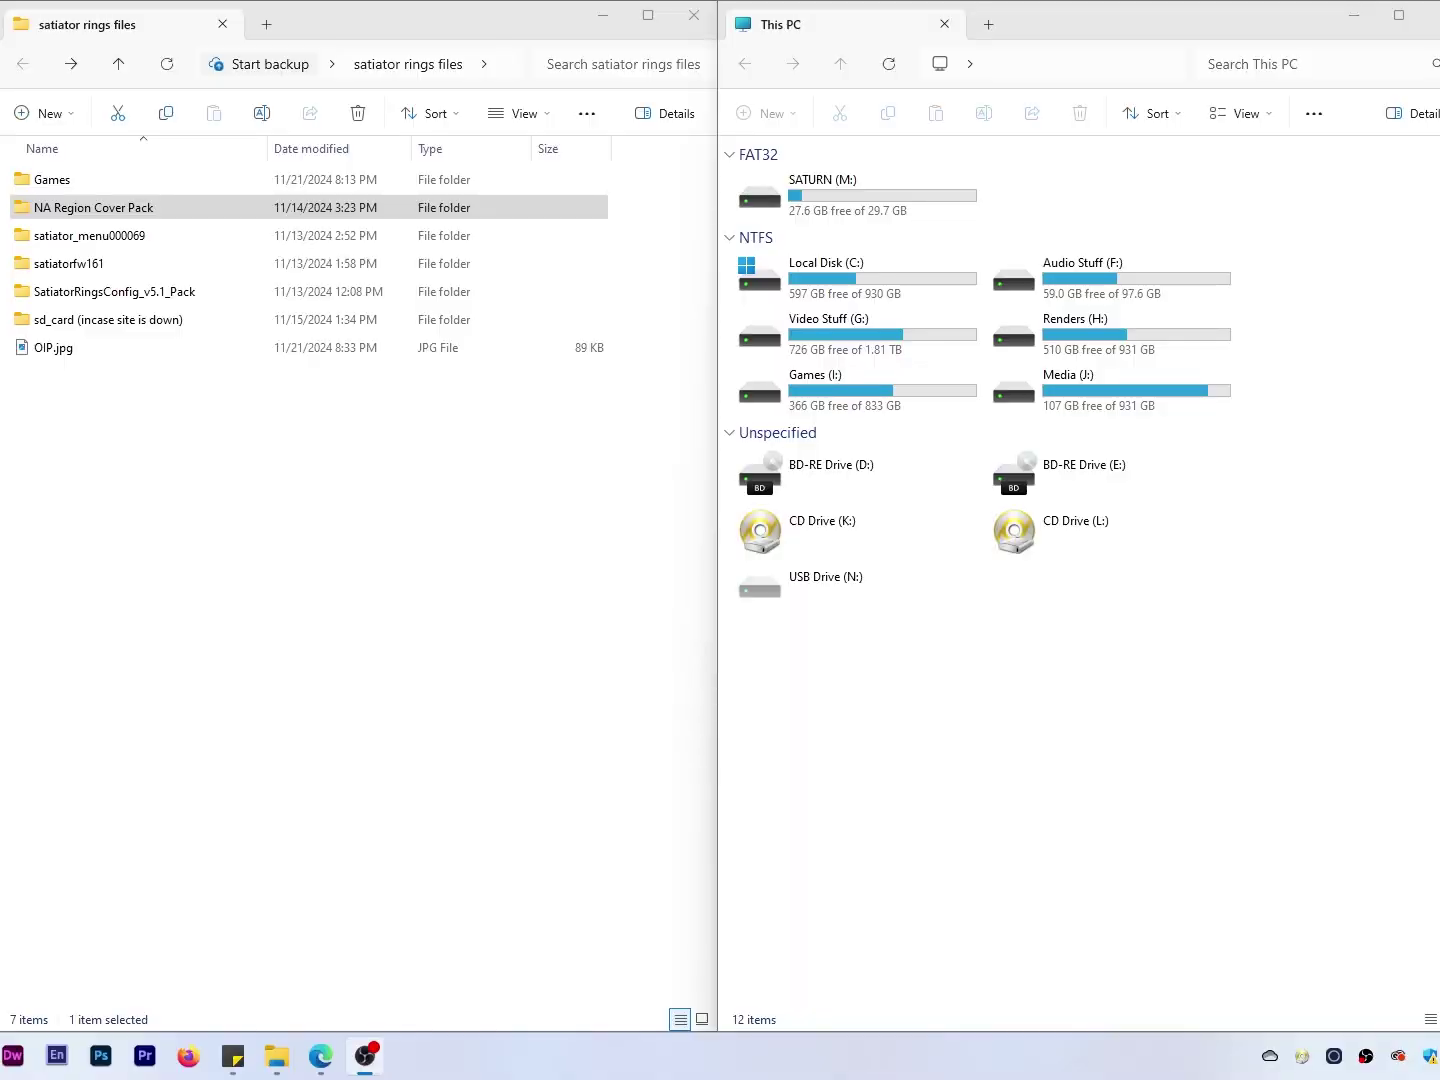
Step: Quick-format SATURN (M:) as FAT32 with the Default allocation unit size
{"action": "left_click", "coordinate": [869, 205]}
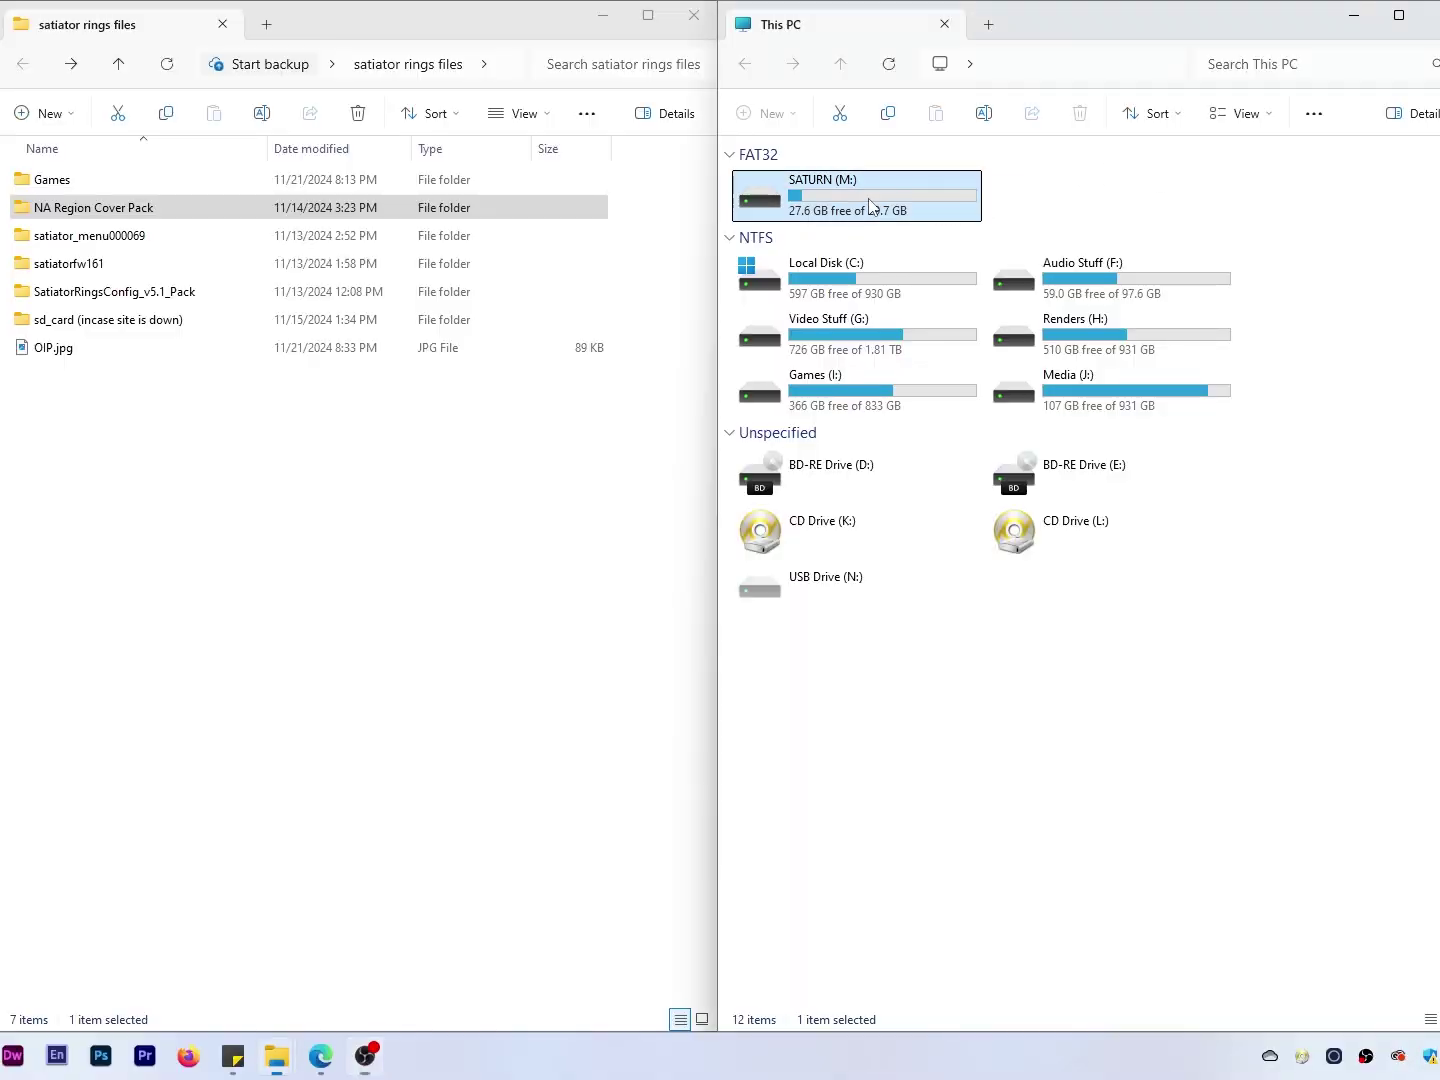
{"action": "right_click", "coordinate": [868, 205]}
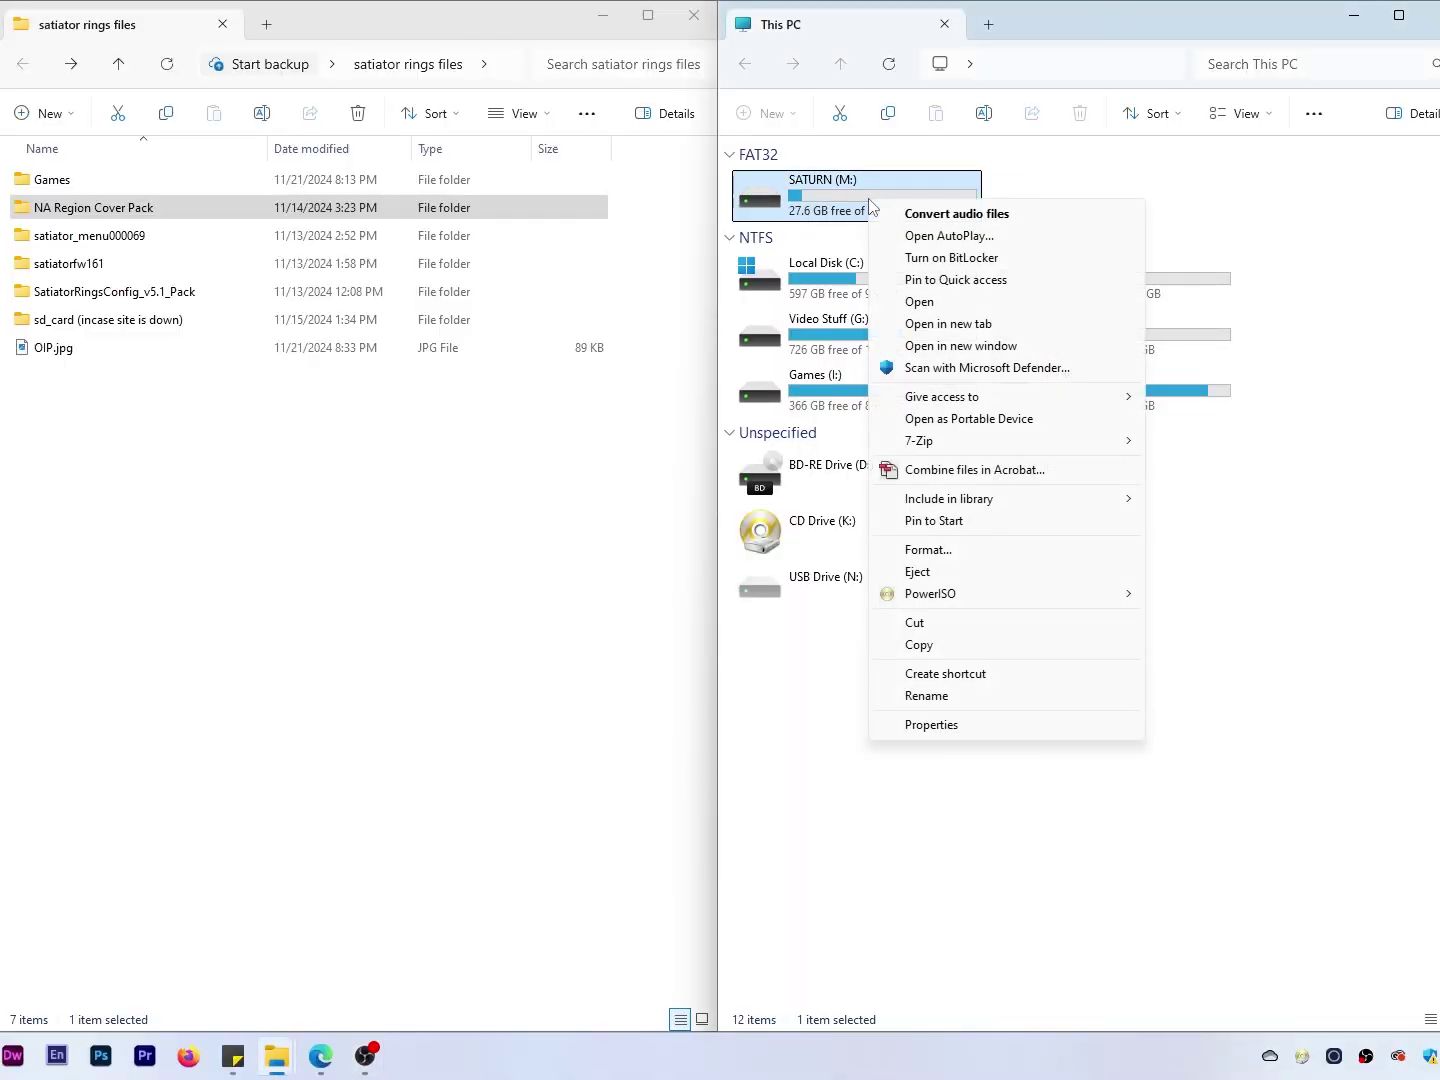
{"action": "left_click", "coordinate": [927, 552]}
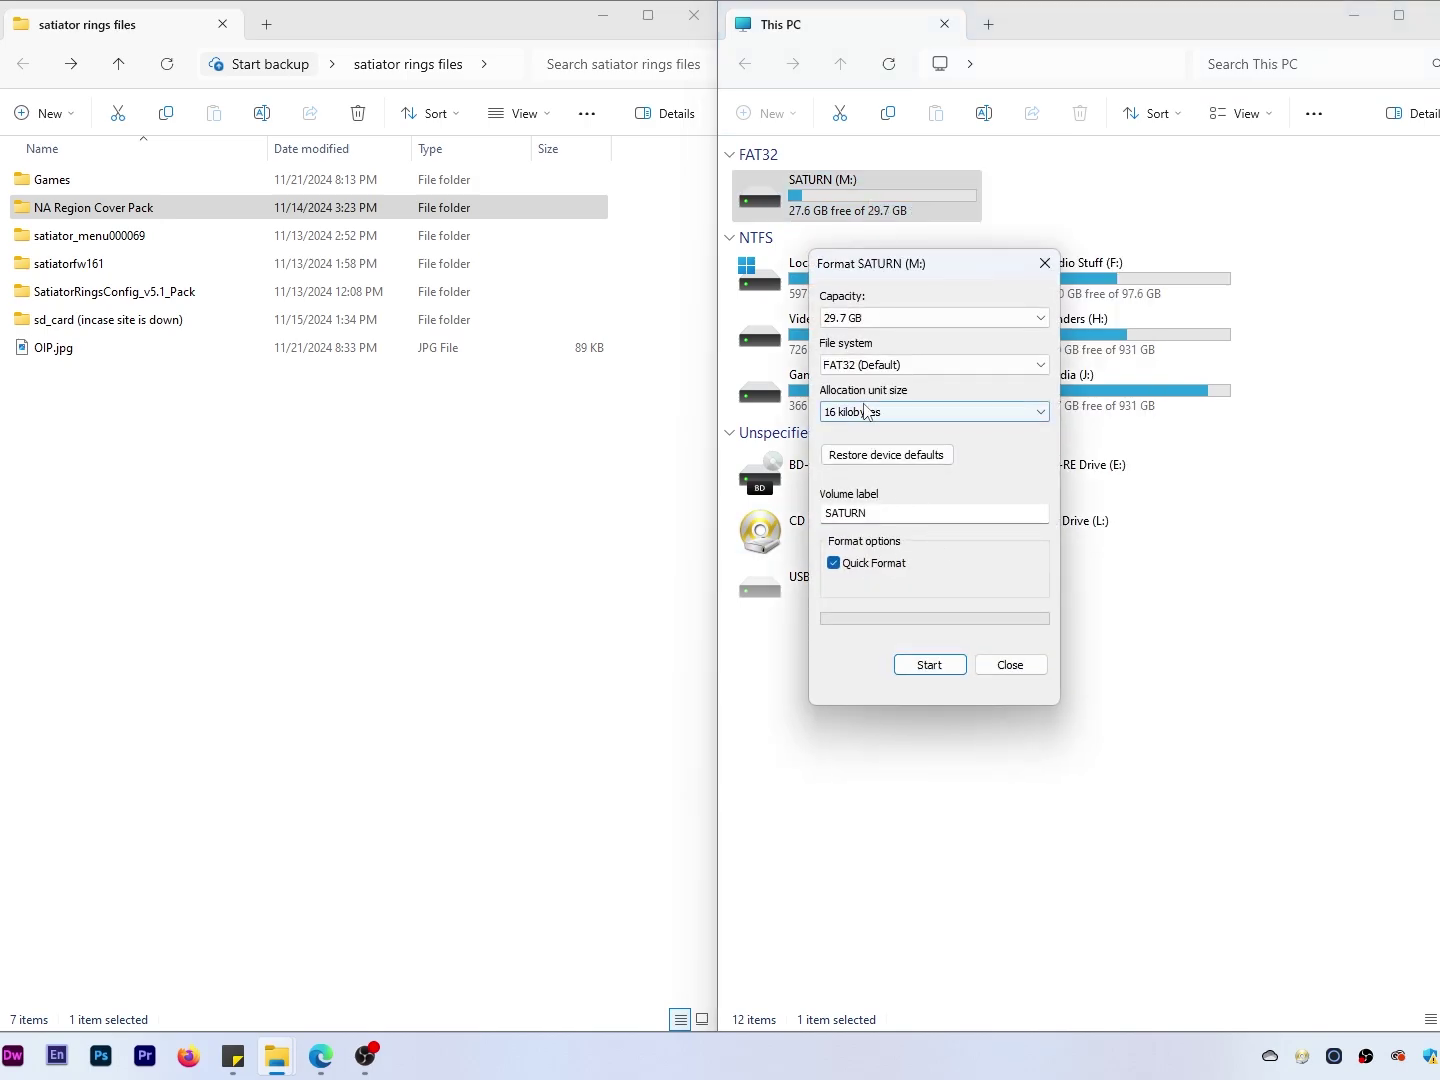
{"action": "left_click", "coordinate": [865, 409]}
{"action": "left_click", "coordinate": [848, 430]}
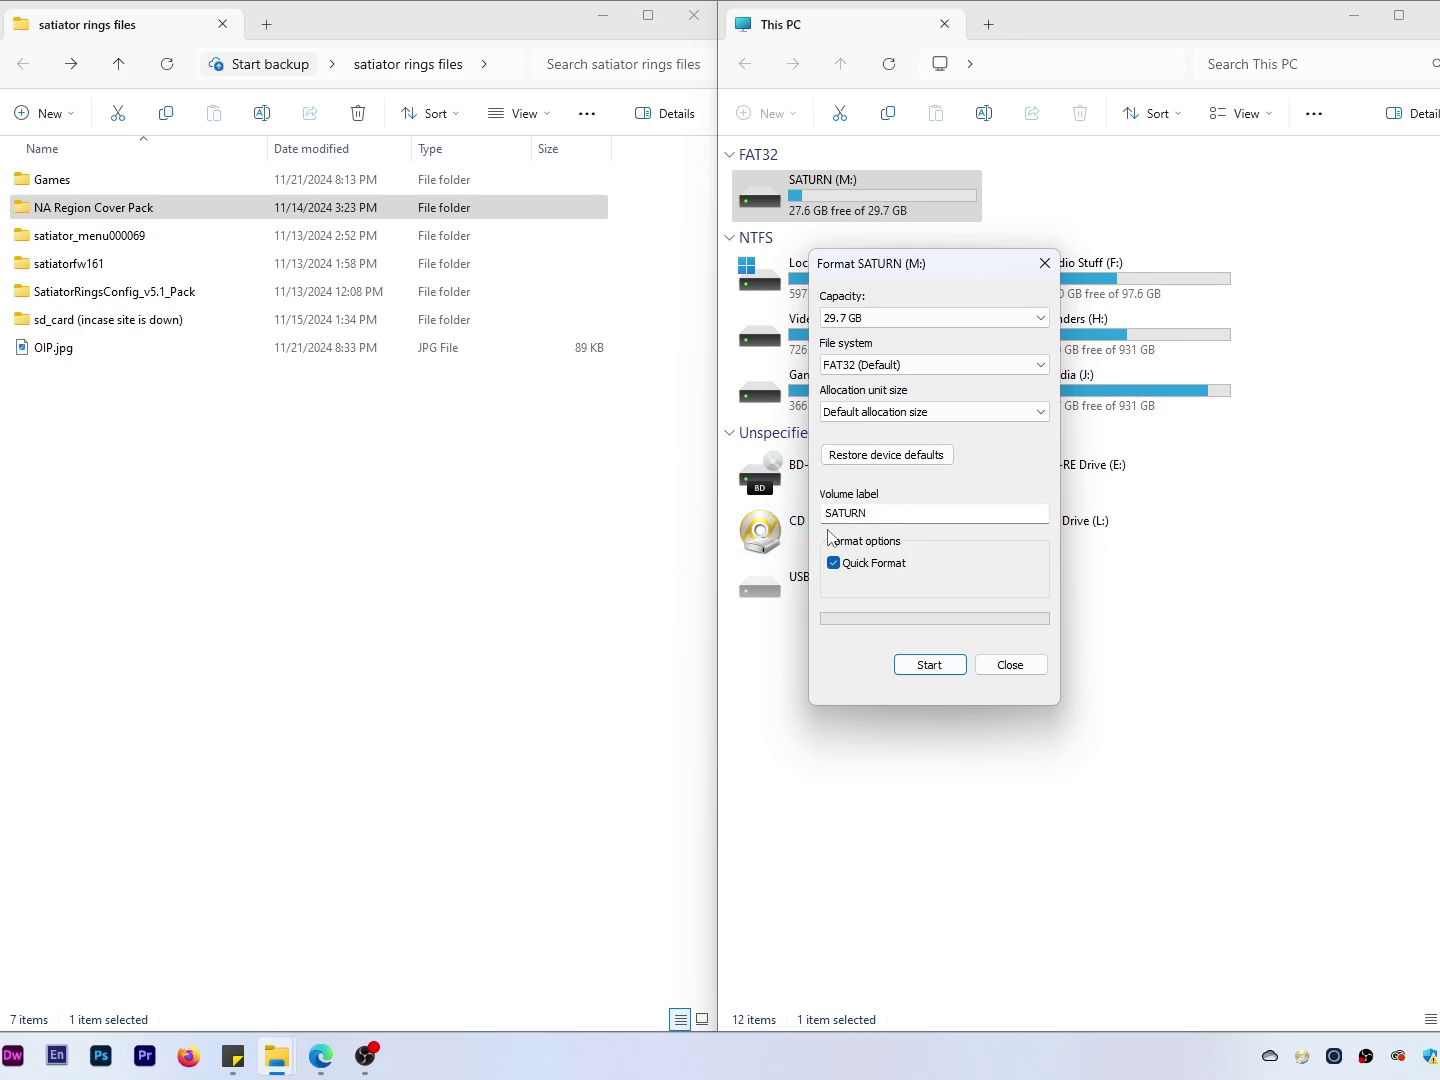
{"action": "left_click", "coordinate": [918, 667]}
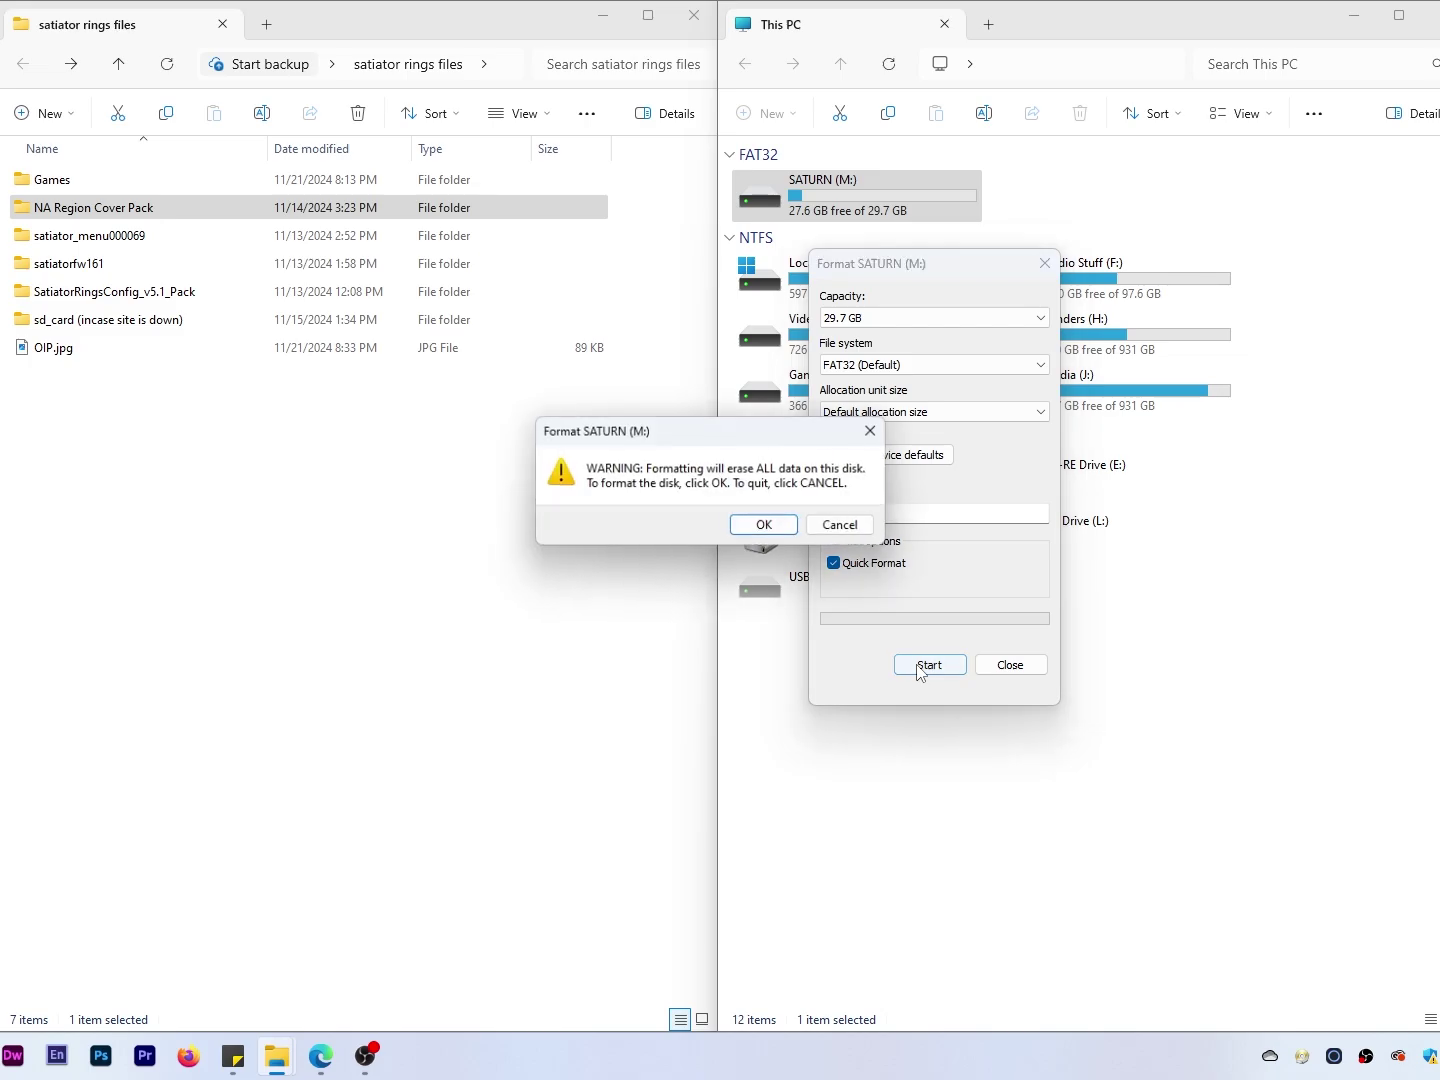
{"action": "left_click", "coordinate": [768, 530]}
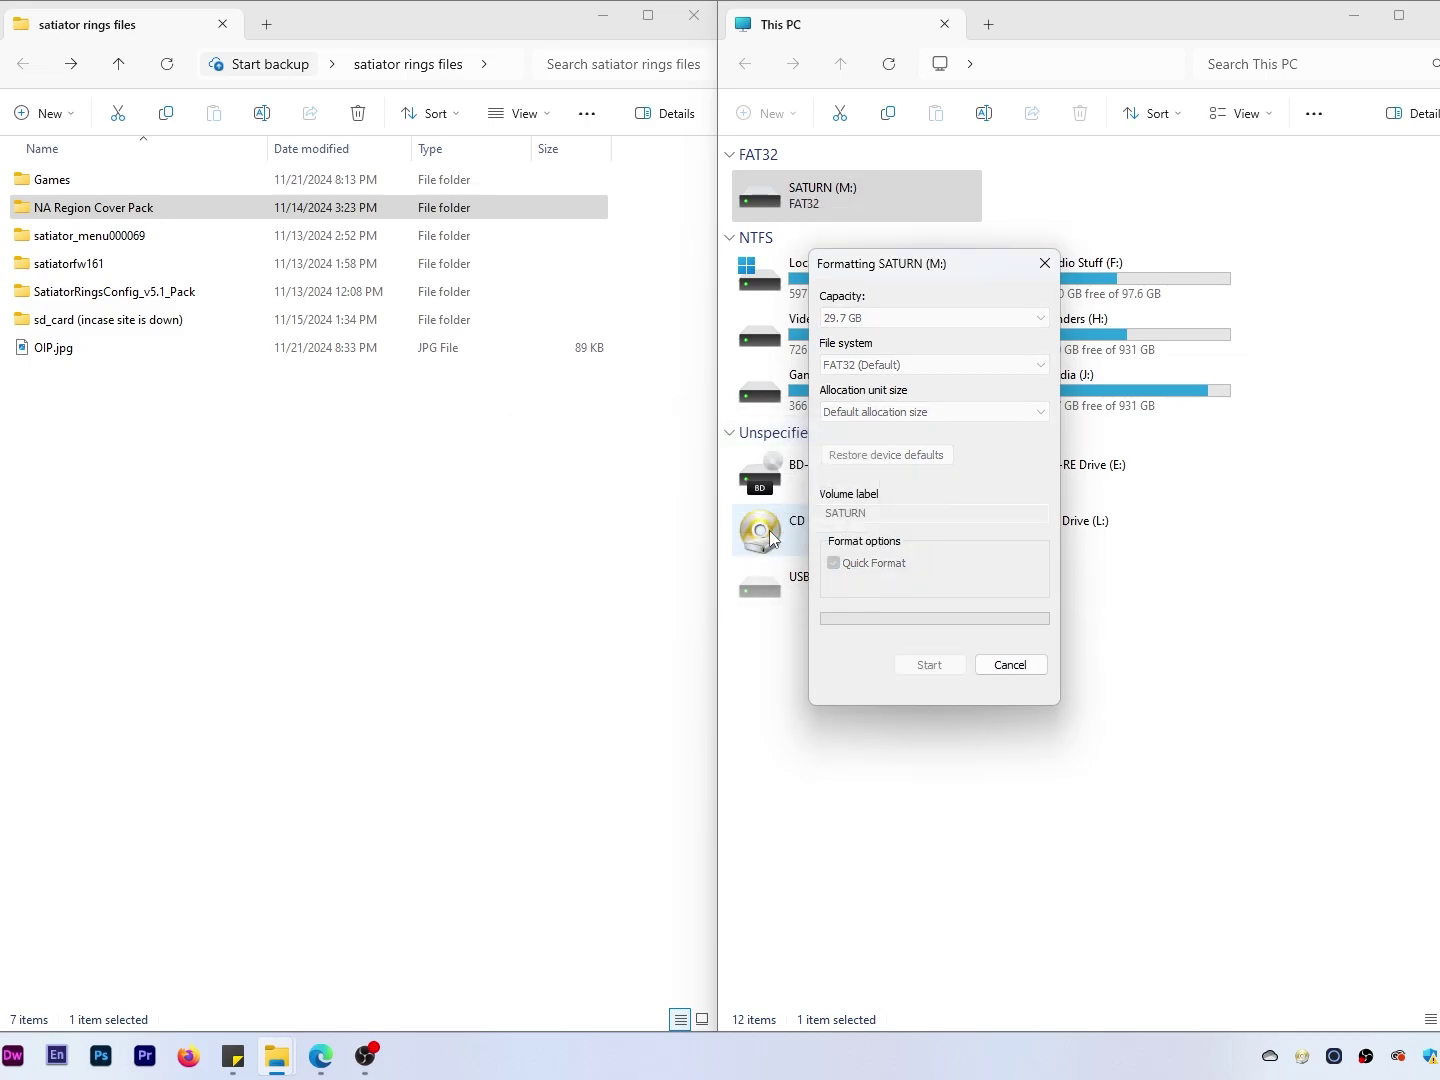
{"action": "left_click", "coordinate": [842, 520]}
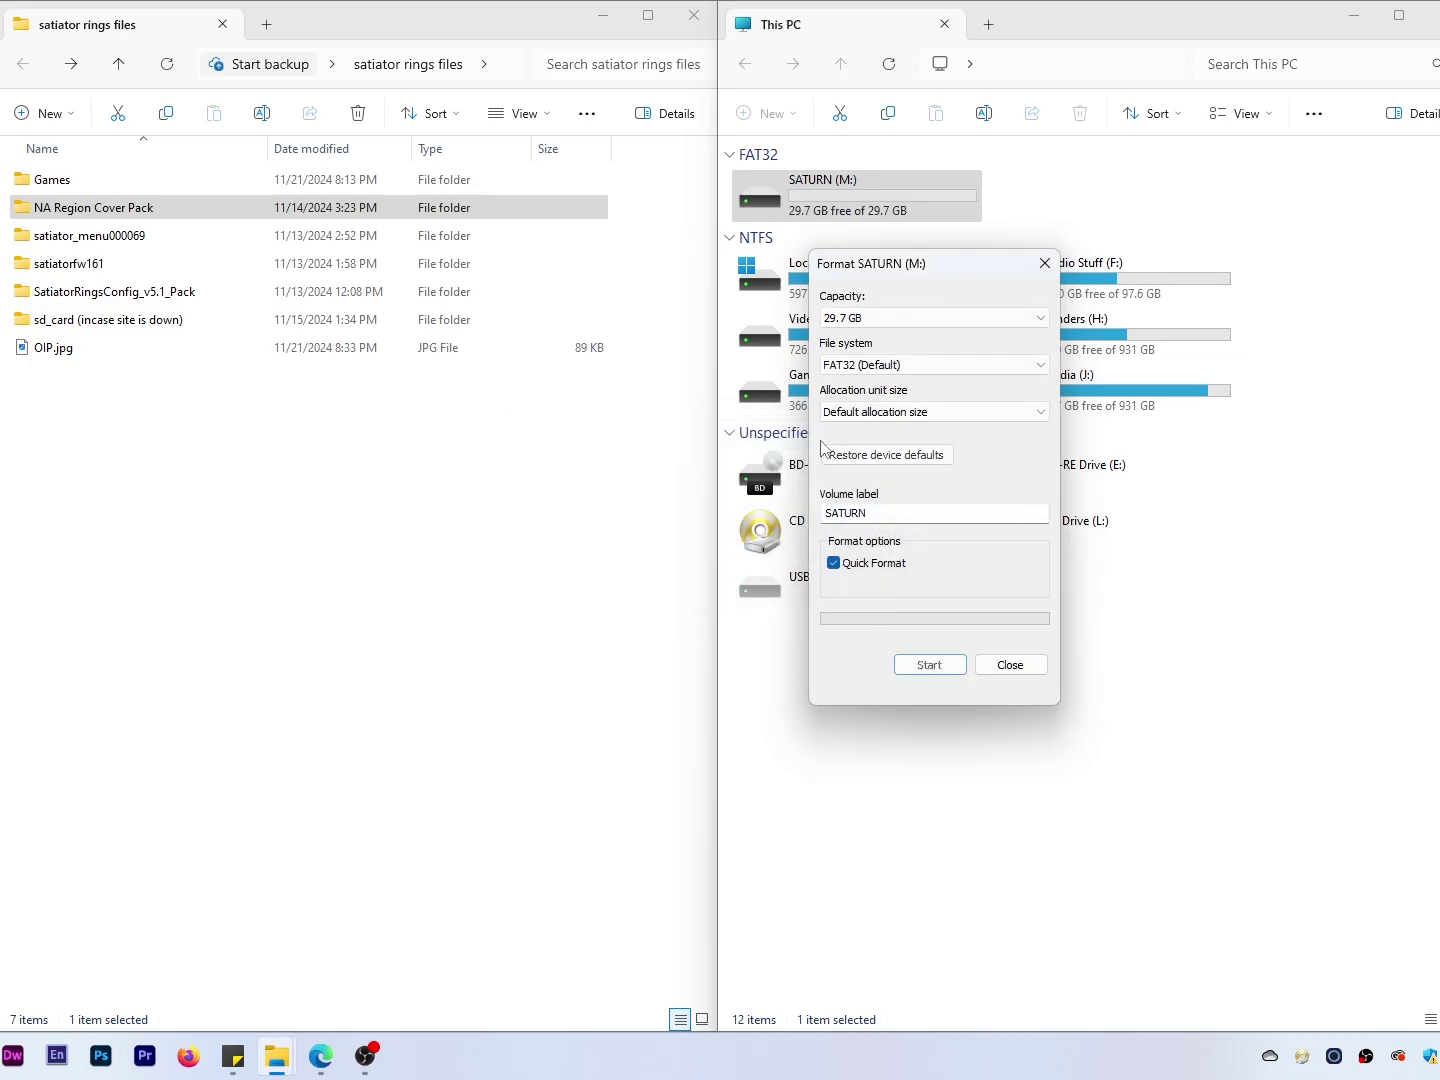
{"action": "left_click", "coordinate": [1010, 663]}
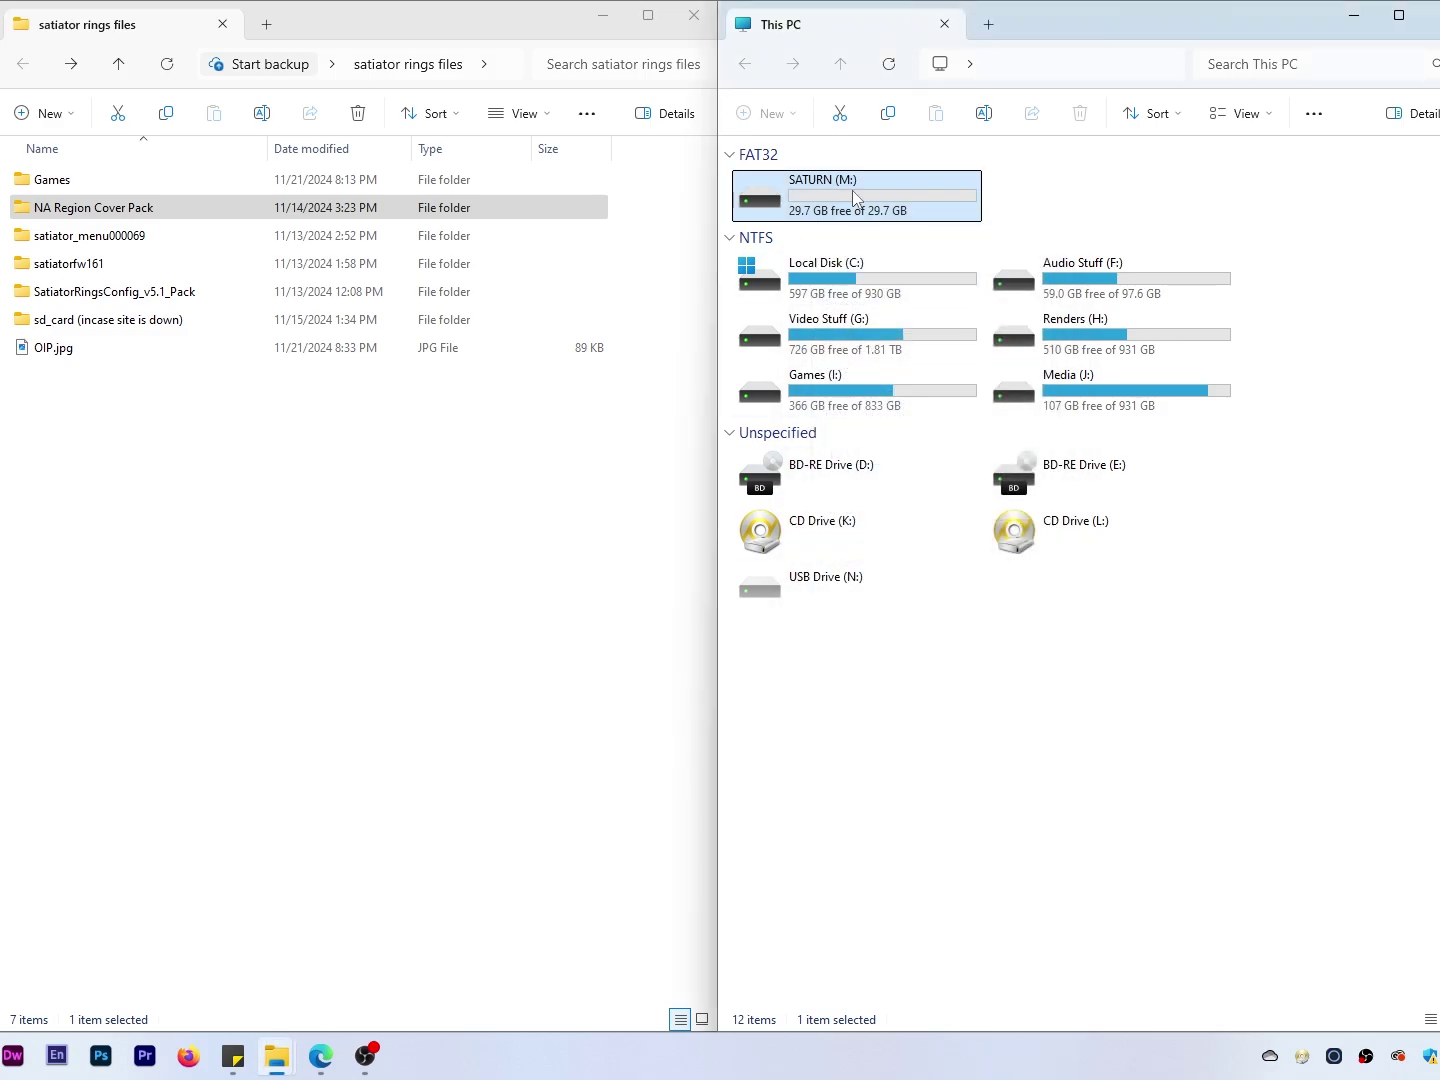
Step: Copy the four game folders from Games onto the SATURN (M:) drive
{"action": "double_click", "coordinate": [853, 197]}
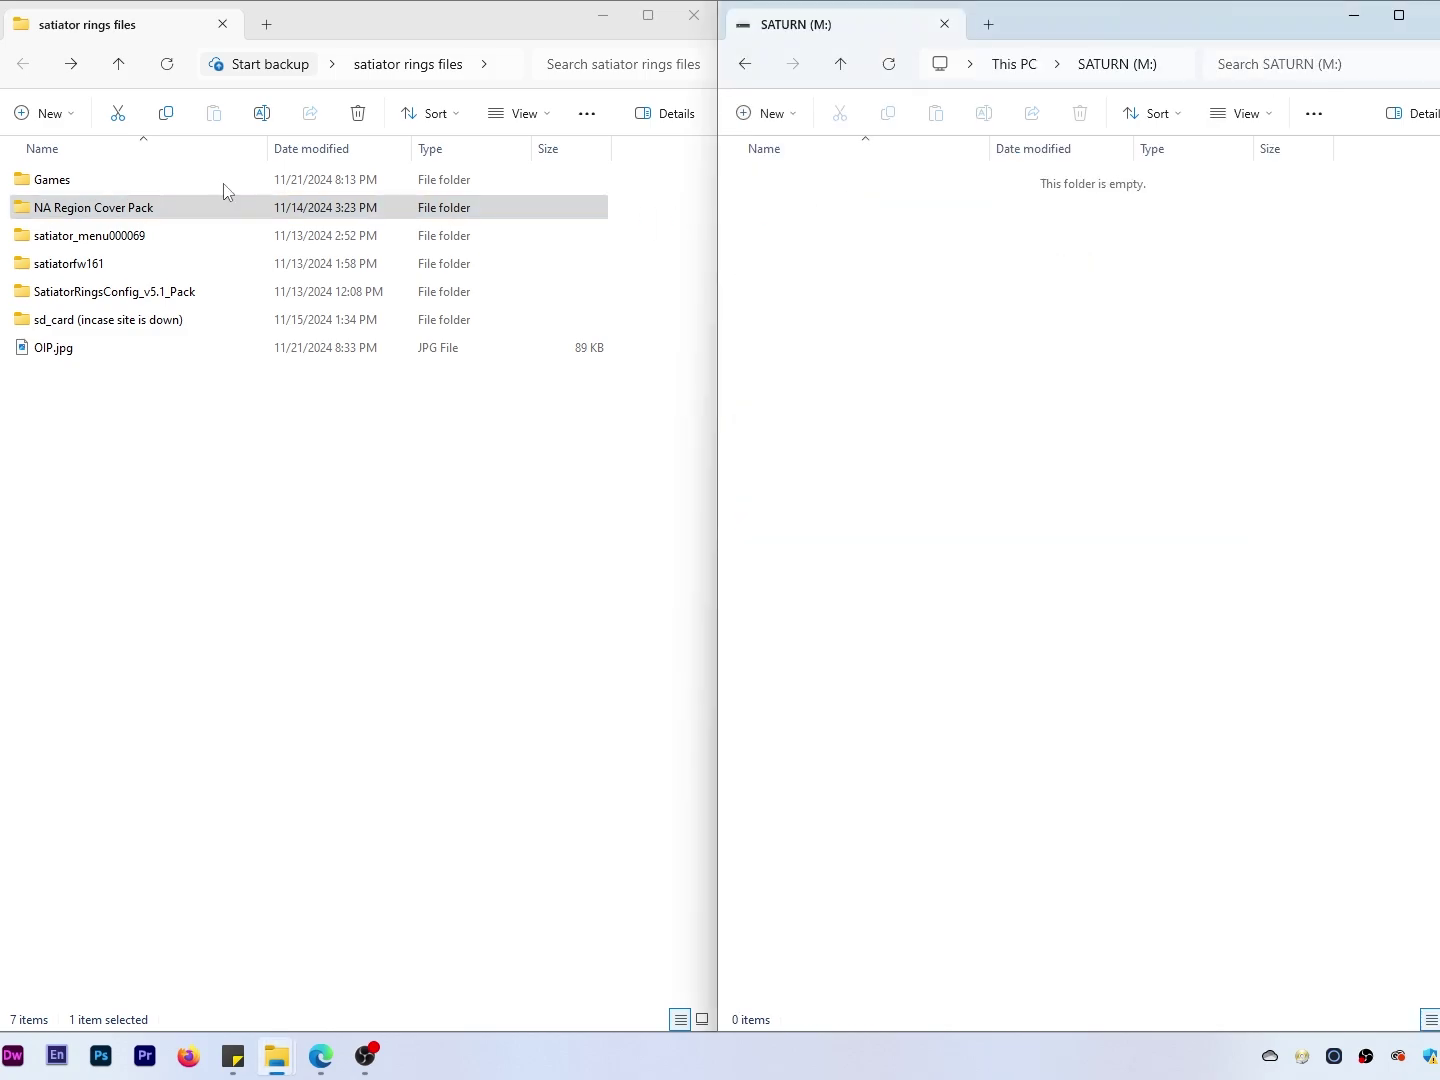
{"action": "left_click", "coordinate": [54, 210]}
{"action": "double_click", "coordinate": [43, 185]}
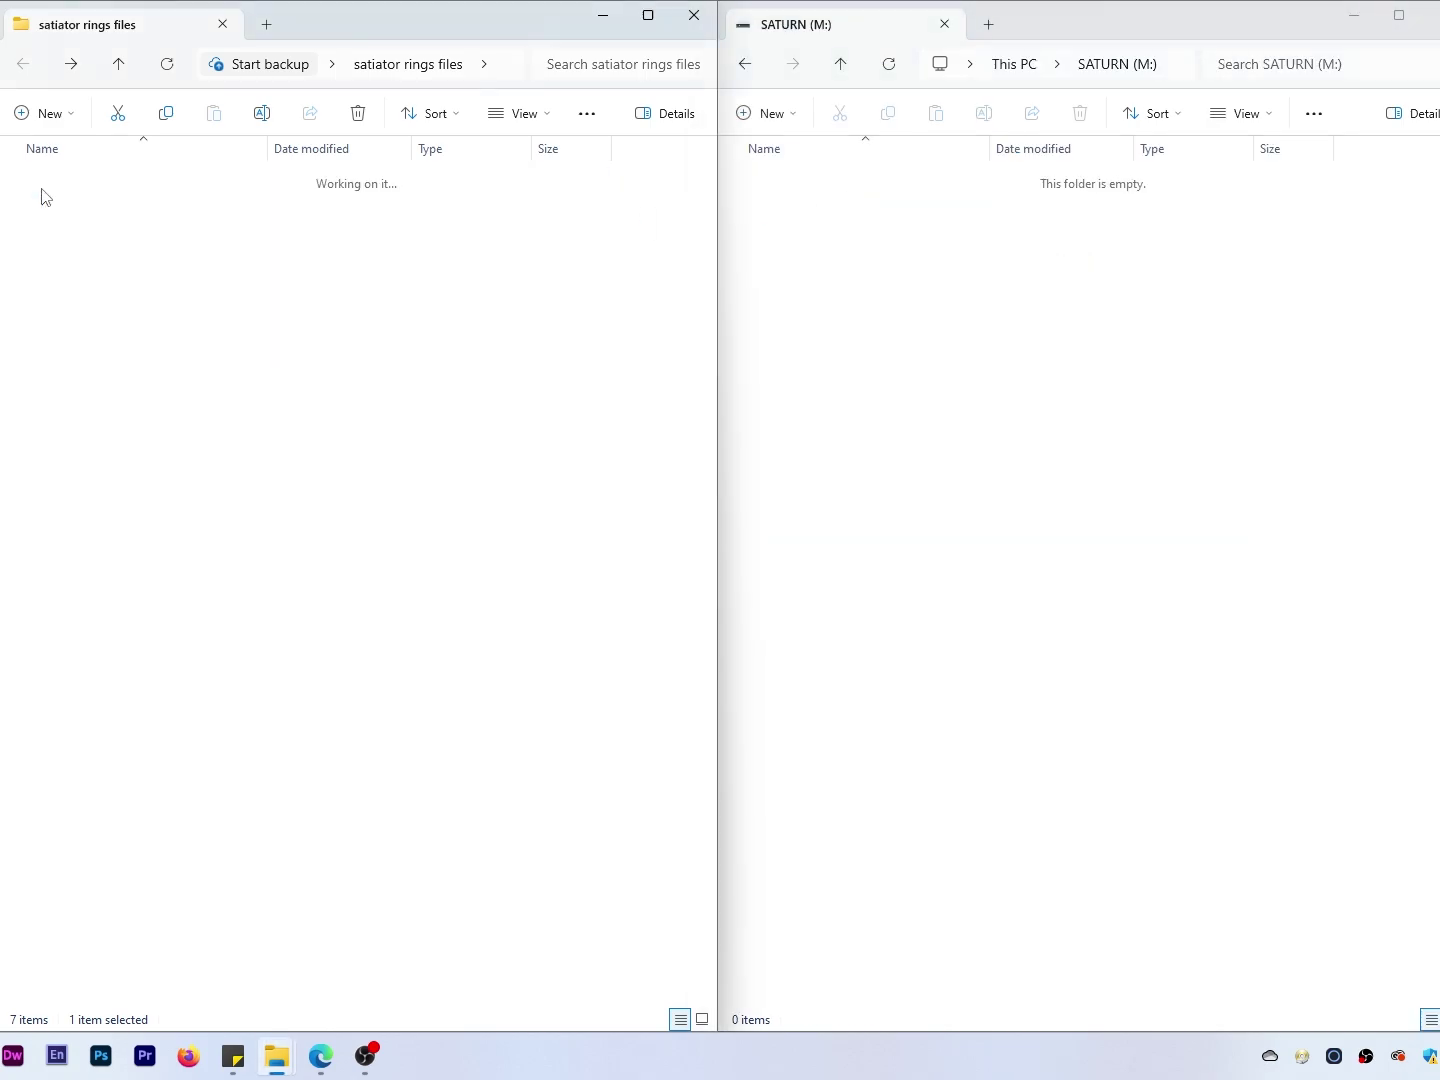
{"action": "left_click_drag", "start_coordinate": [40, 315], "coordinate": [869, 293]}
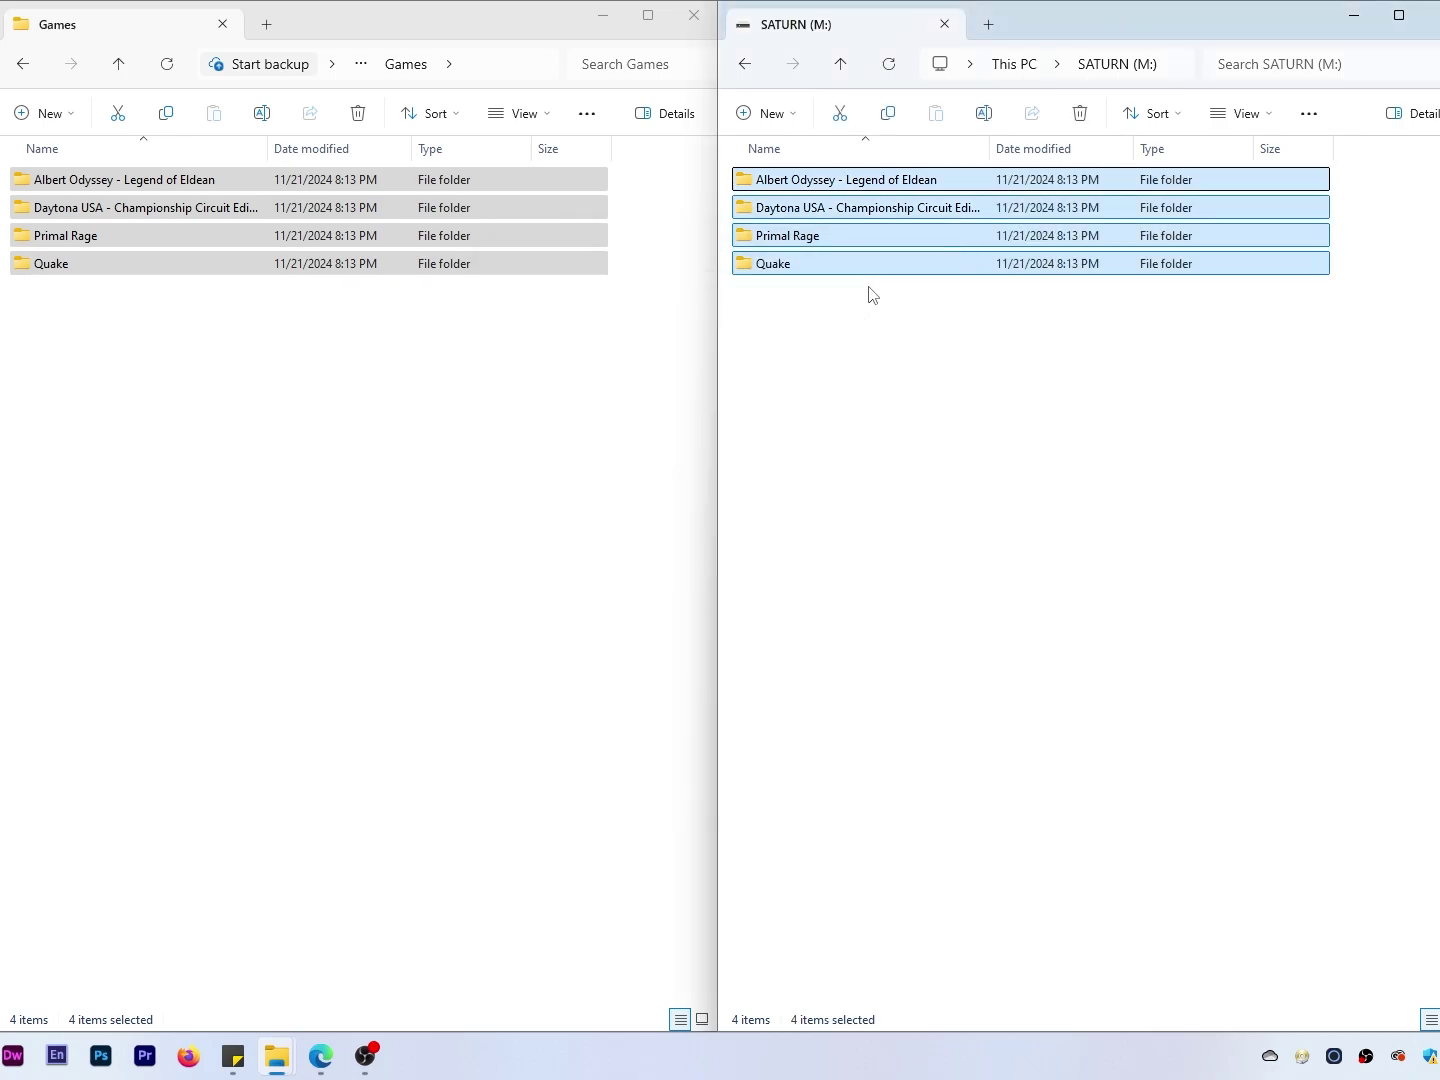
Step: Copy menu.bin from satiator_menu000069 onto SATURN (M:)
{"action": "left_click", "coordinate": [22, 64]}
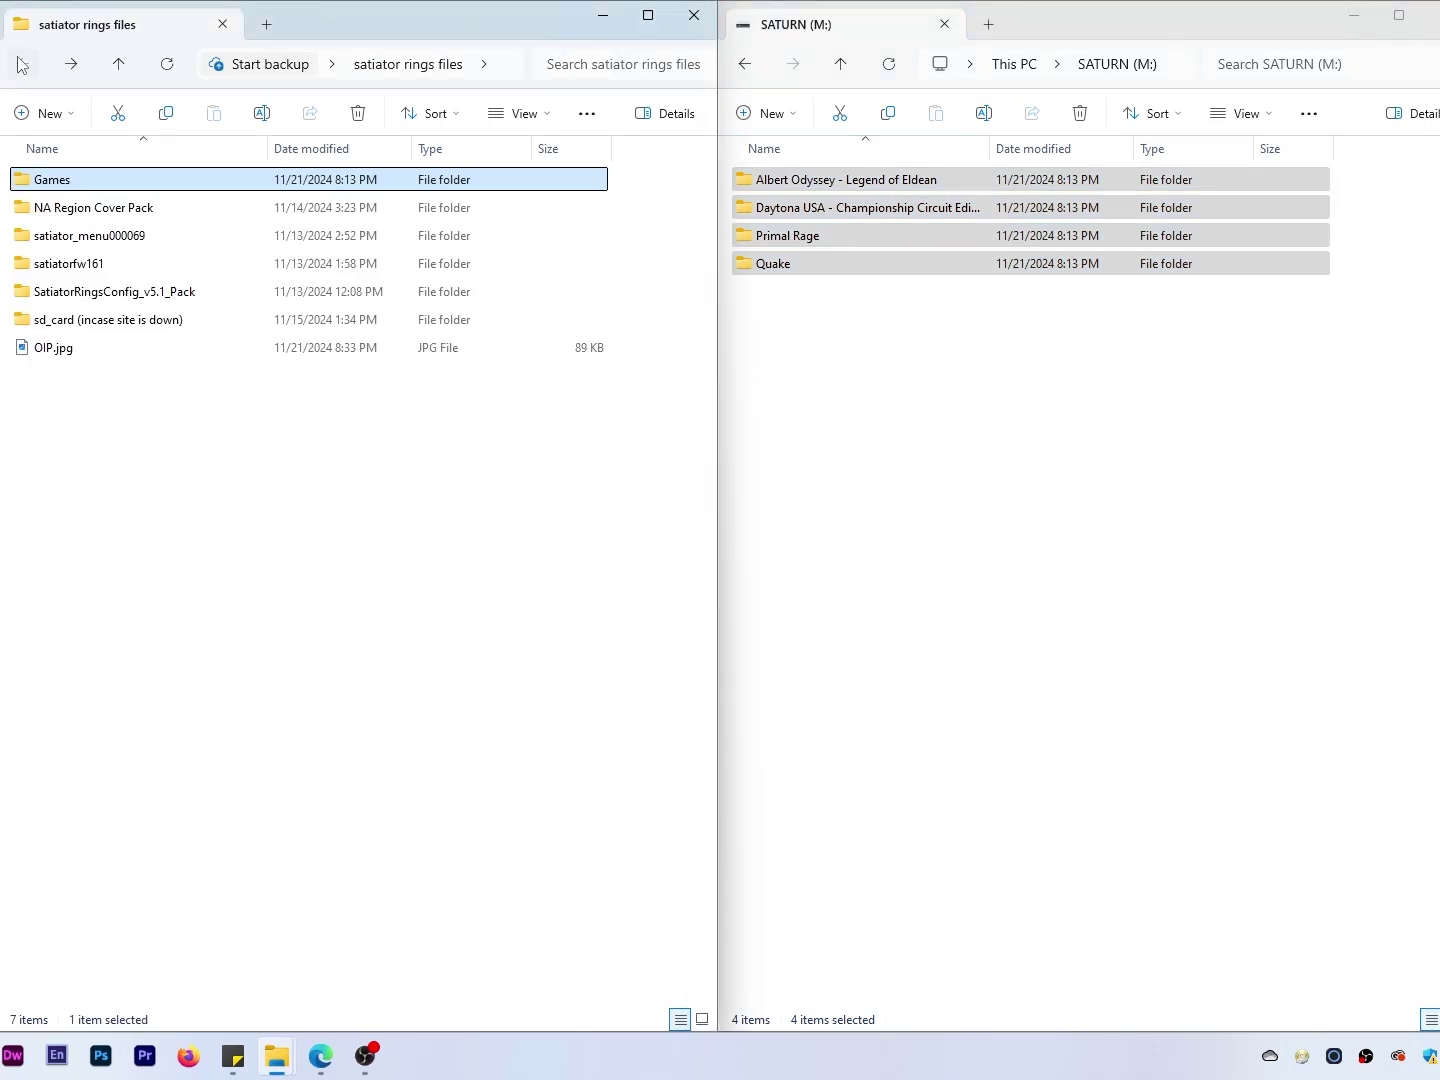
{"action": "double_click", "coordinate": [109, 236]}
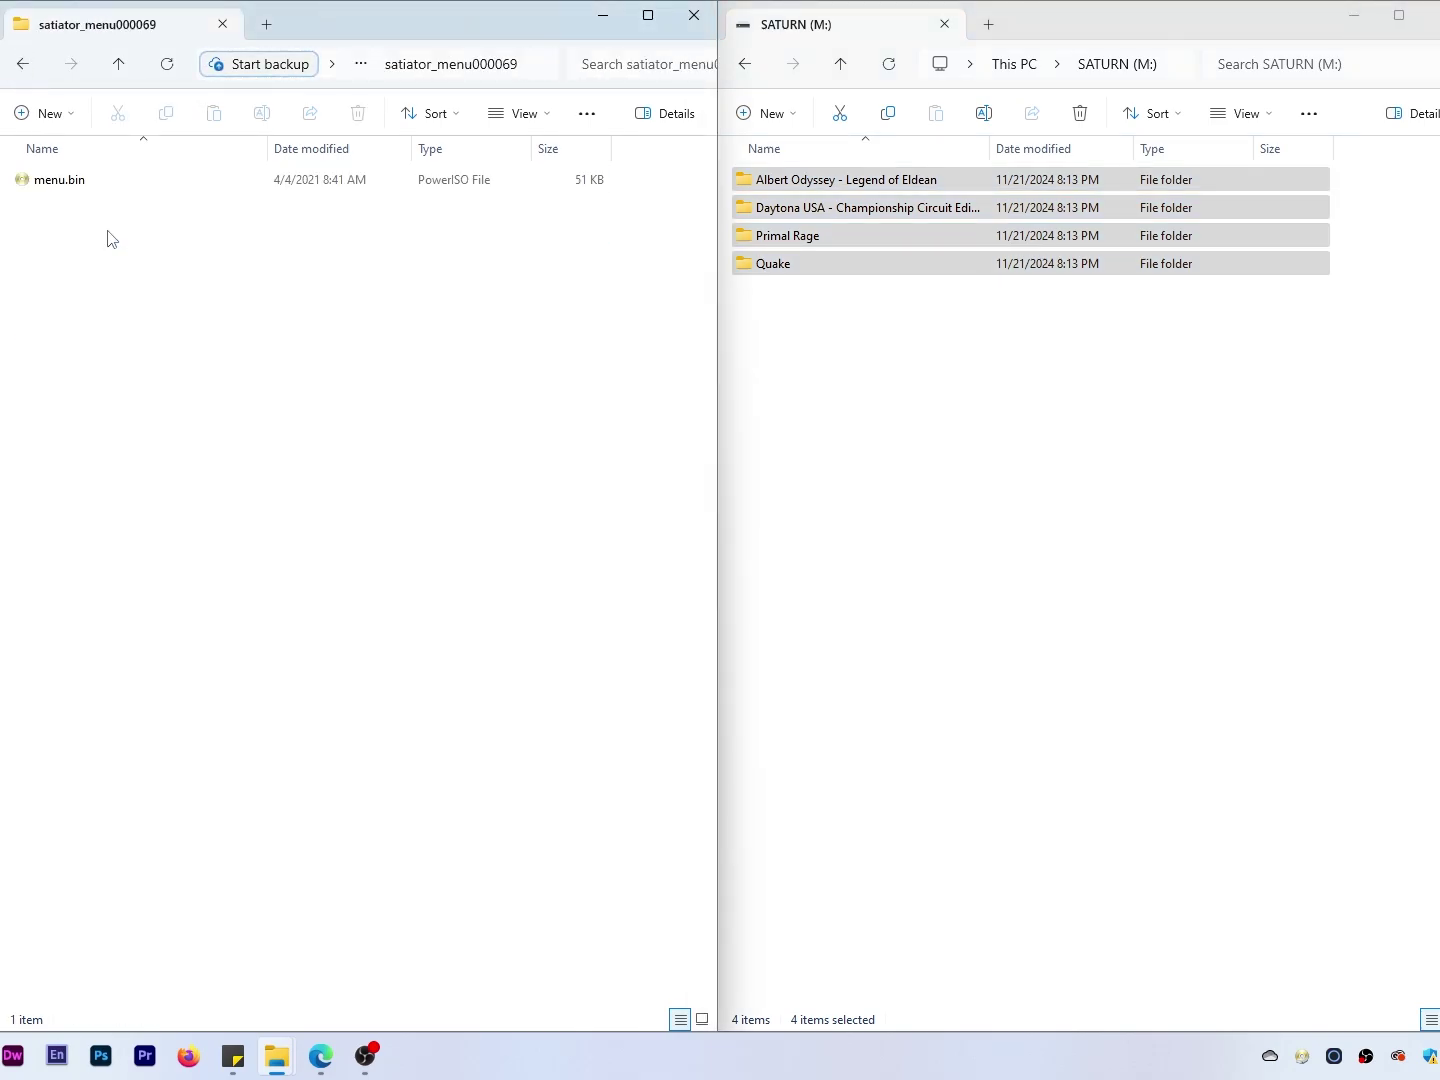
{"action": "left_click_drag", "start_coordinate": [74, 190], "coordinate": [833, 400]}
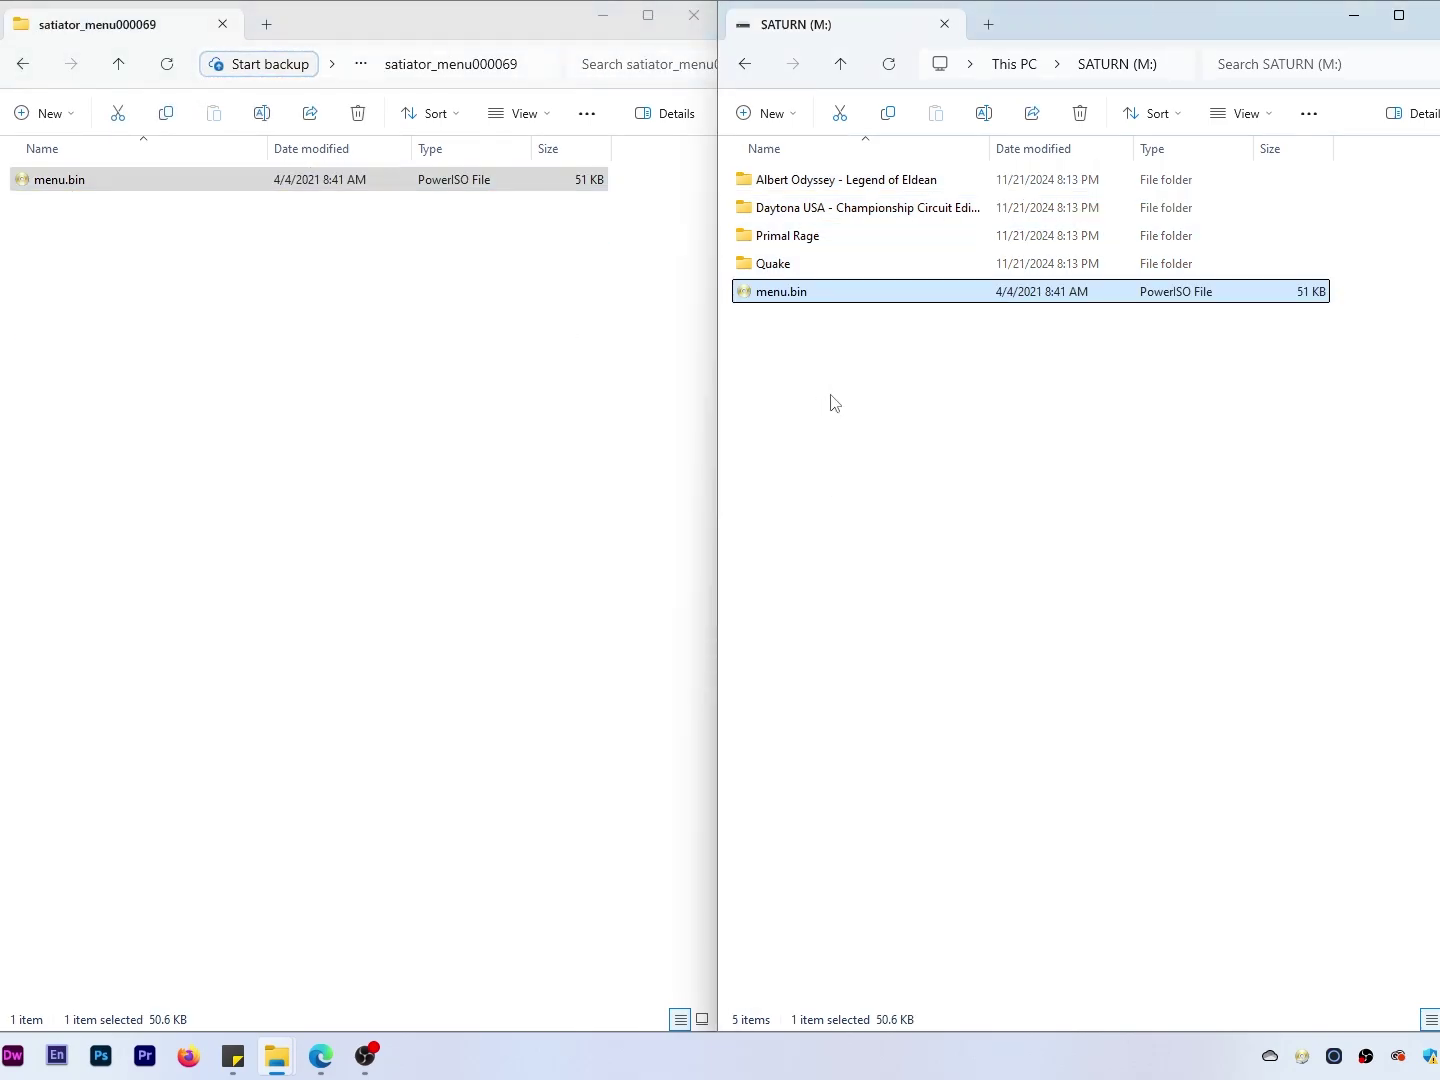
{"action": "left_click", "coordinate": [22, 66]}
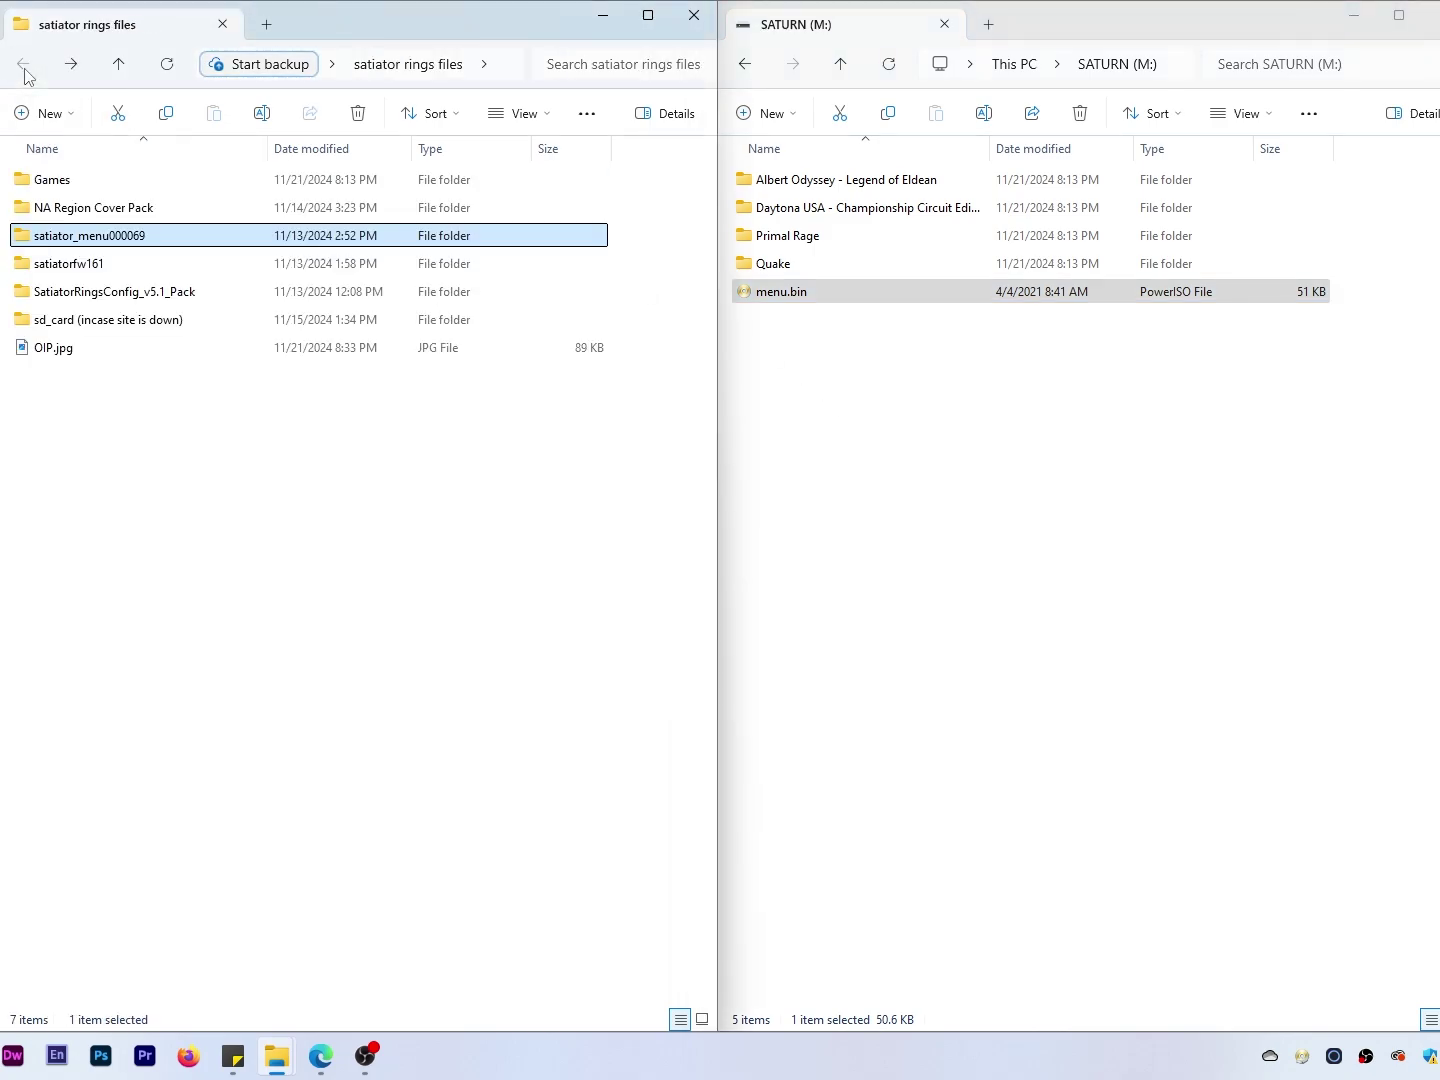
{"action": "left_click", "coordinate": [841, 460]}
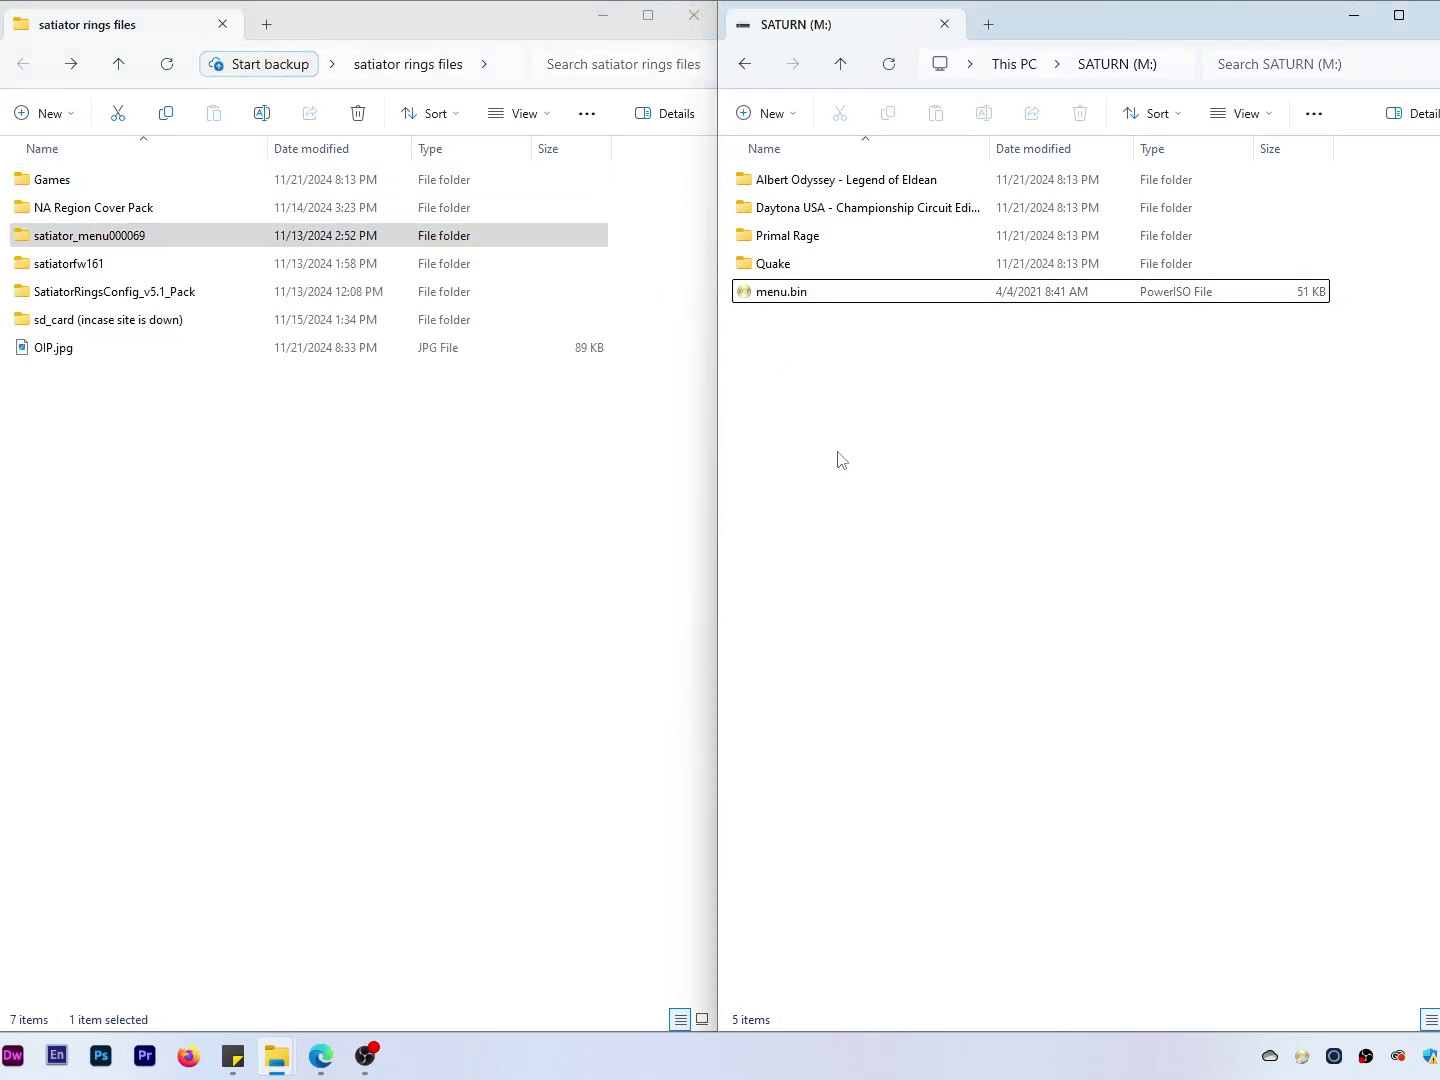
Step: Launch SatiatorRingsConfig.exe from the SatiatorRingsConfig_v5.1_Pack folder
{"action": "double_click", "coordinate": [150, 296]}
{"action": "left_click", "coordinate": [98, 210]}
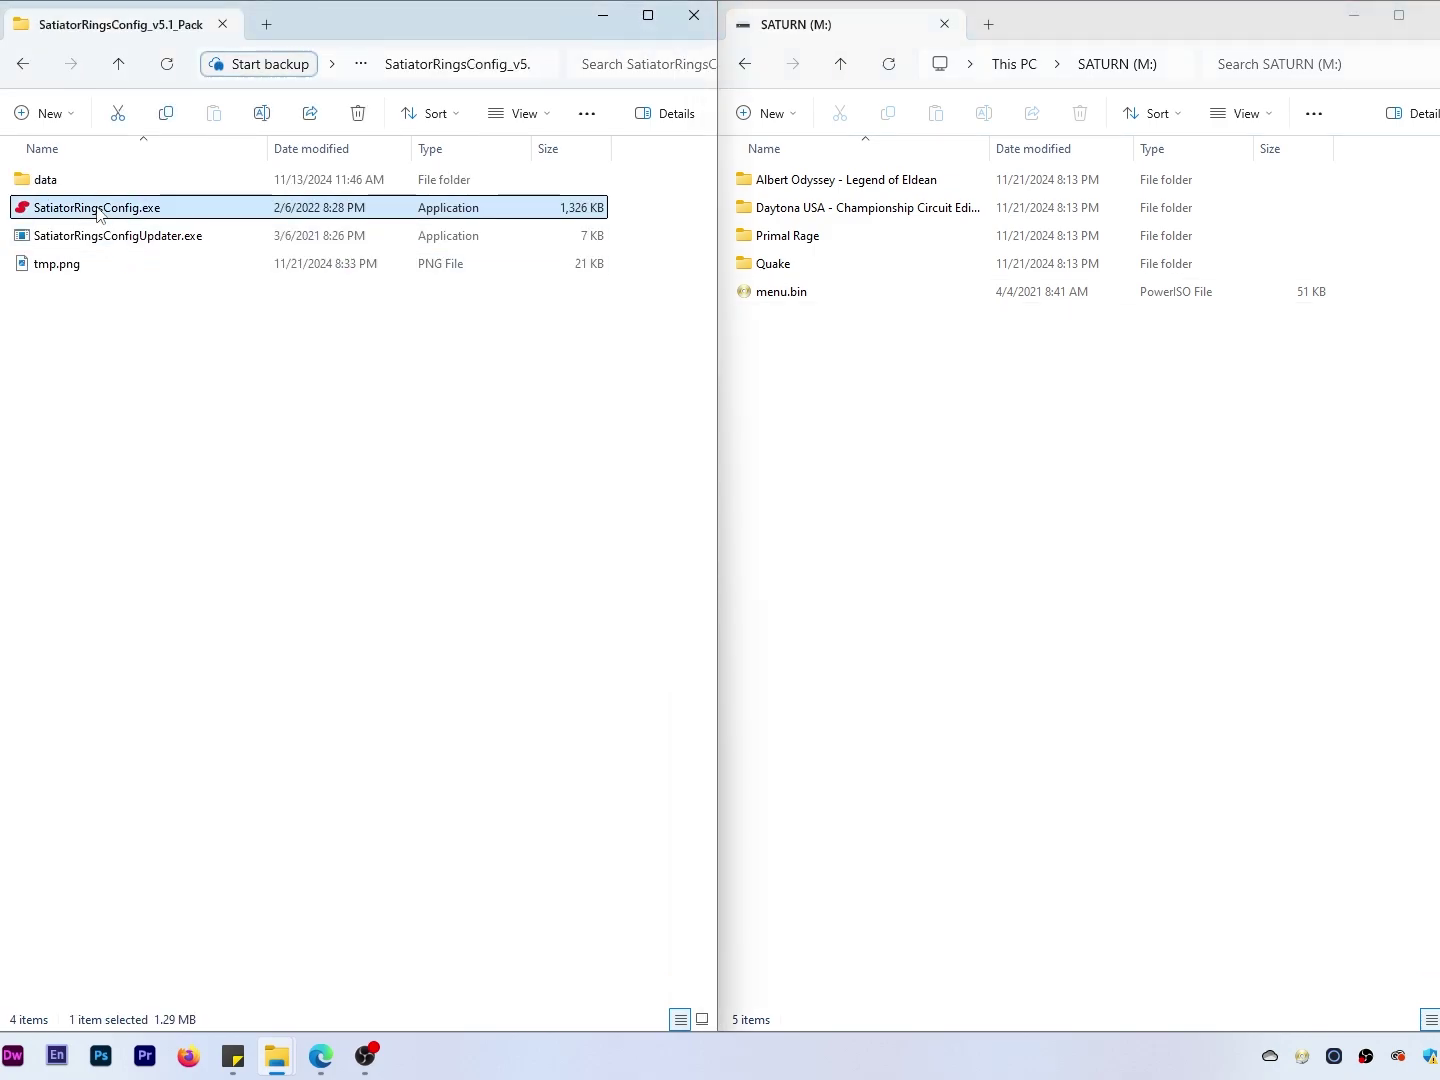
{"action": "double_click", "coordinate": [98, 208]}
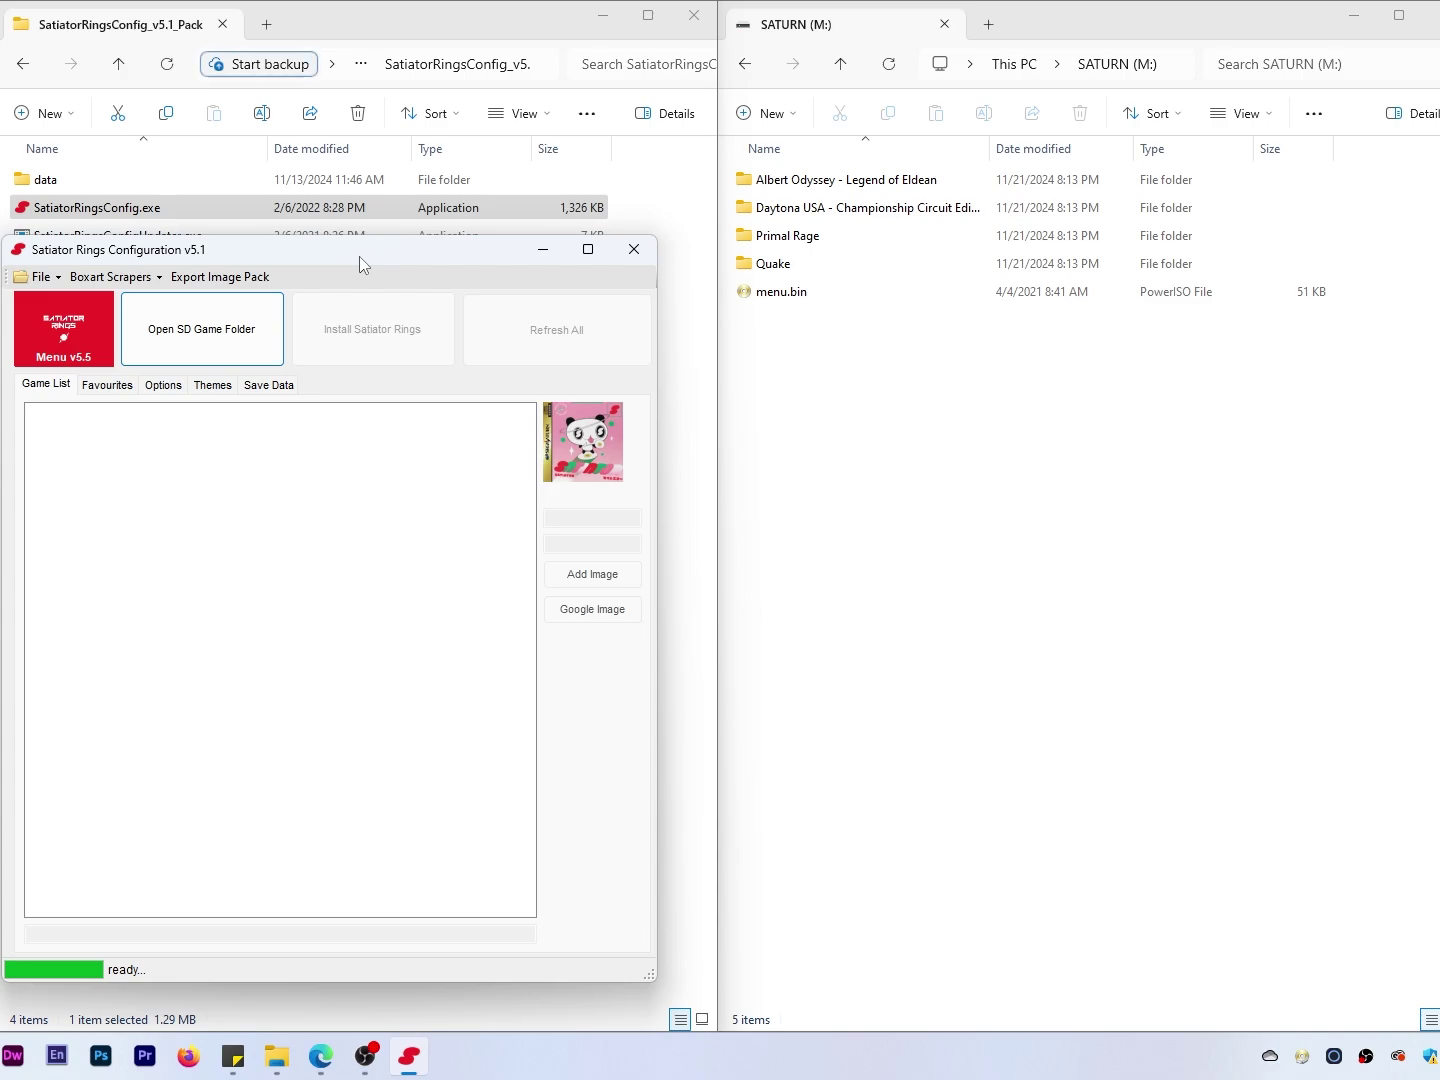
{"action": "left_click_drag", "start_coordinate": [359, 256], "coordinate": [401, 240]}
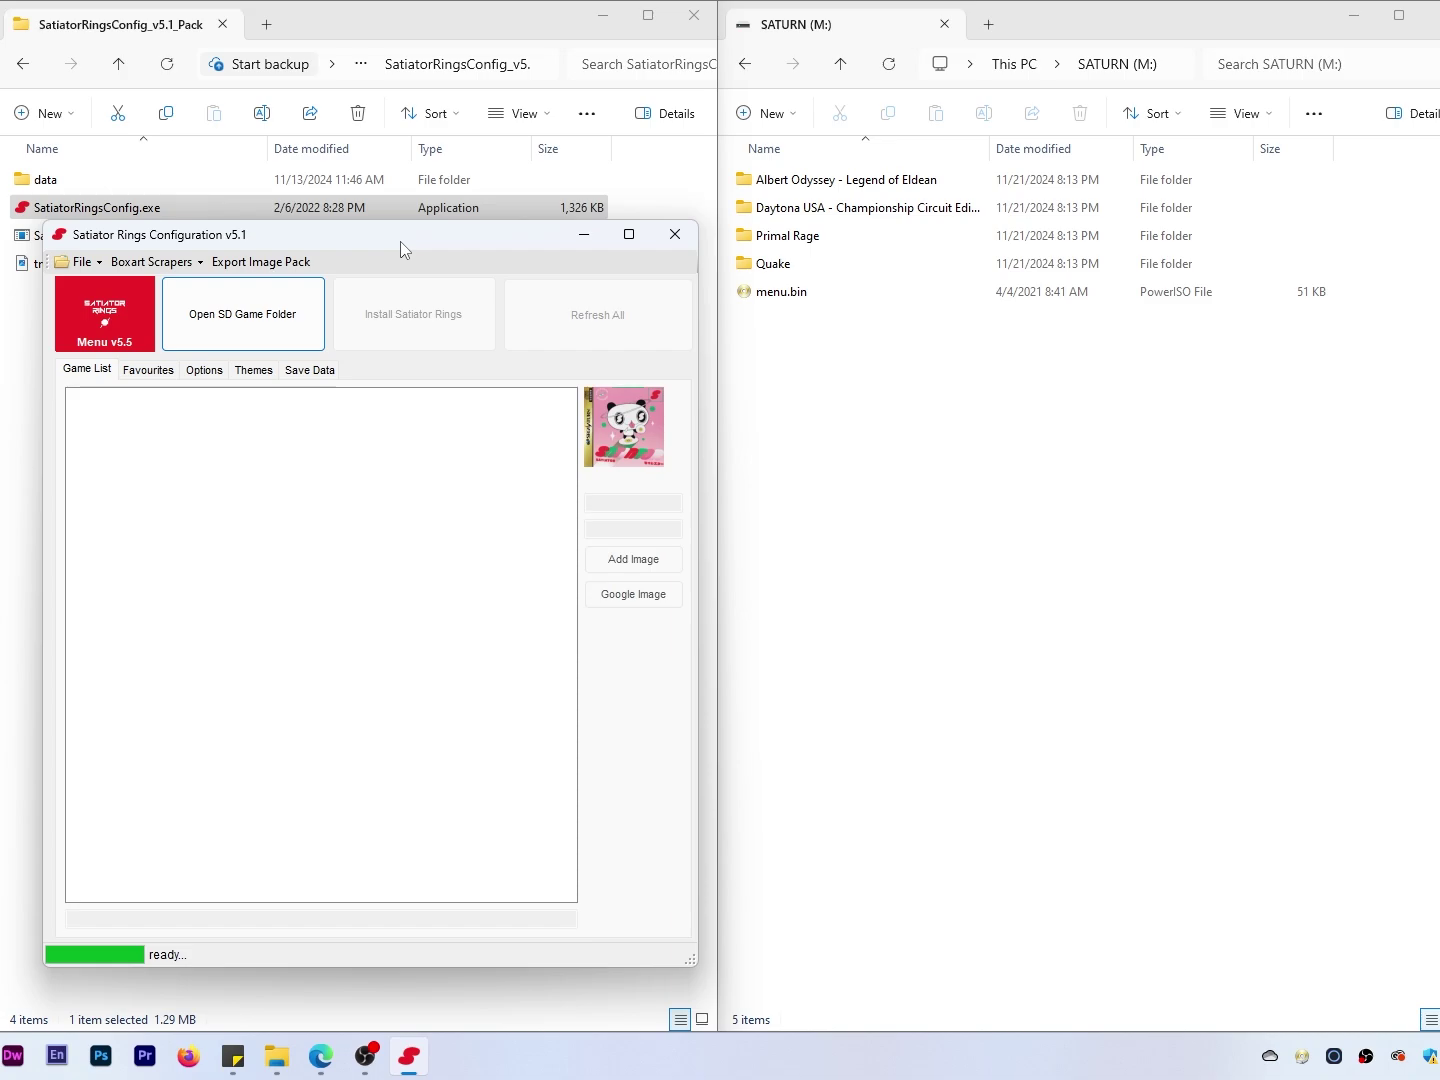
Step: Set SATURN (M:) as the SD game folder
{"action": "left_click", "coordinate": [265, 319]}
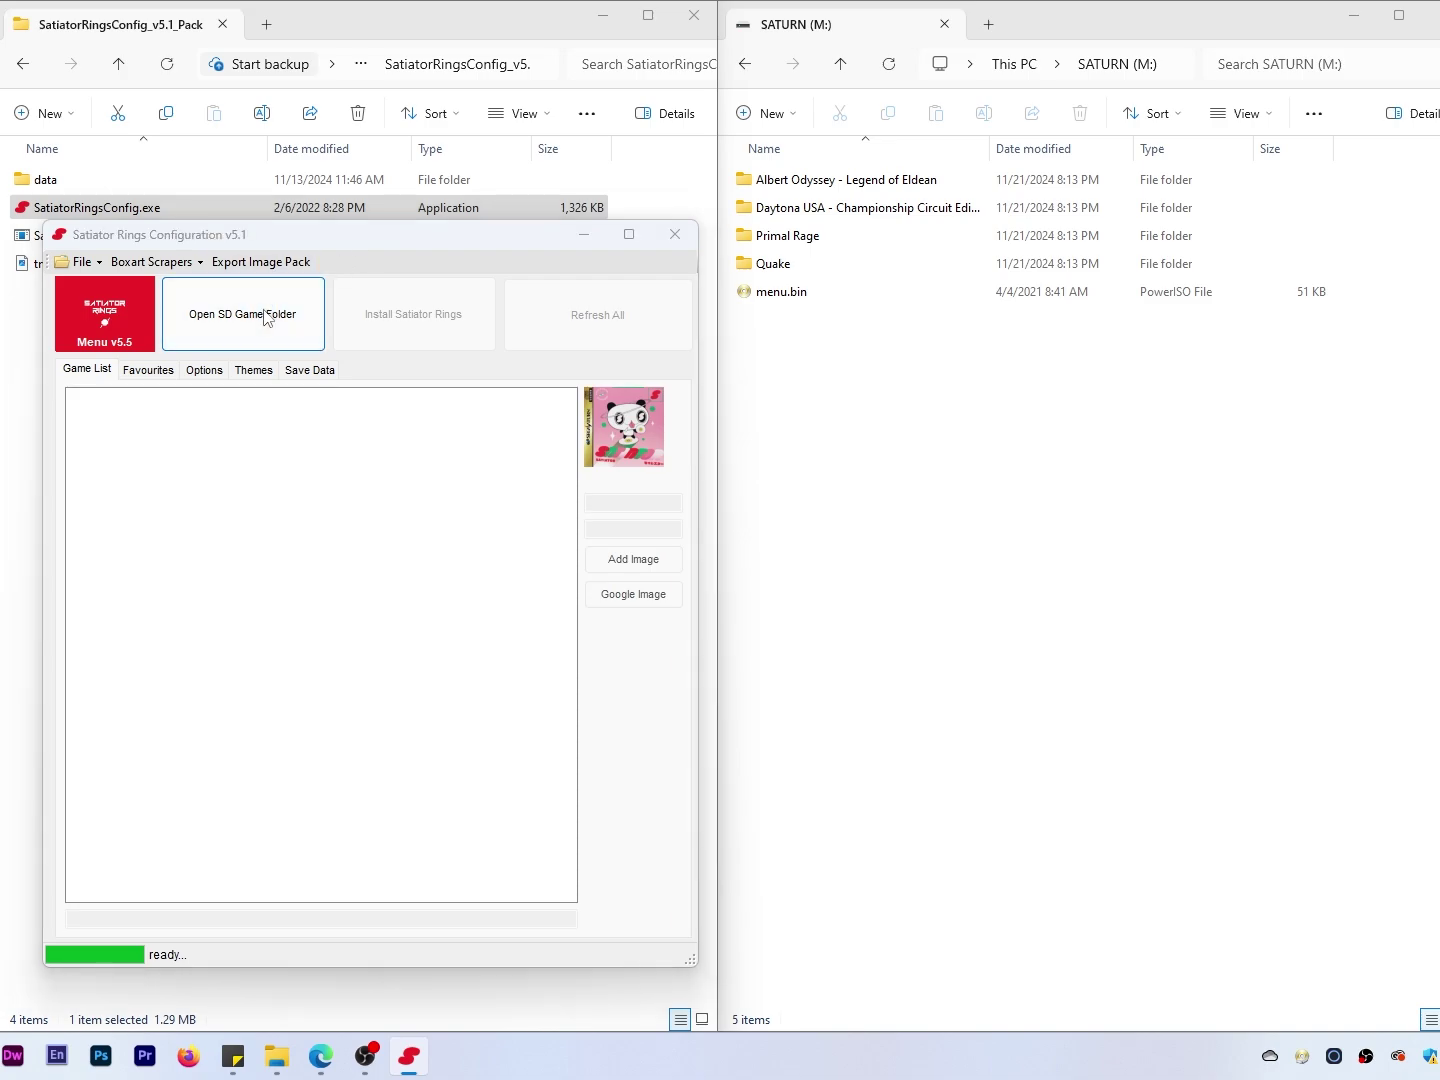
{"action": "scroll", "coordinate": [607, 560], "scroll_direction": "down", "scroll_amount": 2}
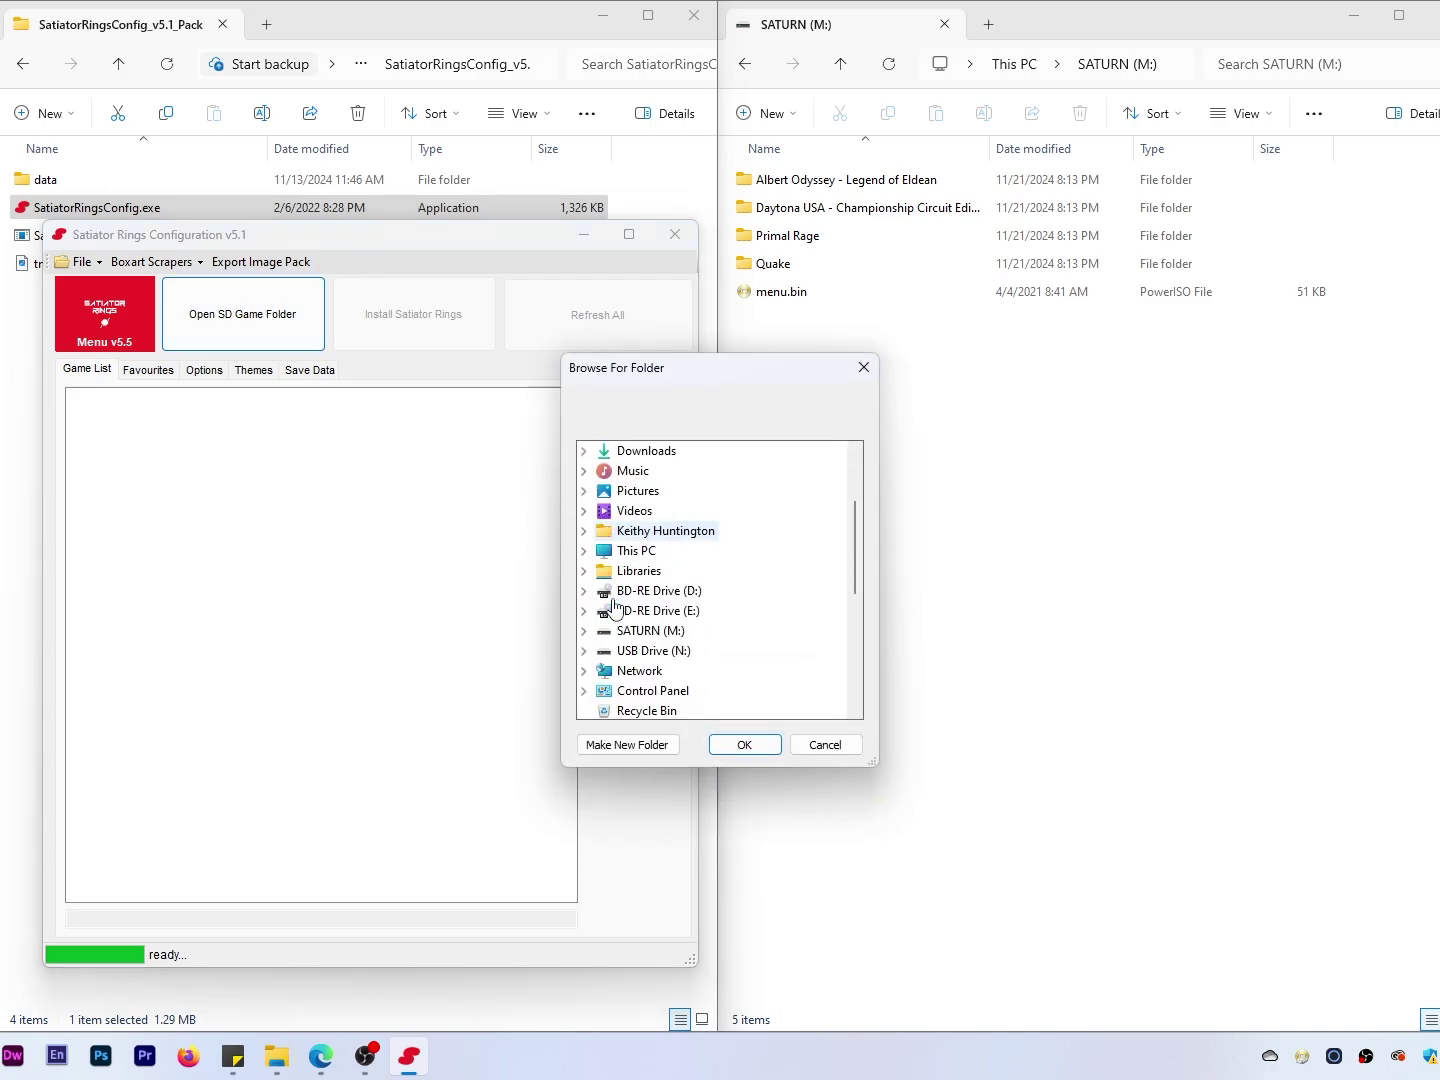
{"action": "left_click", "coordinate": [651, 632]}
{"action": "left_click", "coordinate": [743, 745]}
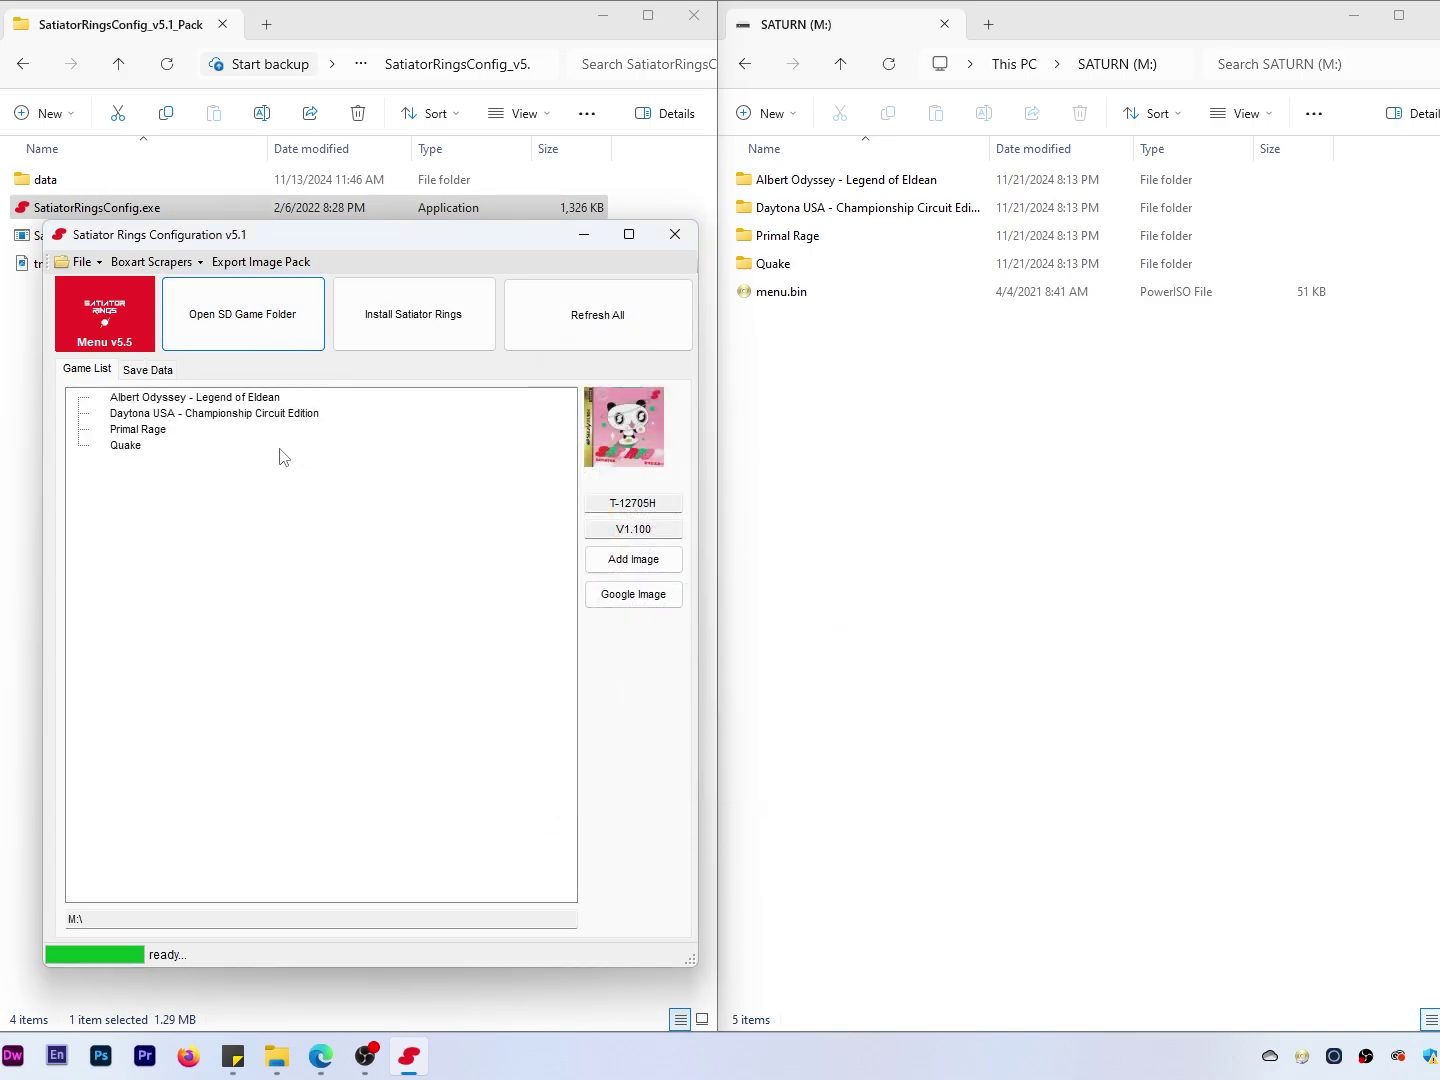
Step: Browse the details of Albert Odyssey, Daytona USA, Primal Rage and Quake
{"action": "left_click", "coordinate": [121, 399]}
{"action": "left_click", "coordinate": [130, 414]}
{"action": "left_click", "coordinate": [133, 430]}
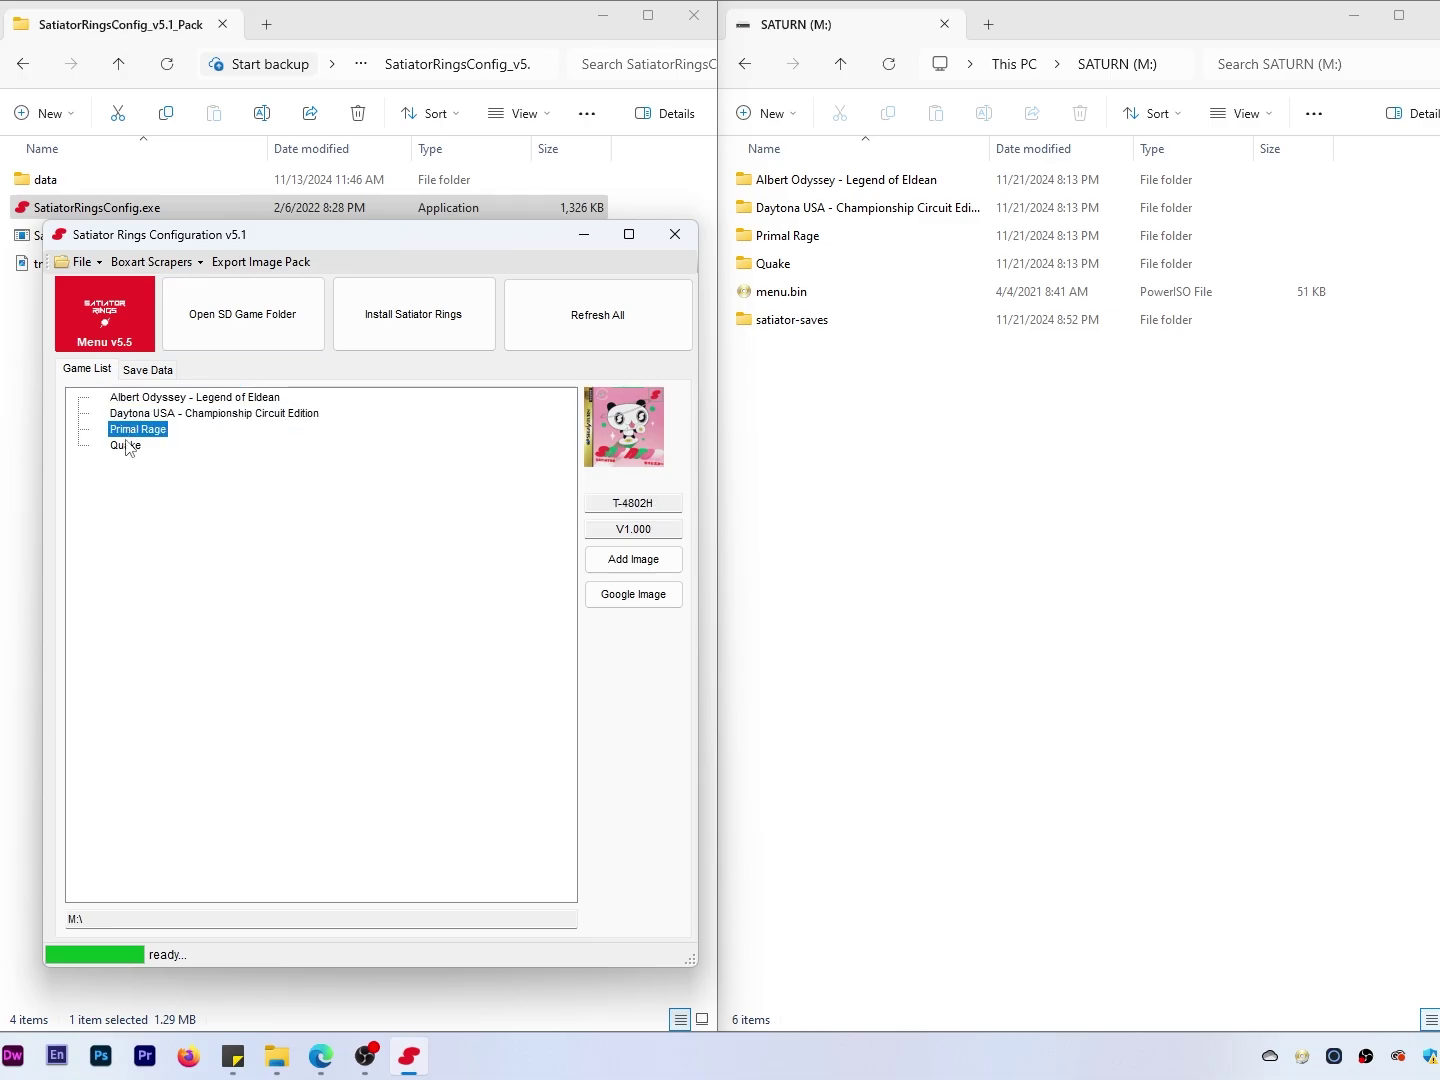
{"action": "left_click", "coordinate": [127, 445]}
{"action": "left_click", "coordinate": [132, 430]}
{"action": "left_click", "coordinate": [130, 414]}
{"action": "left_click", "coordinate": [131, 400]}
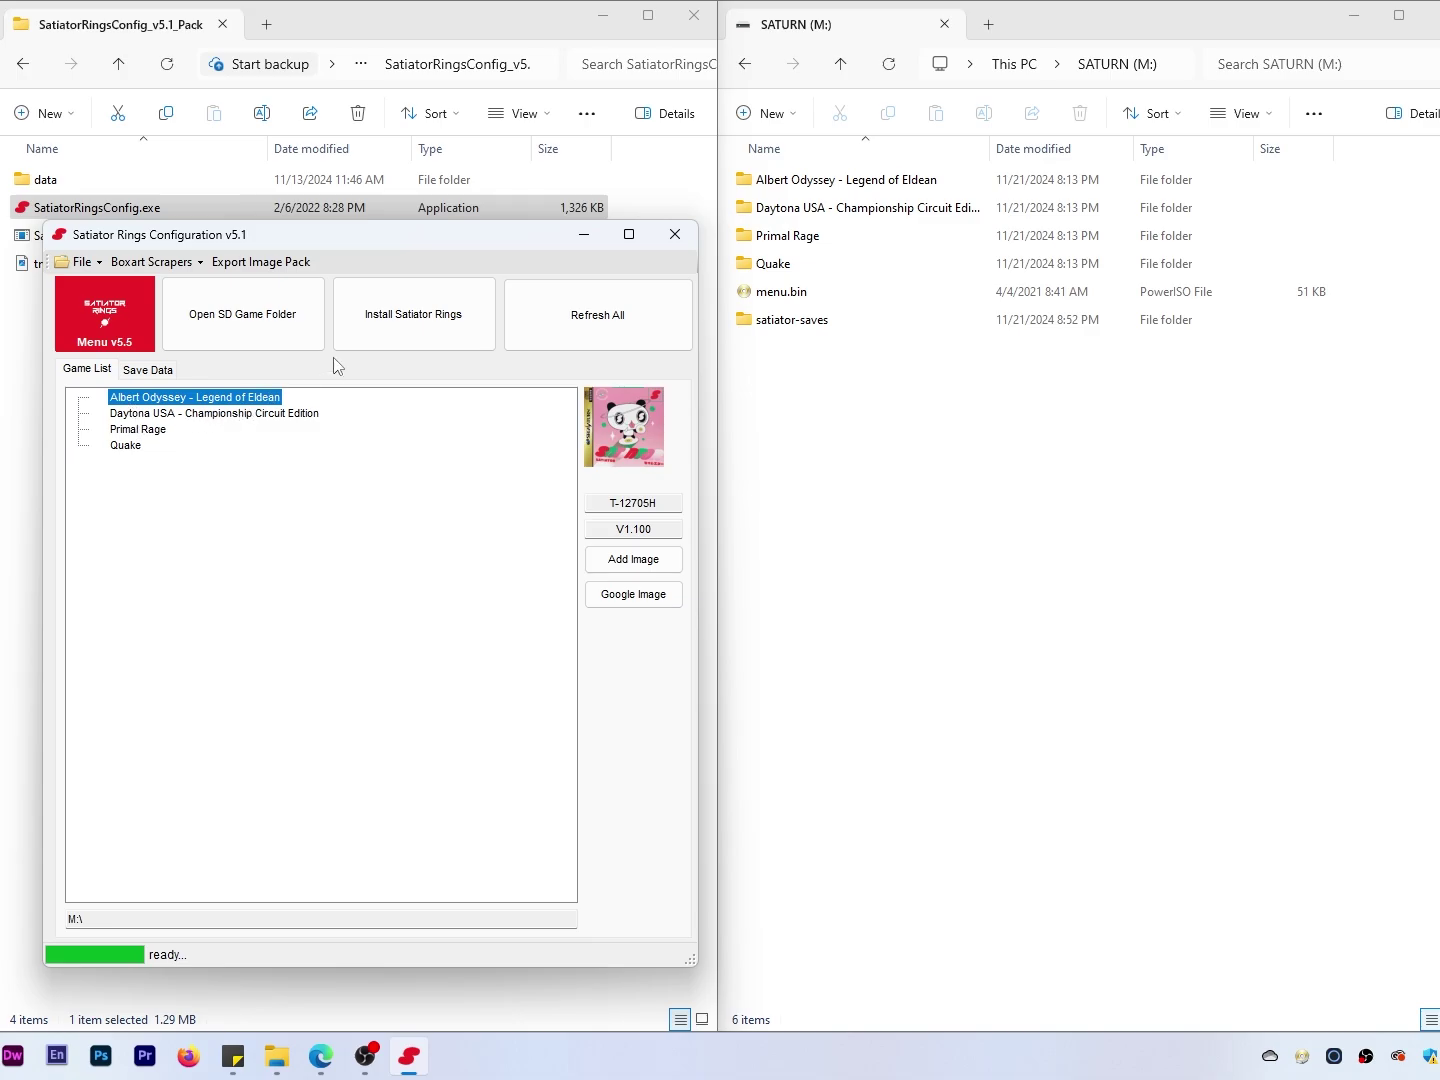
Step: Install Satiator Rings onto M:\ and dismiss the completion notice
{"action": "left_click", "coordinate": [416, 317]}
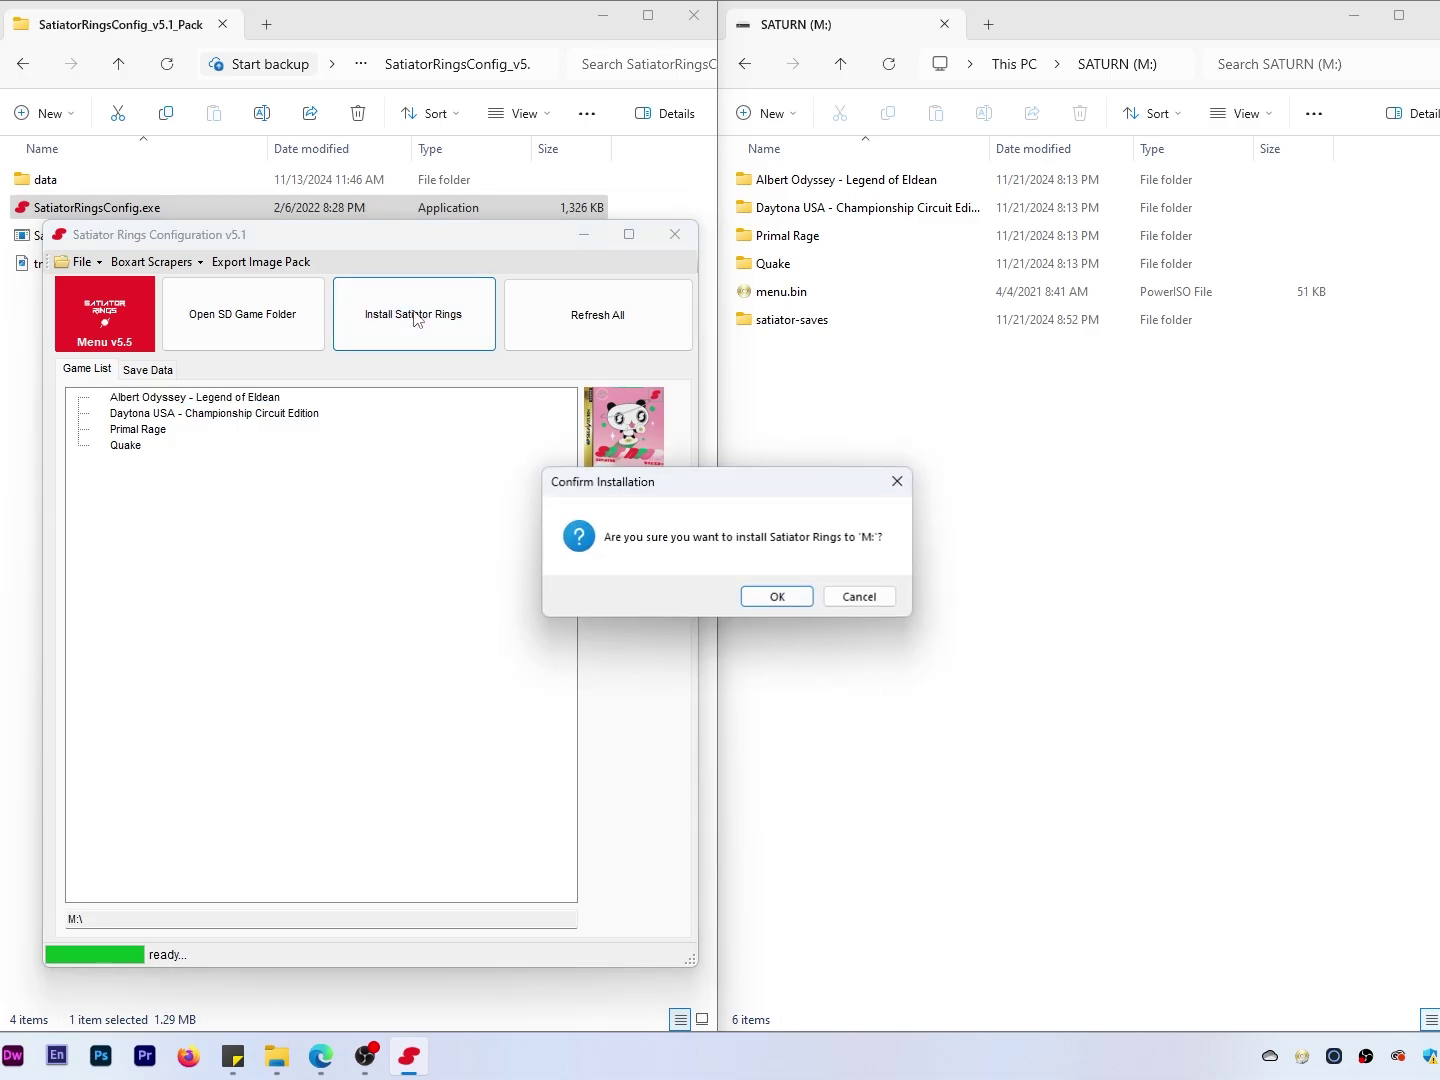
{"action": "left_click", "coordinate": [772, 598]}
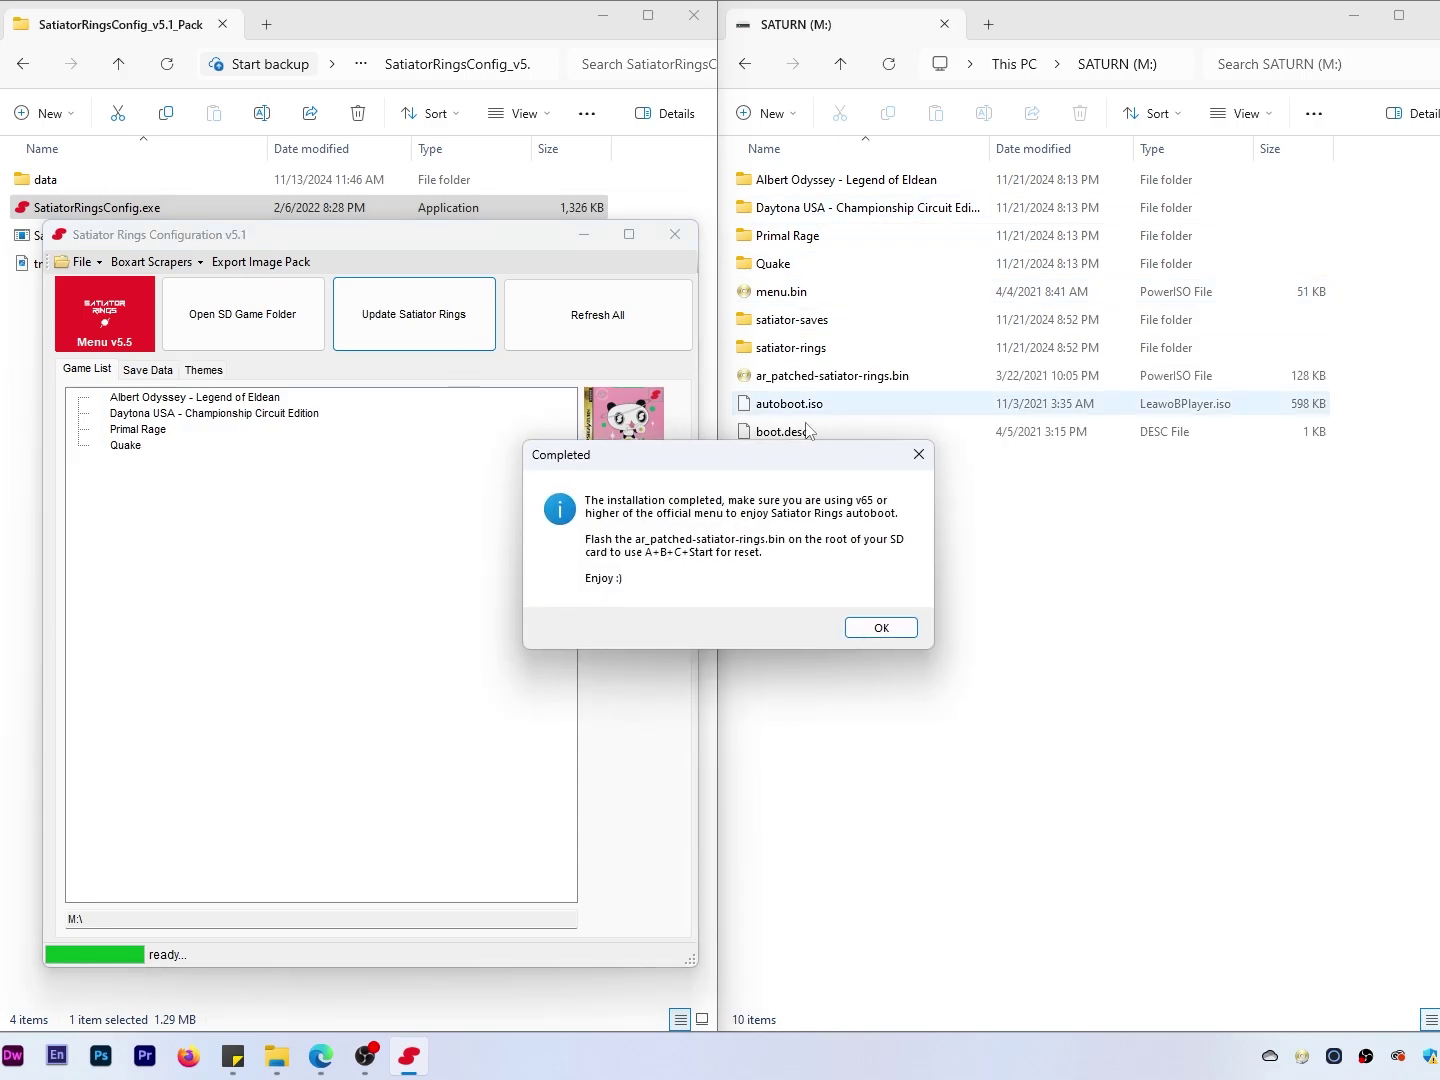
{"action": "left_click", "coordinate": [873, 628]}
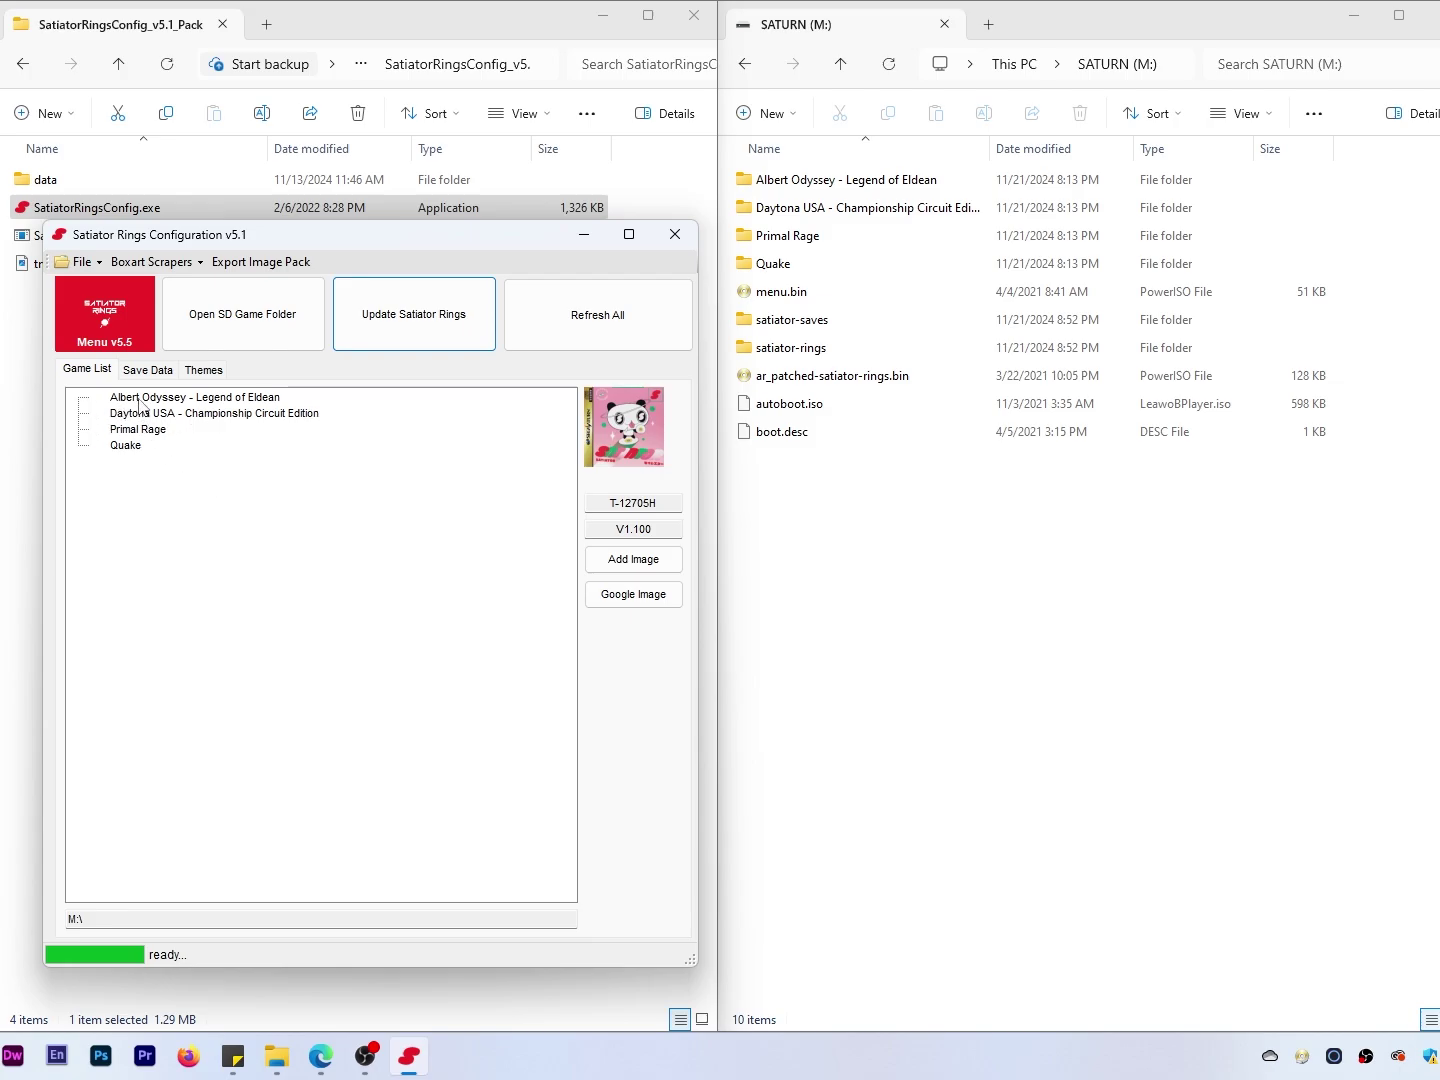
Step: Download box art for all games, overwriting existing images
{"action": "left_click", "coordinate": [160, 265]}
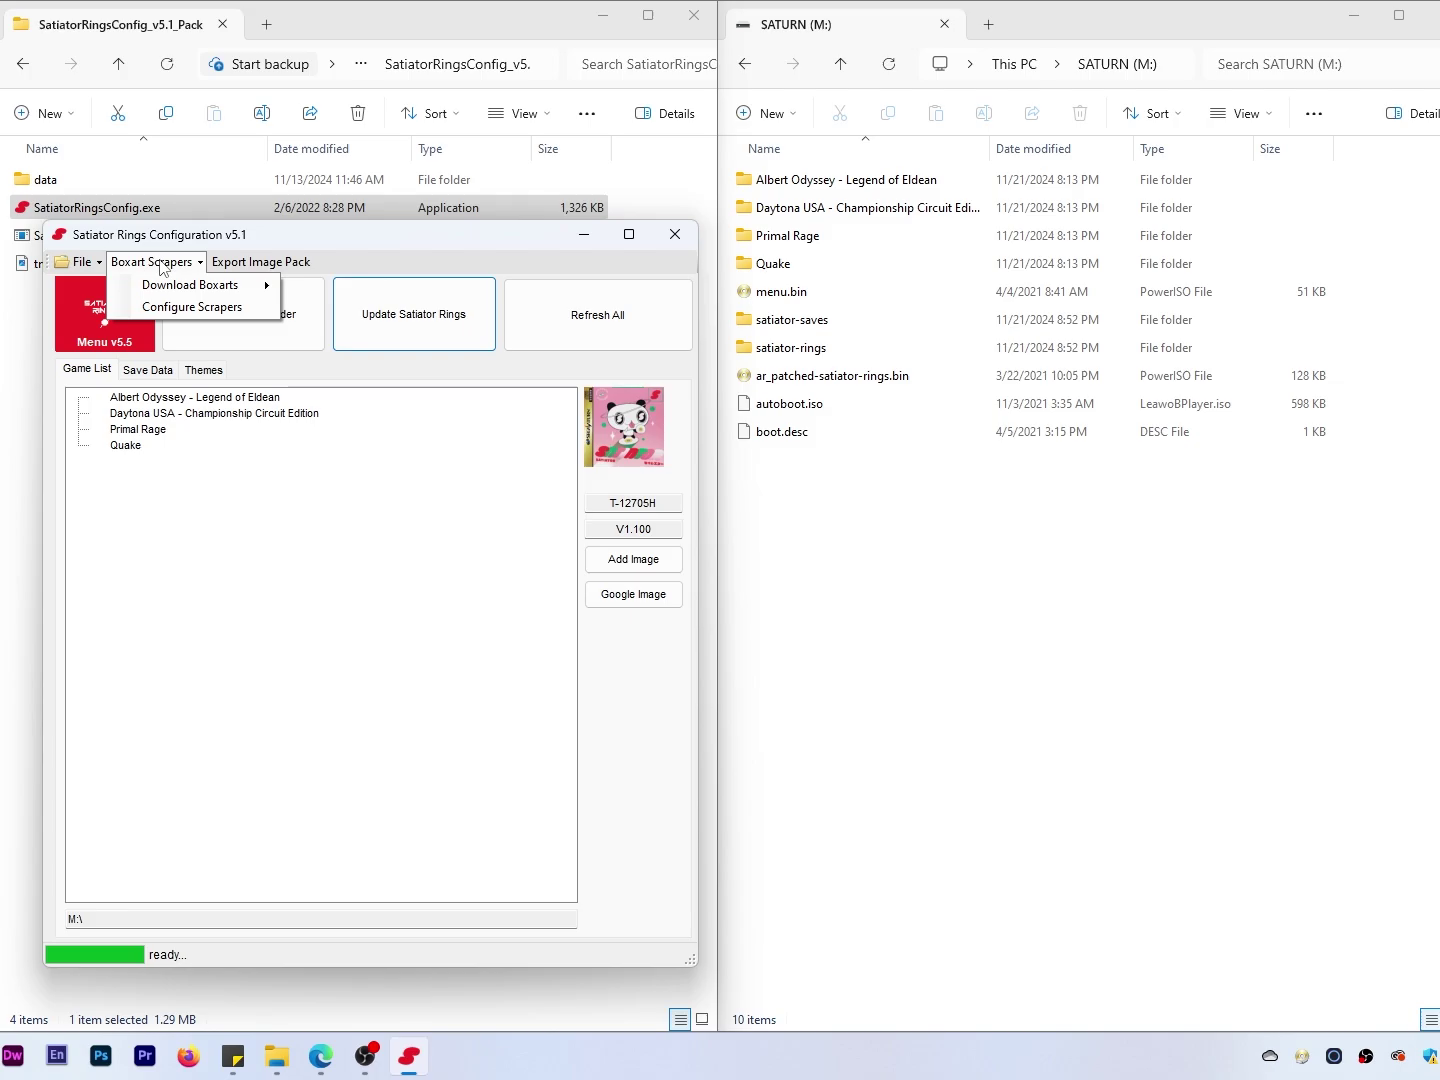
{"action": "mouse_move", "coordinate": [175, 291]}
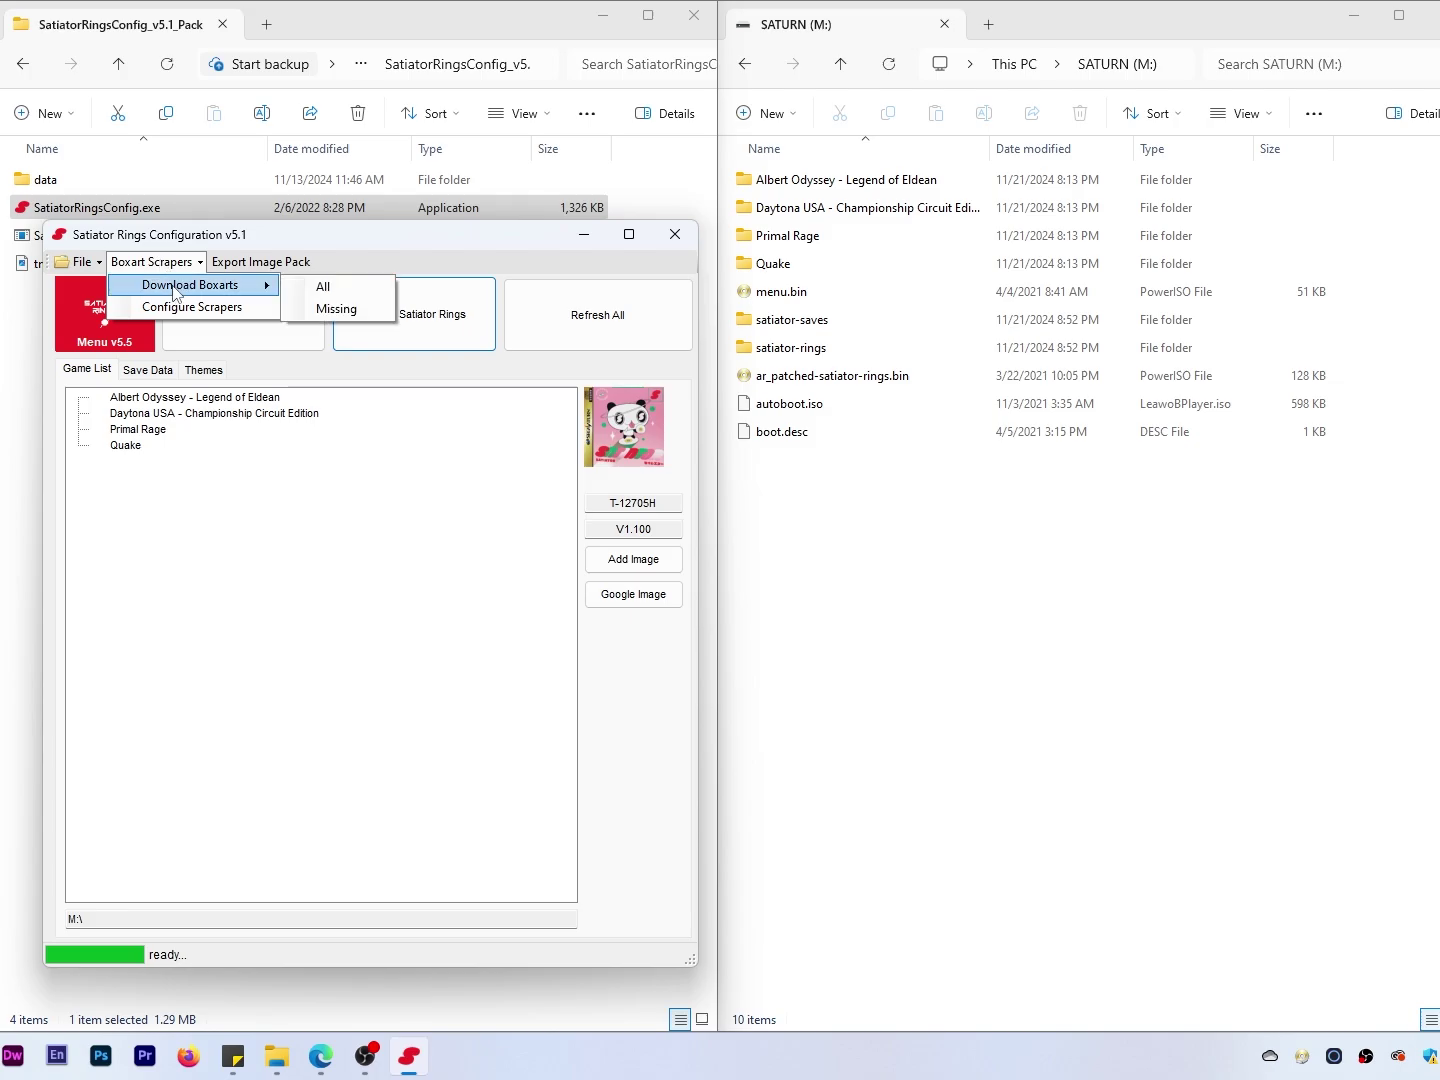
{"action": "left_click", "coordinate": [323, 288]}
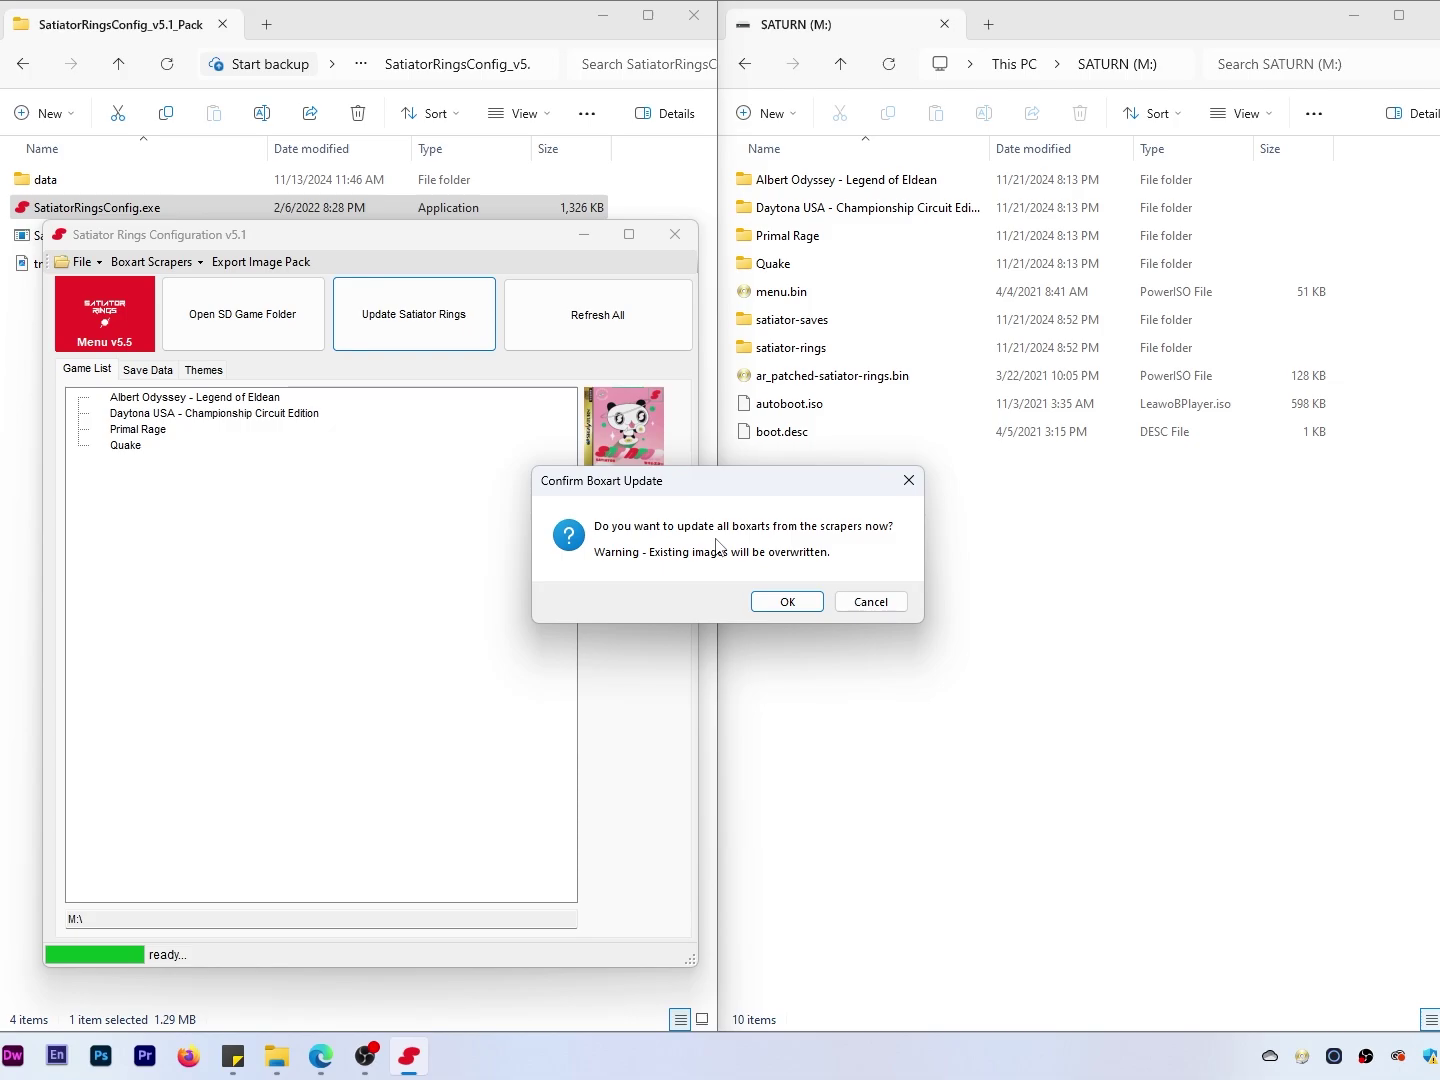
{"action": "left_click", "coordinate": [786, 601]}
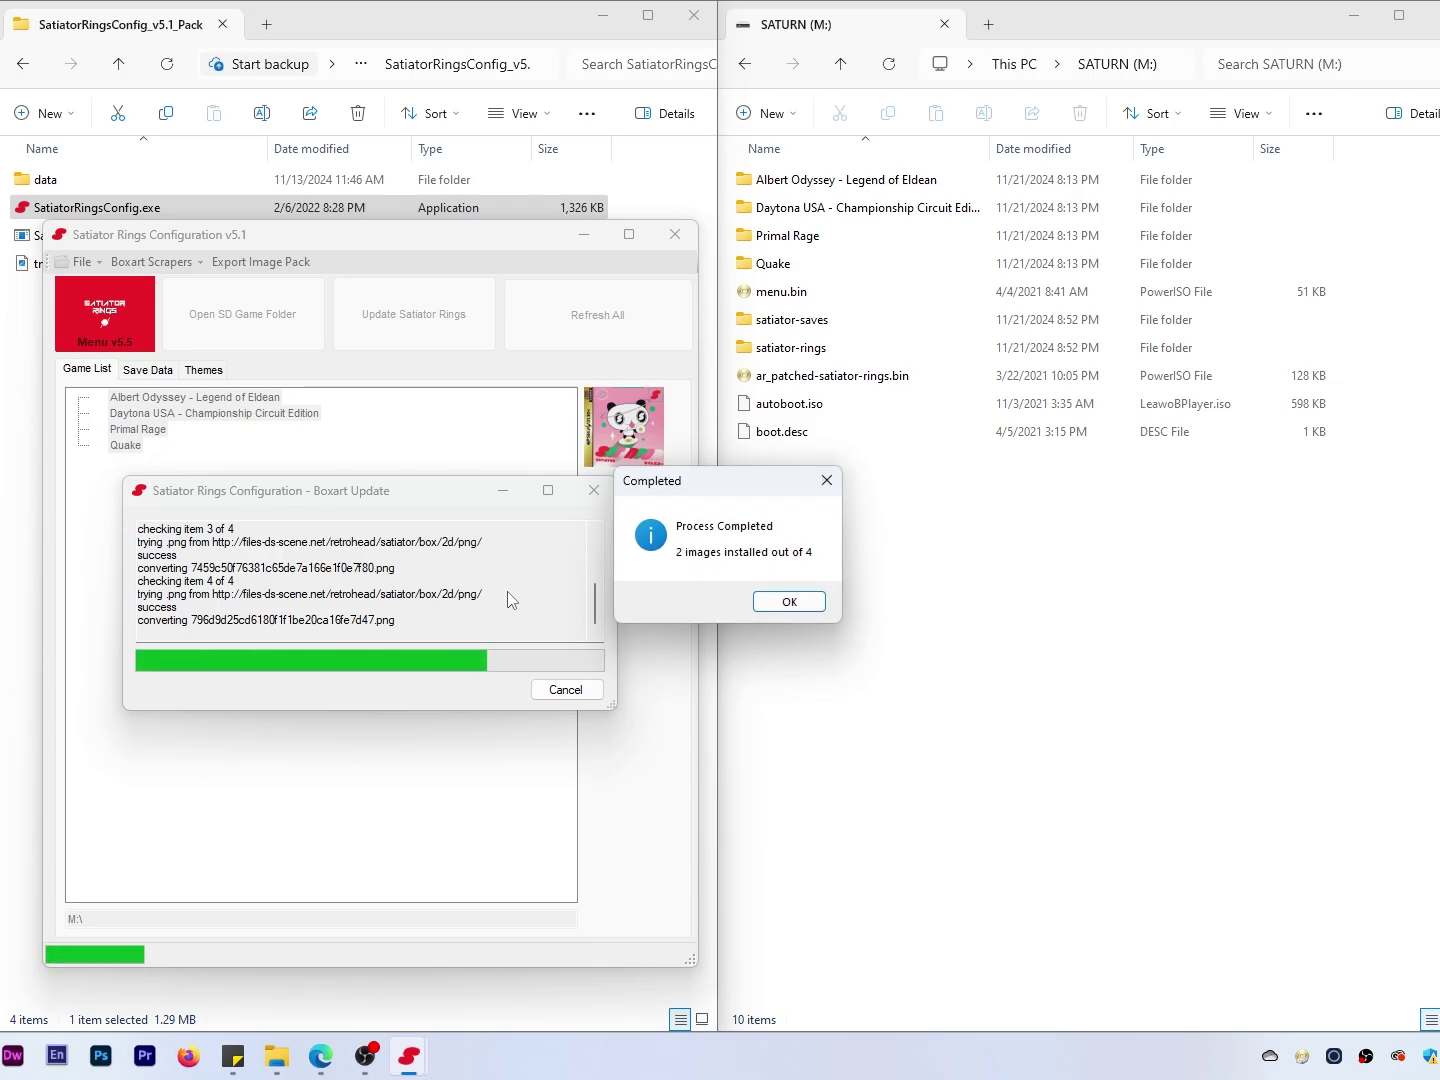
{"action": "left_click", "coordinate": [789, 602]}
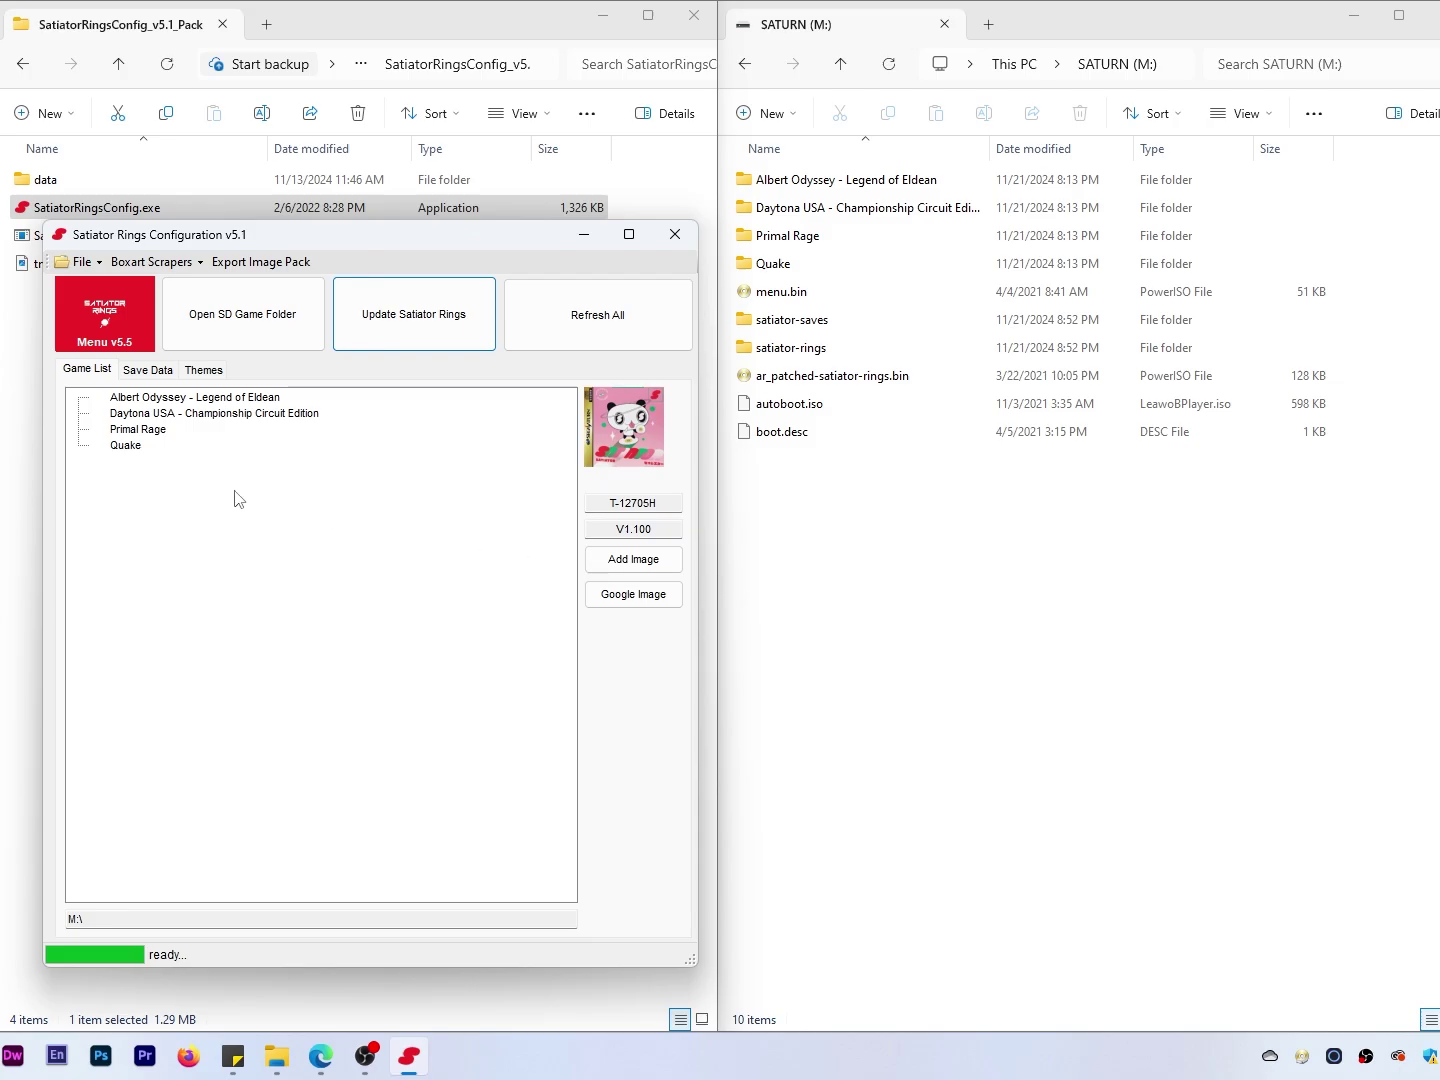
Step: Review each game's downloaded cover, then bring up Albert Odyssey's cover in Edge
{"action": "left_click", "coordinate": [140, 459]}
{"action": "left_click", "coordinate": [139, 447]}
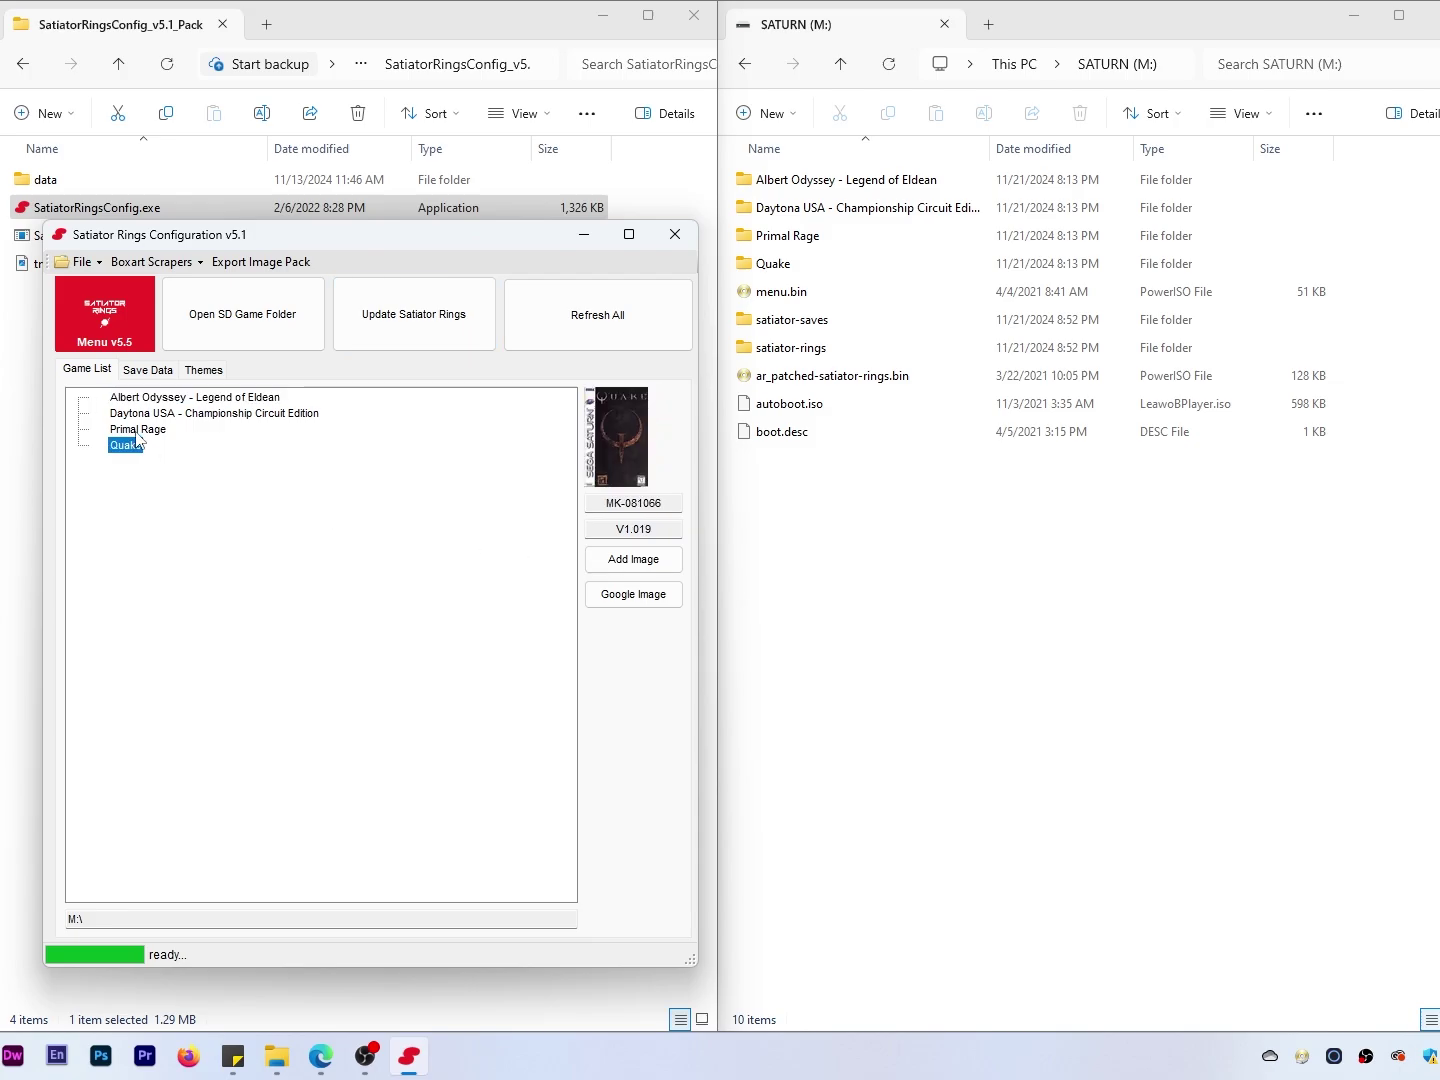
{"action": "left_click", "coordinate": [139, 432]}
{"action": "left_click", "coordinate": [182, 411]}
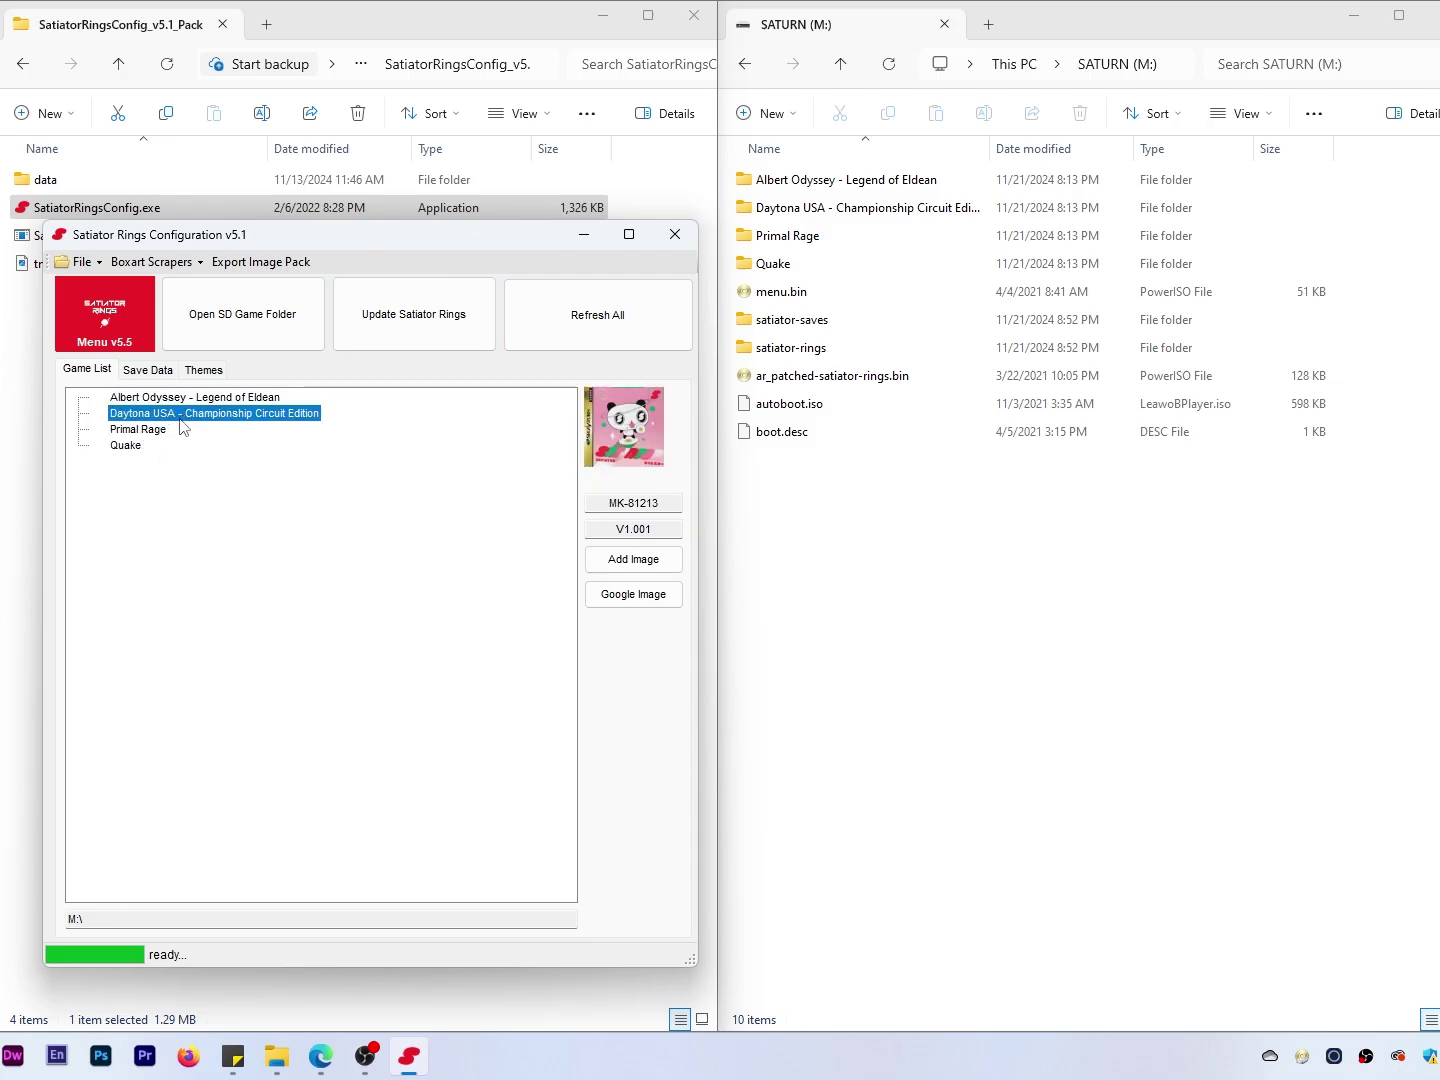
{"action": "key", "text": "Up"}
{"action": "key", "text": "Down"}
{"action": "key", "text": "Up"}
{"action": "key", "text": "Down"}
{"action": "key", "text": "Up"}
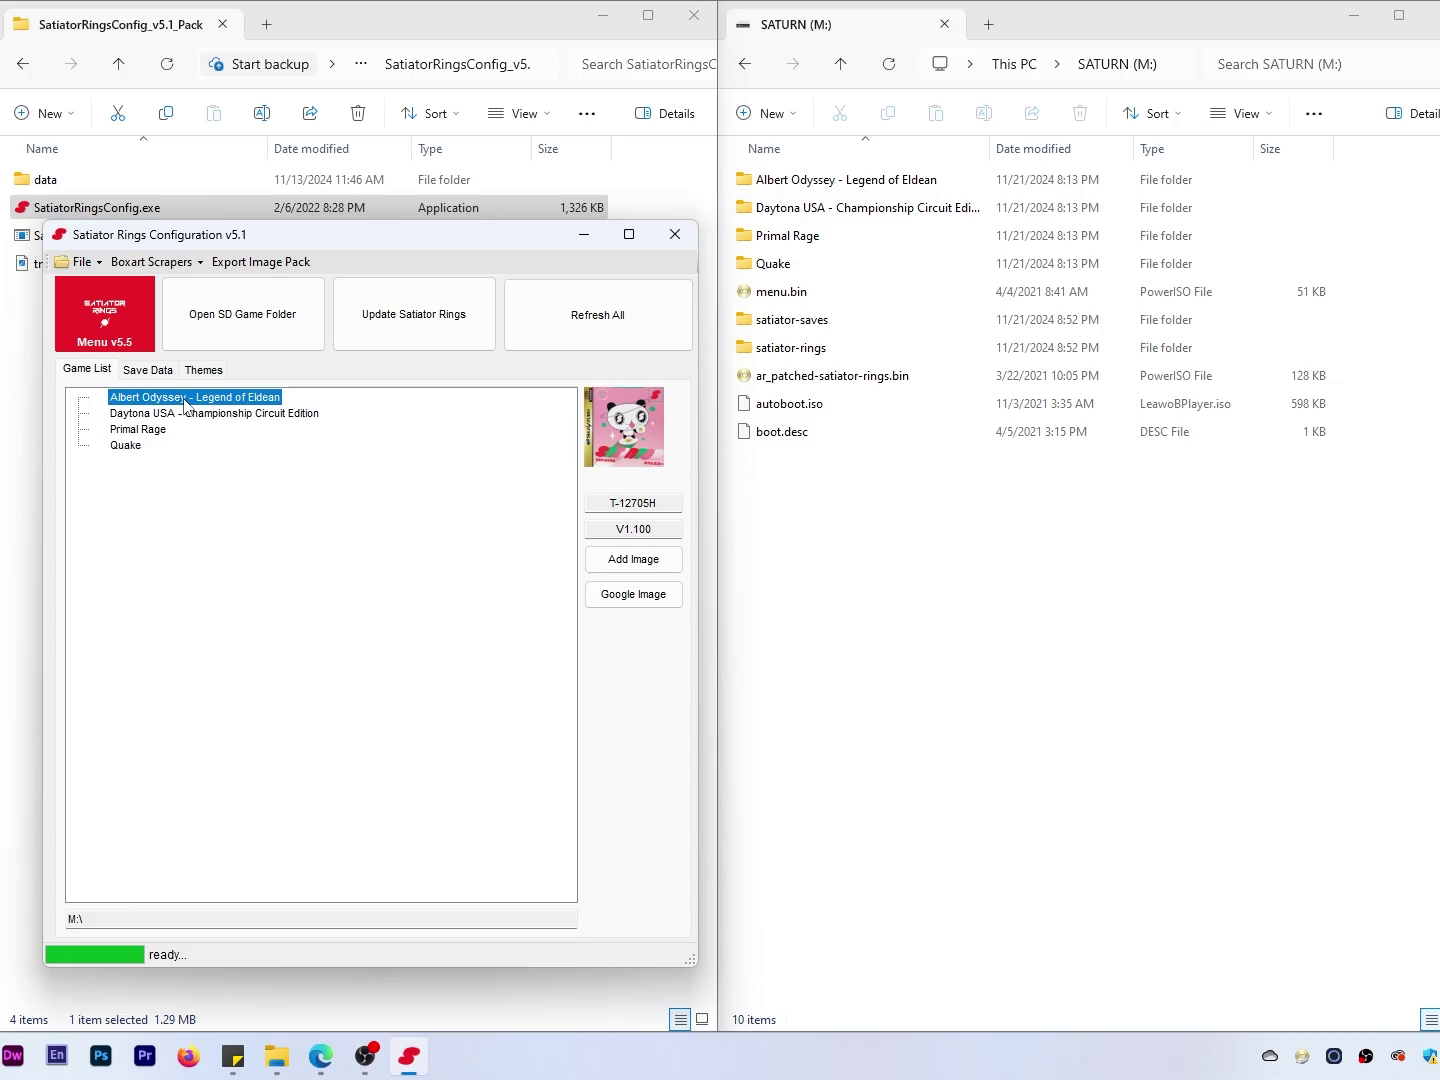
{"action": "left_click", "coordinate": [319, 1056]}
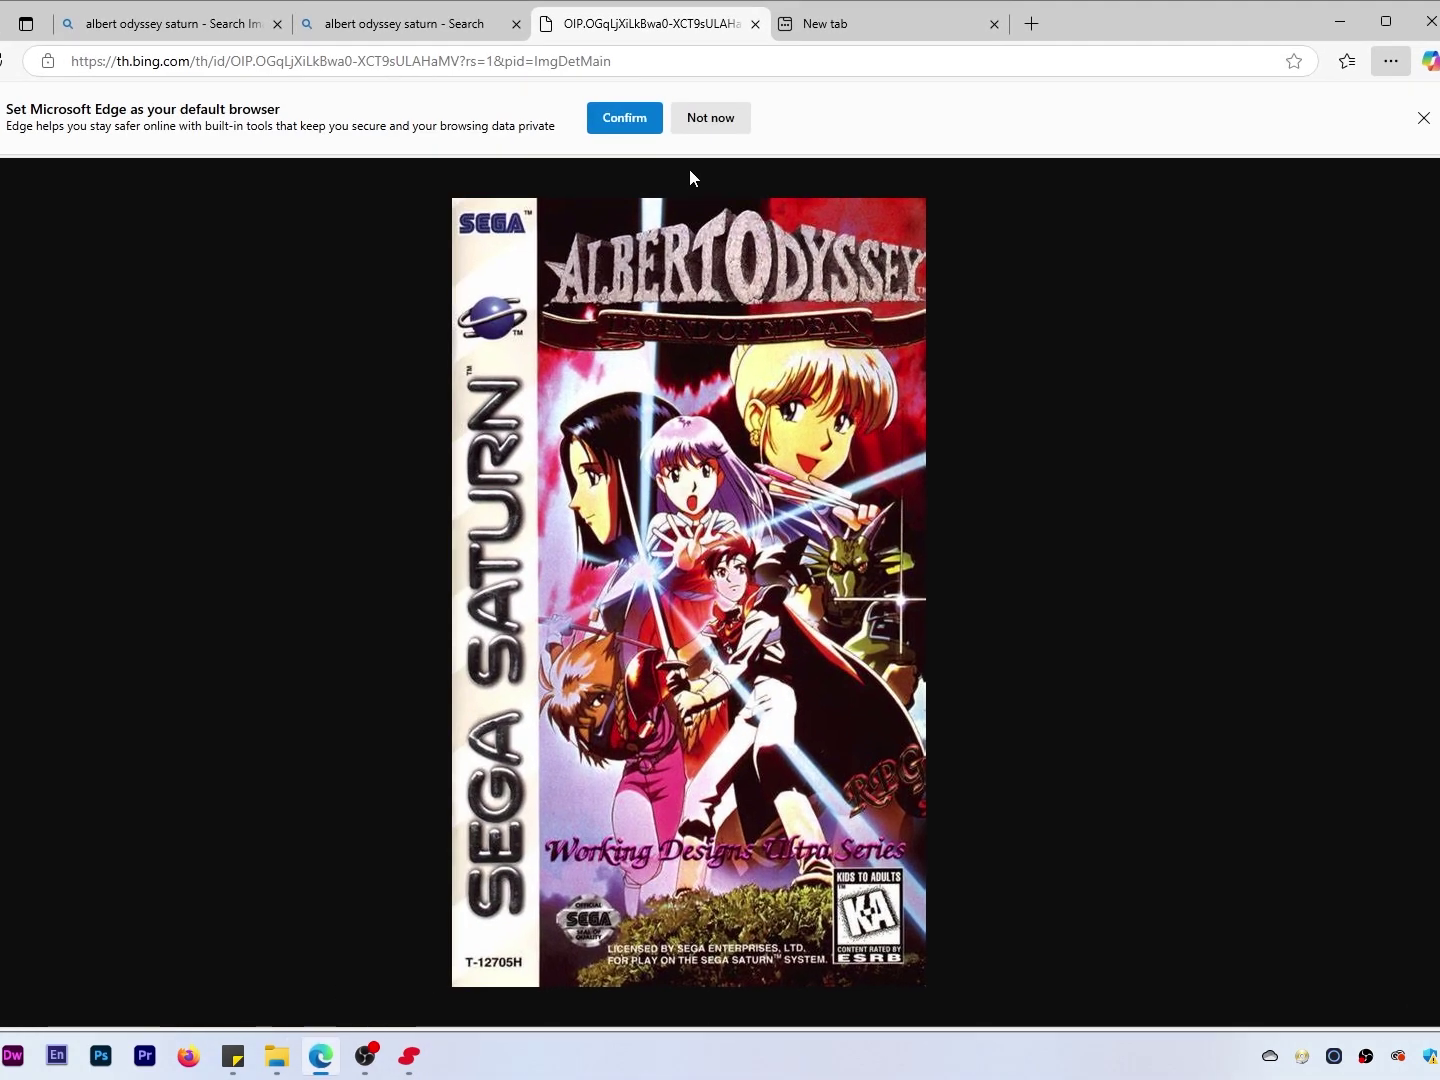
Step: Check the Bing results and full-size Albert Odyssey cover, then minimize Edge
{"action": "left_click", "coordinate": [151, 23]}
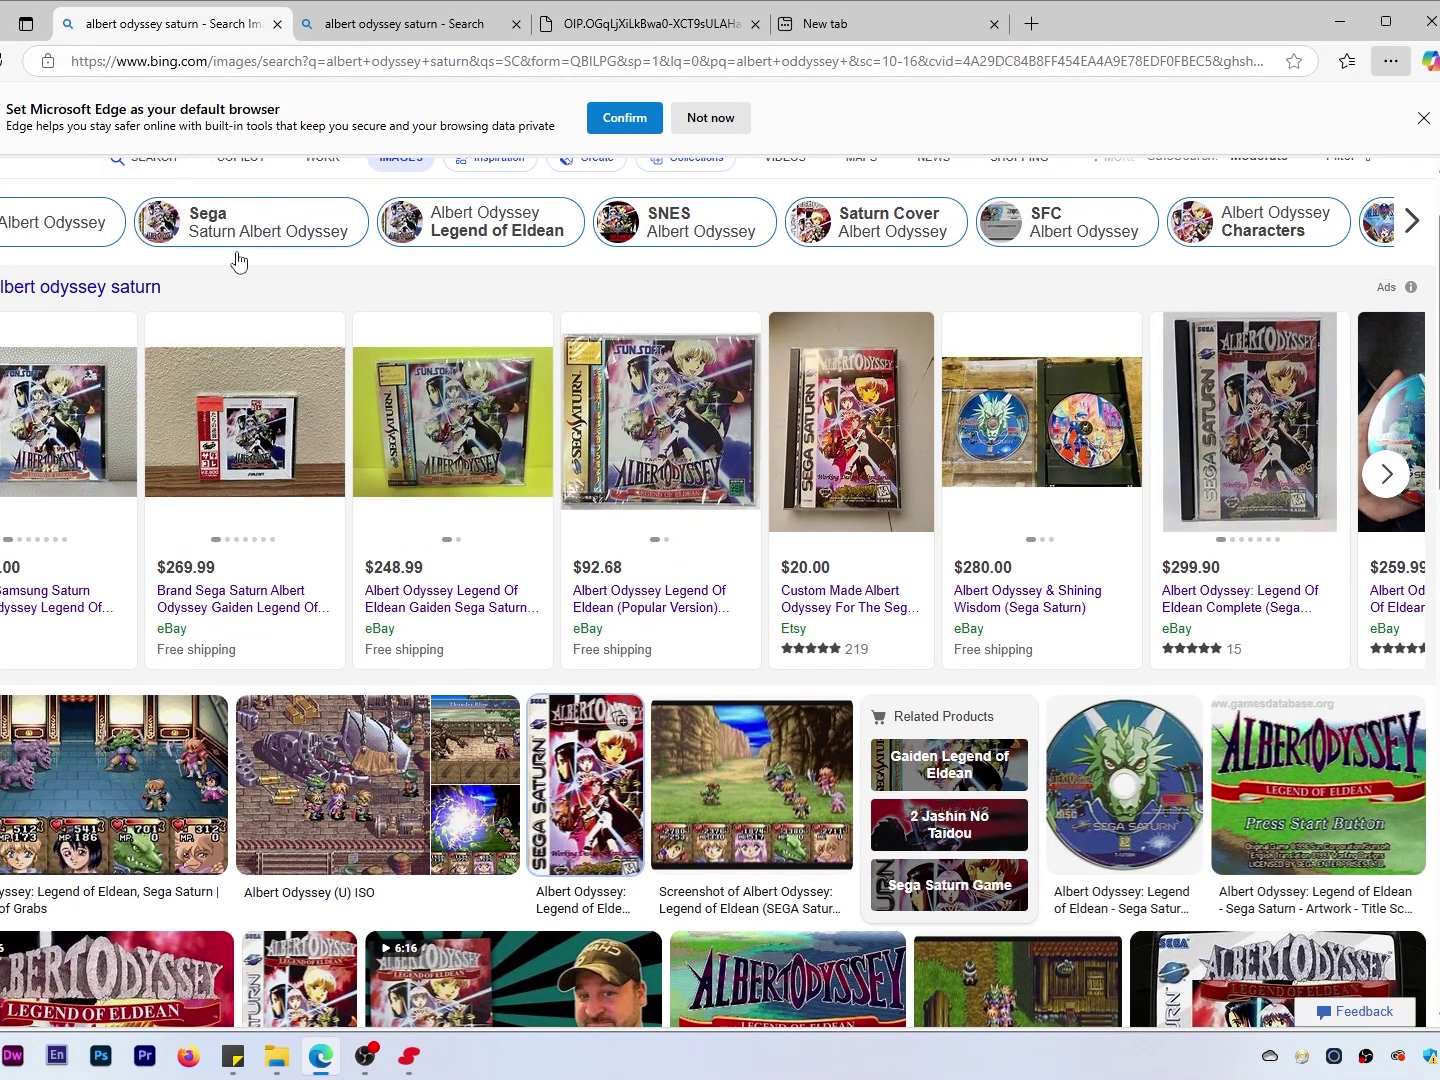
{"action": "scroll", "coordinate": [250, 278], "scroll_direction": "up", "scroll_amount": 2}
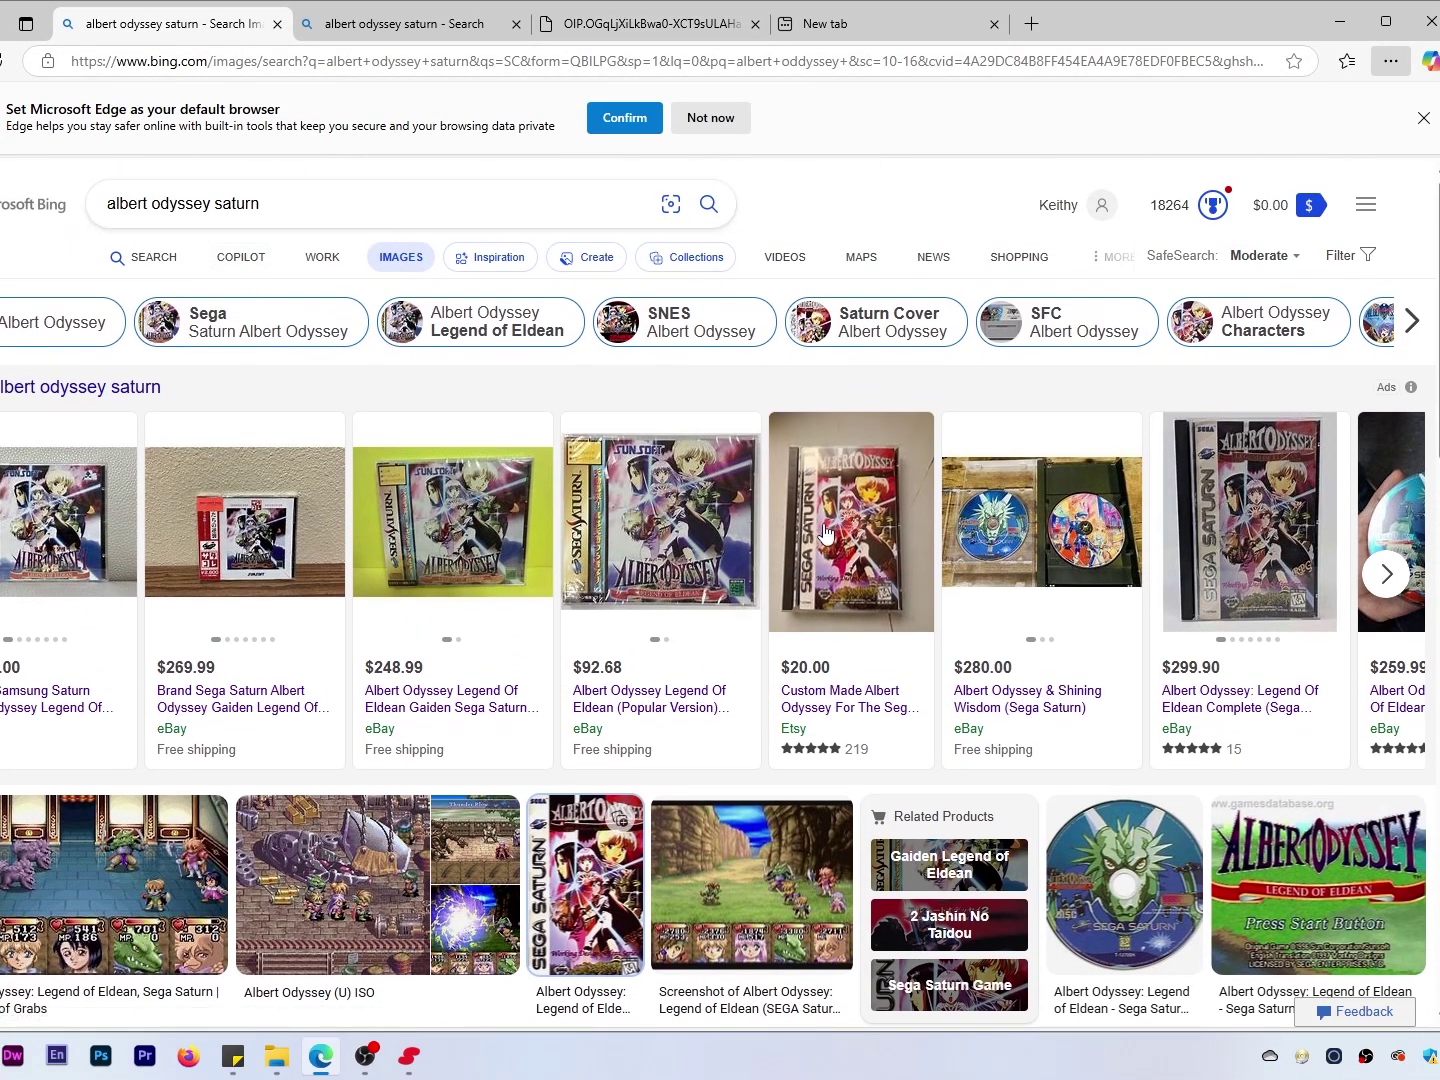
{"action": "left_click", "coordinate": [388, 27]}
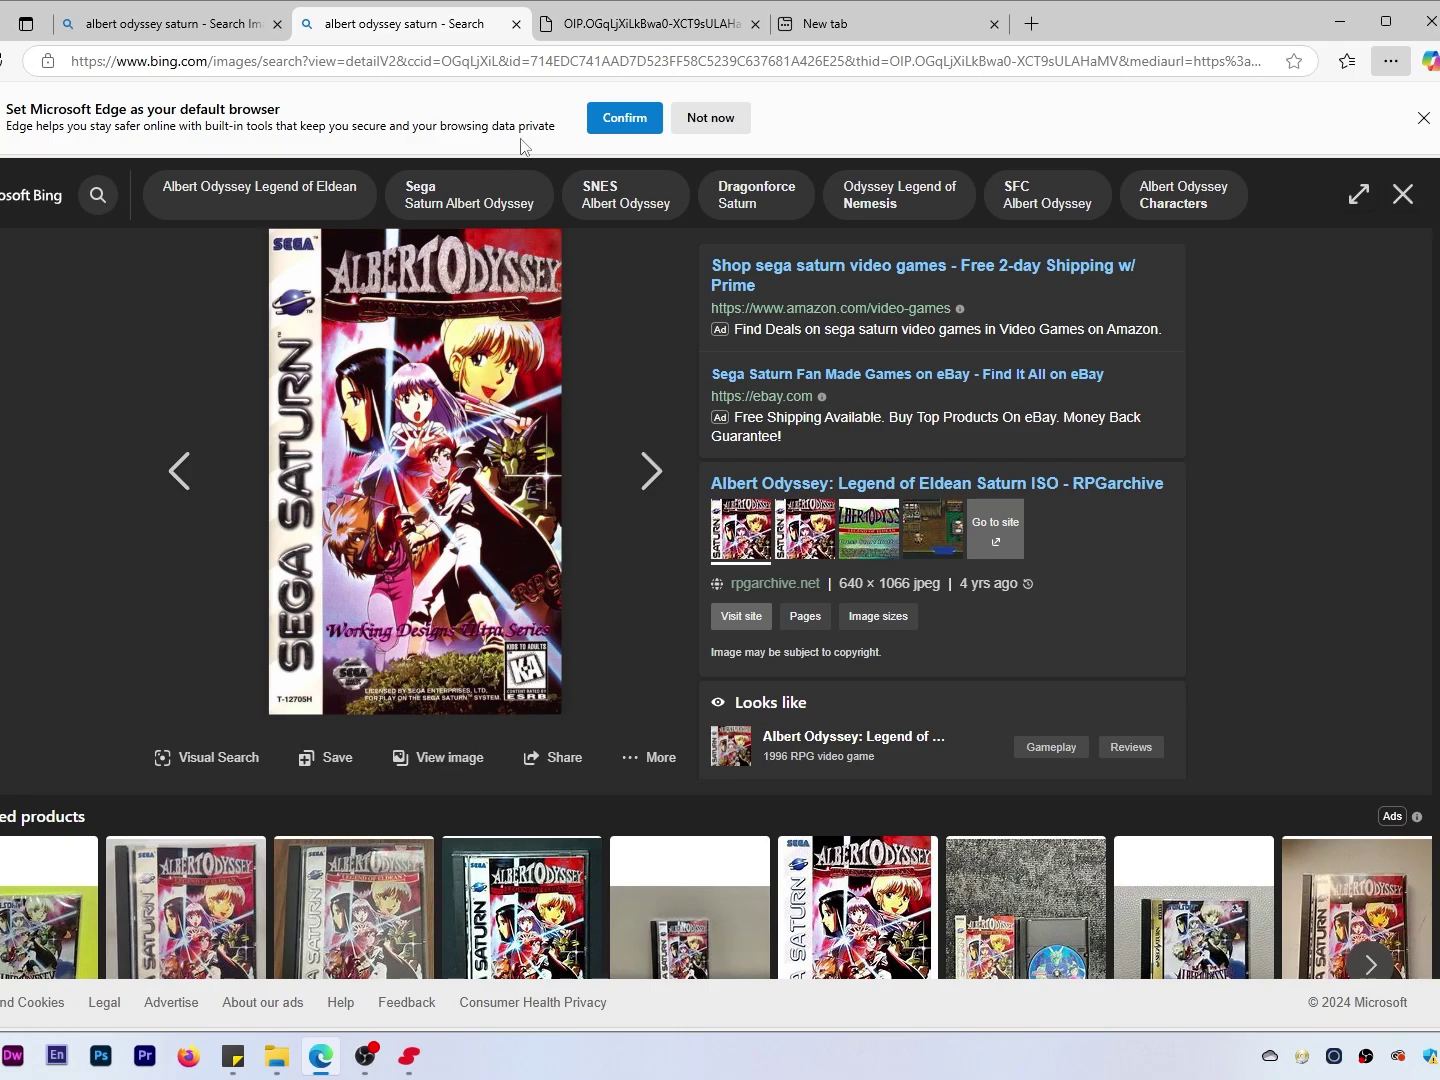
{"action": "left_click", "coordinate": [651, 23]}
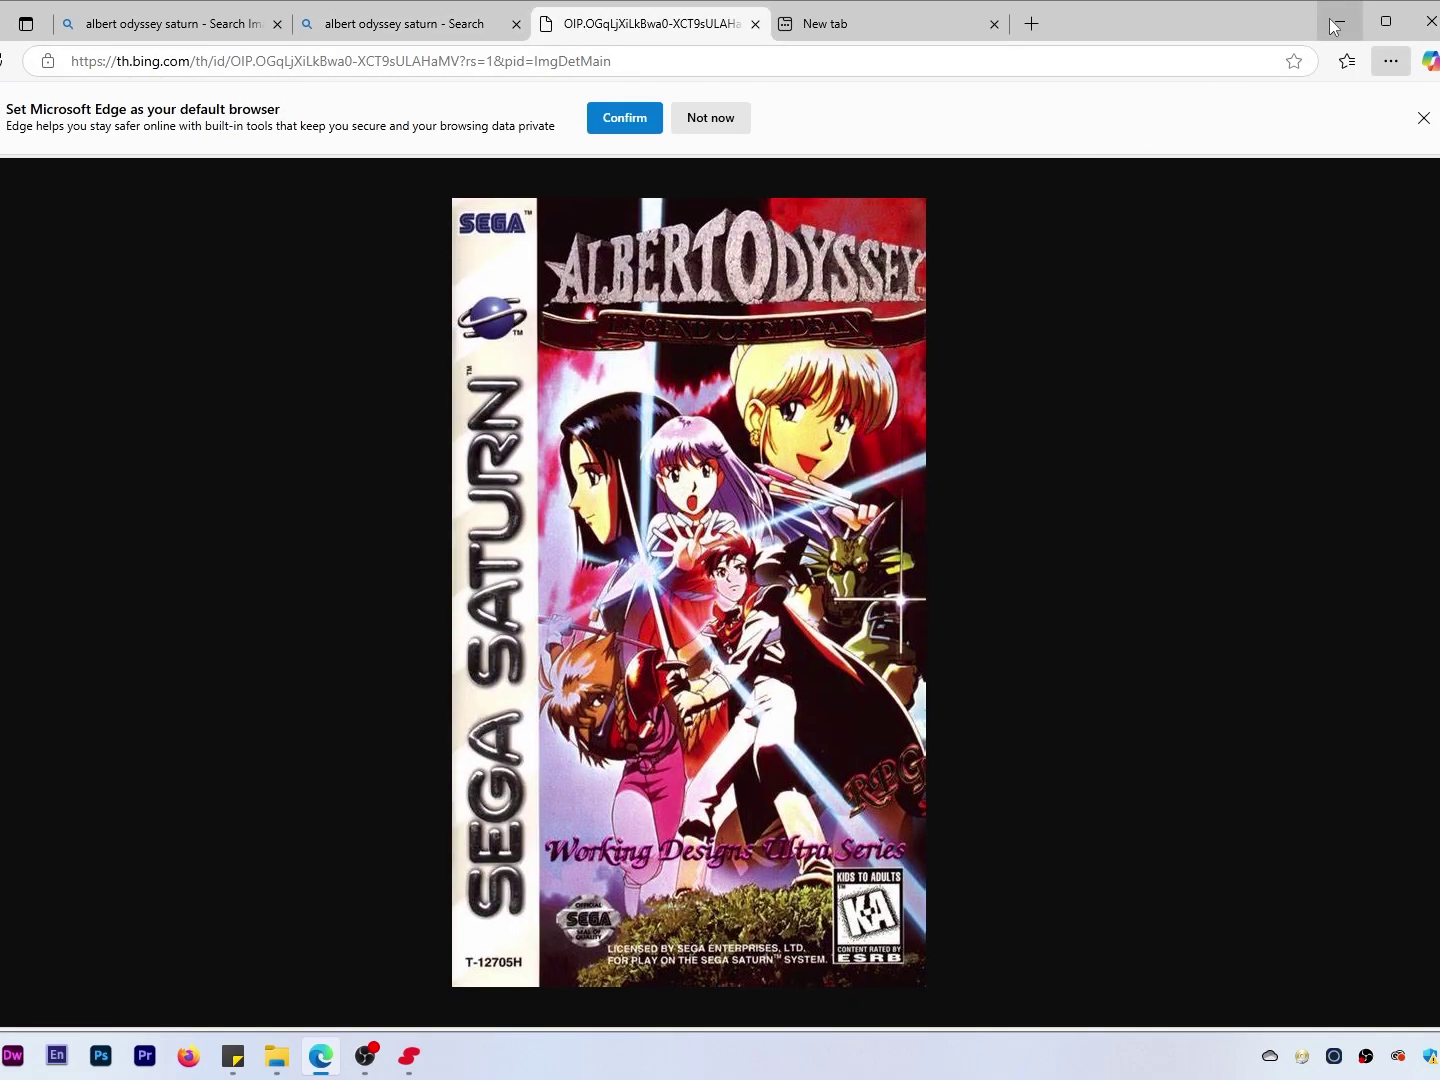
{"action": "left_click", "coordinate": [1334, 24]}
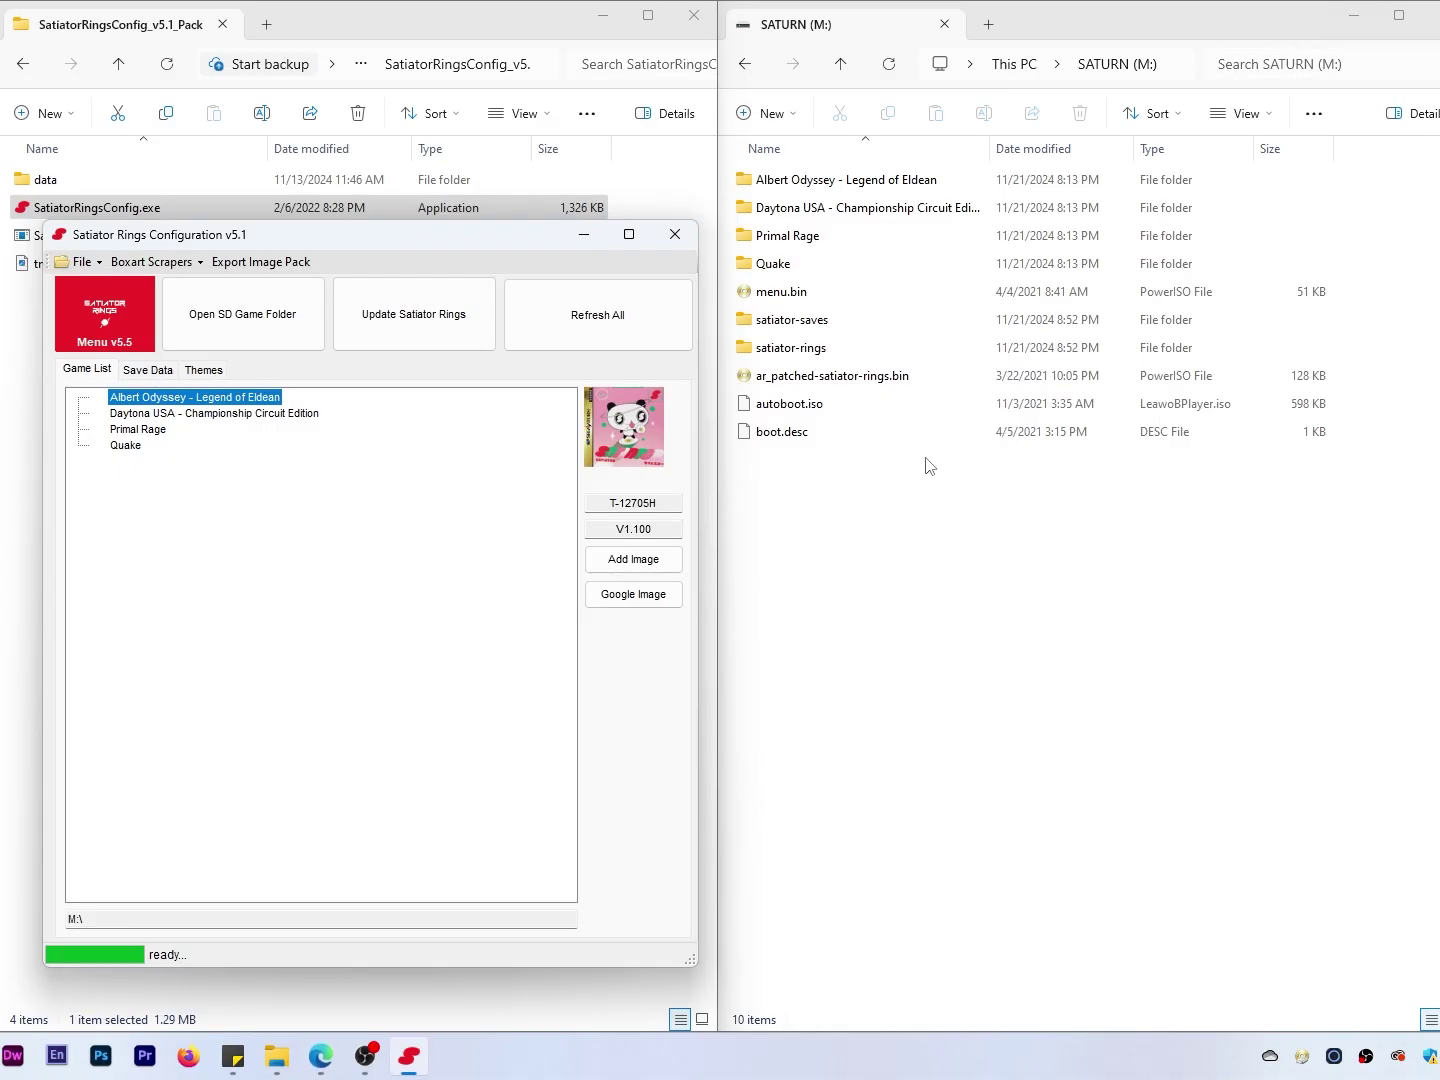
Step: Set OIP.jpg as Albert Odyssey's box art and check the new cover
{"action": "left_click", "coordinate": [613, 562]}
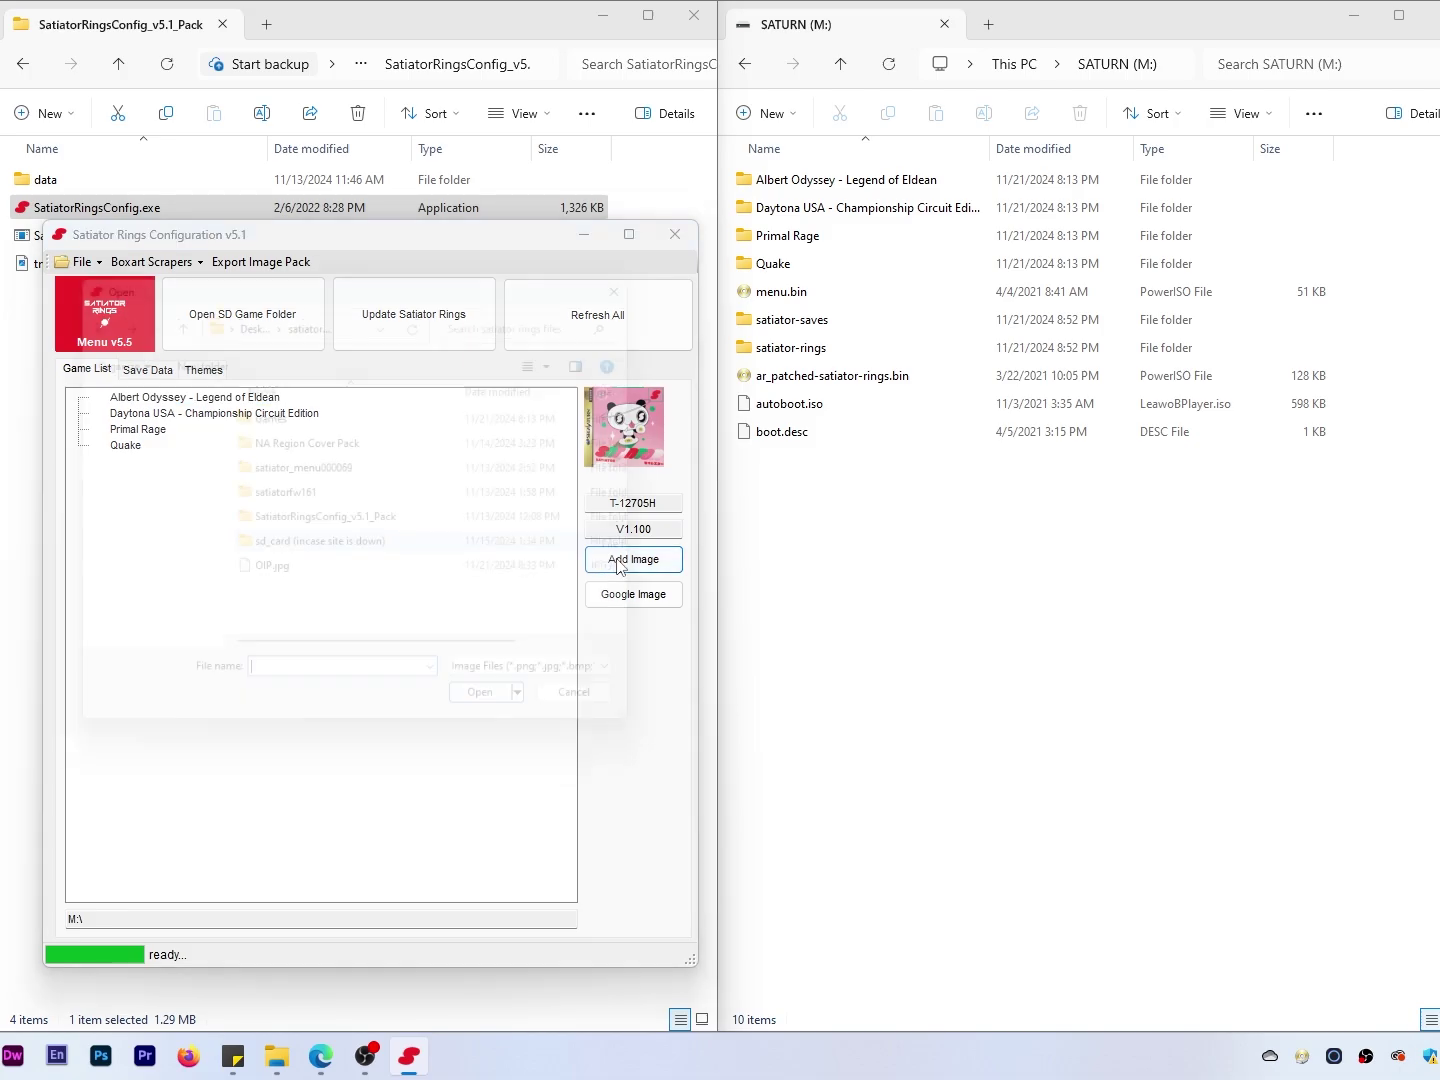
{"action": "left_click", "coordinate": [262, 583]}
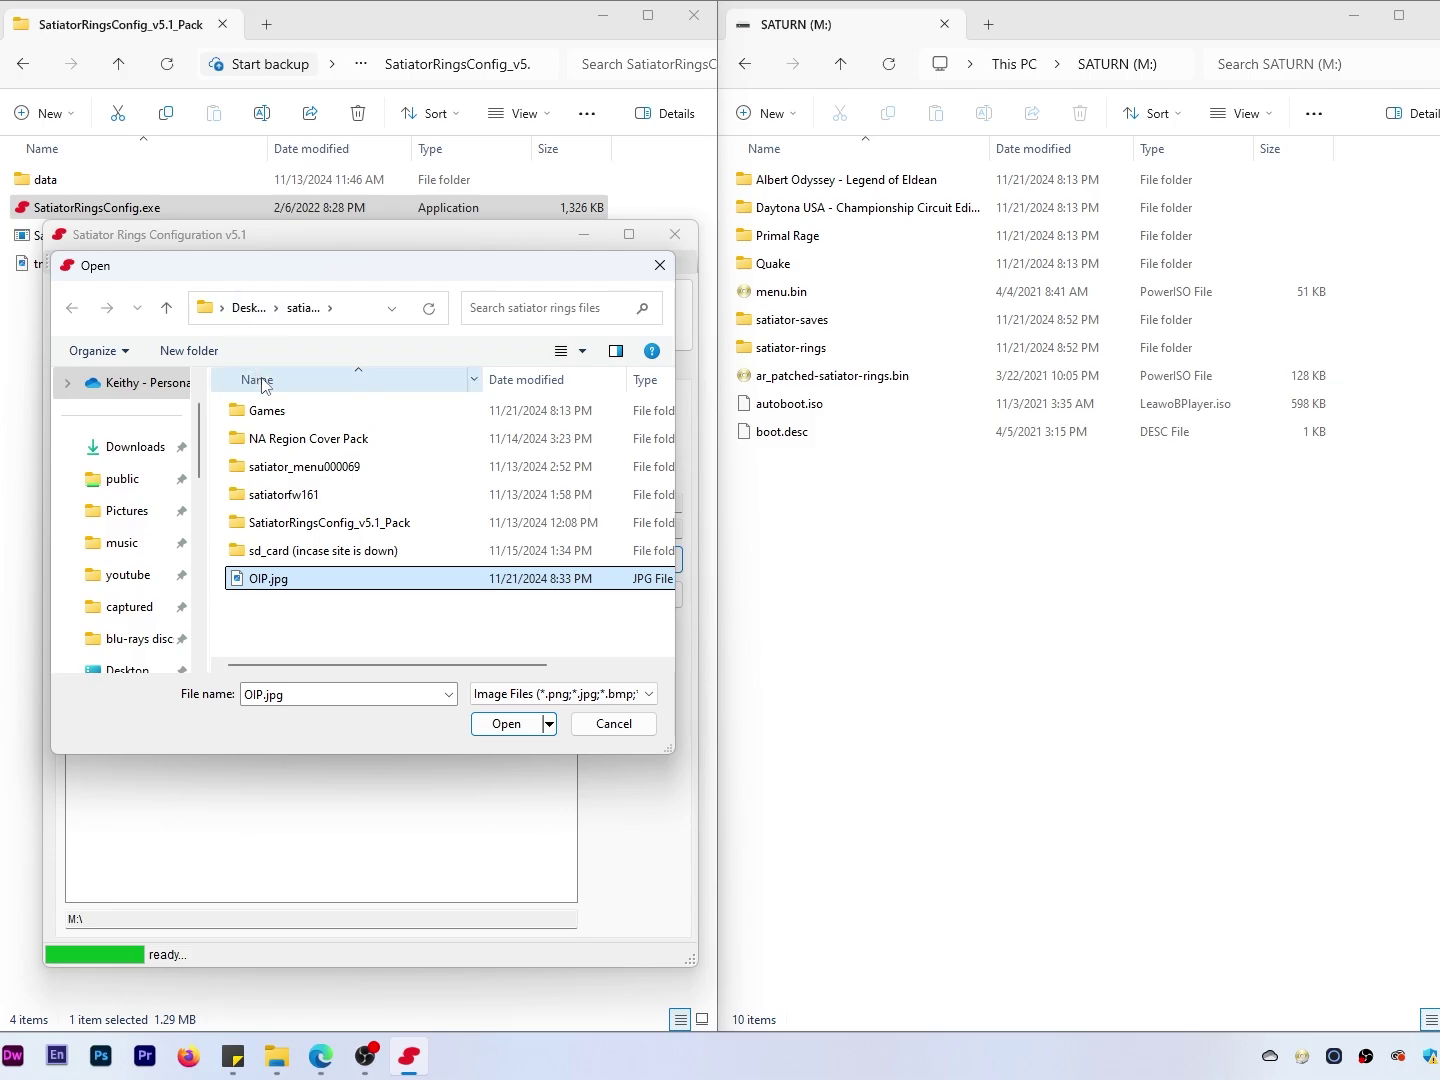
{"action": "left_click", "coordinate": [508, 725]}
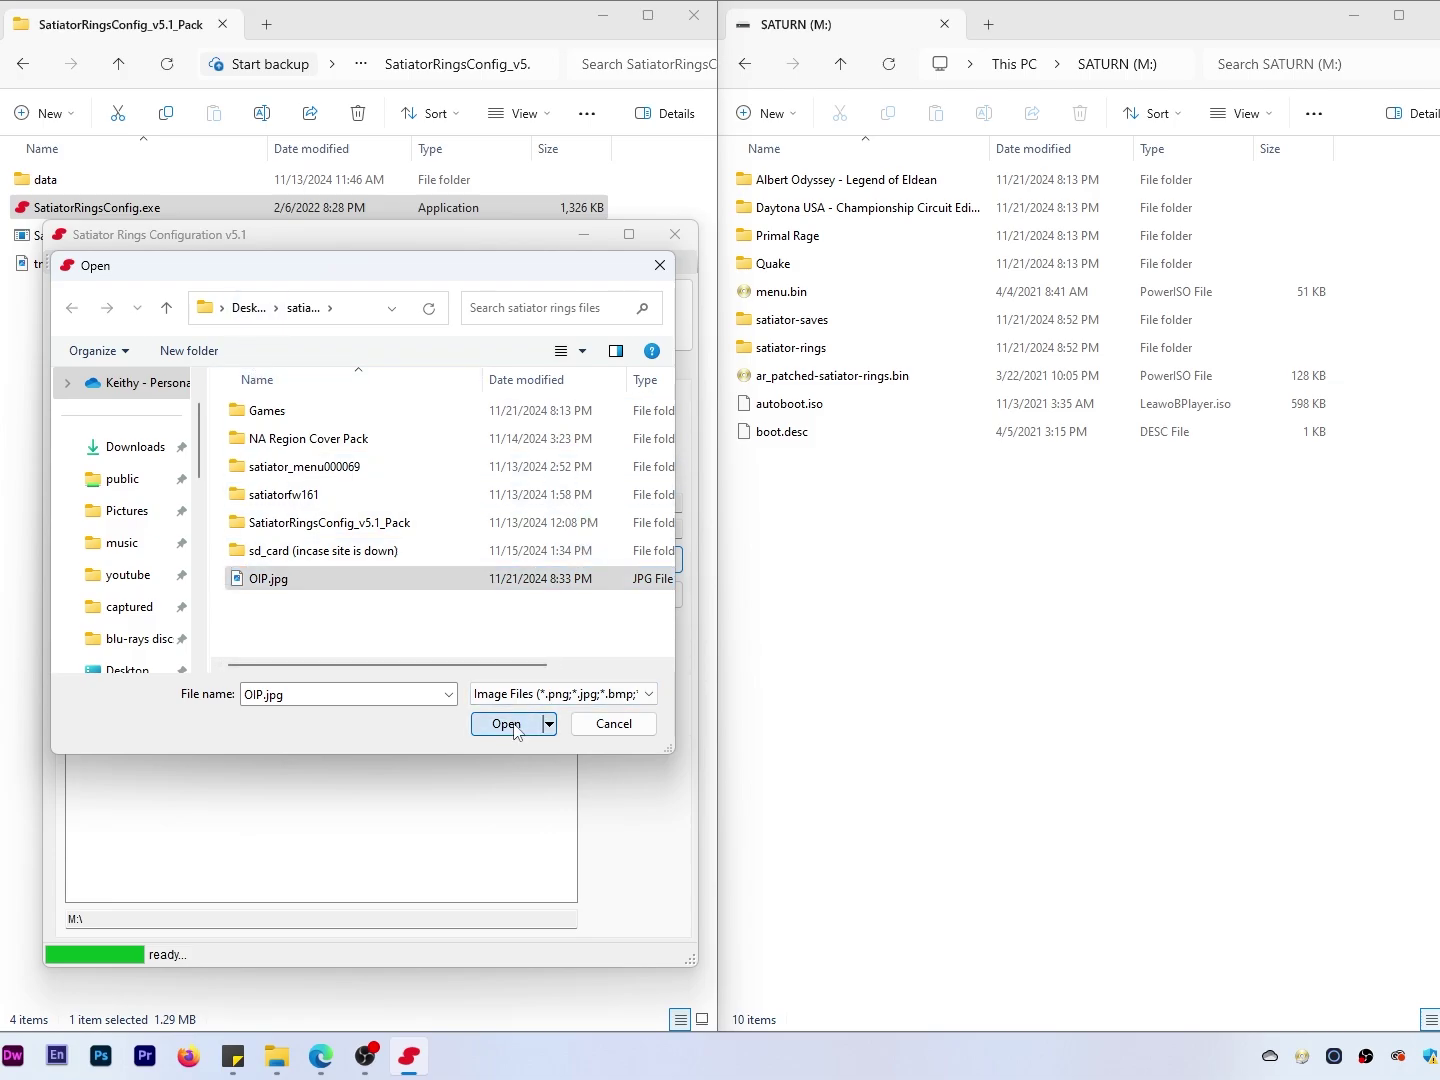
{"action": "left_click", "coordinate": [226, 400]}
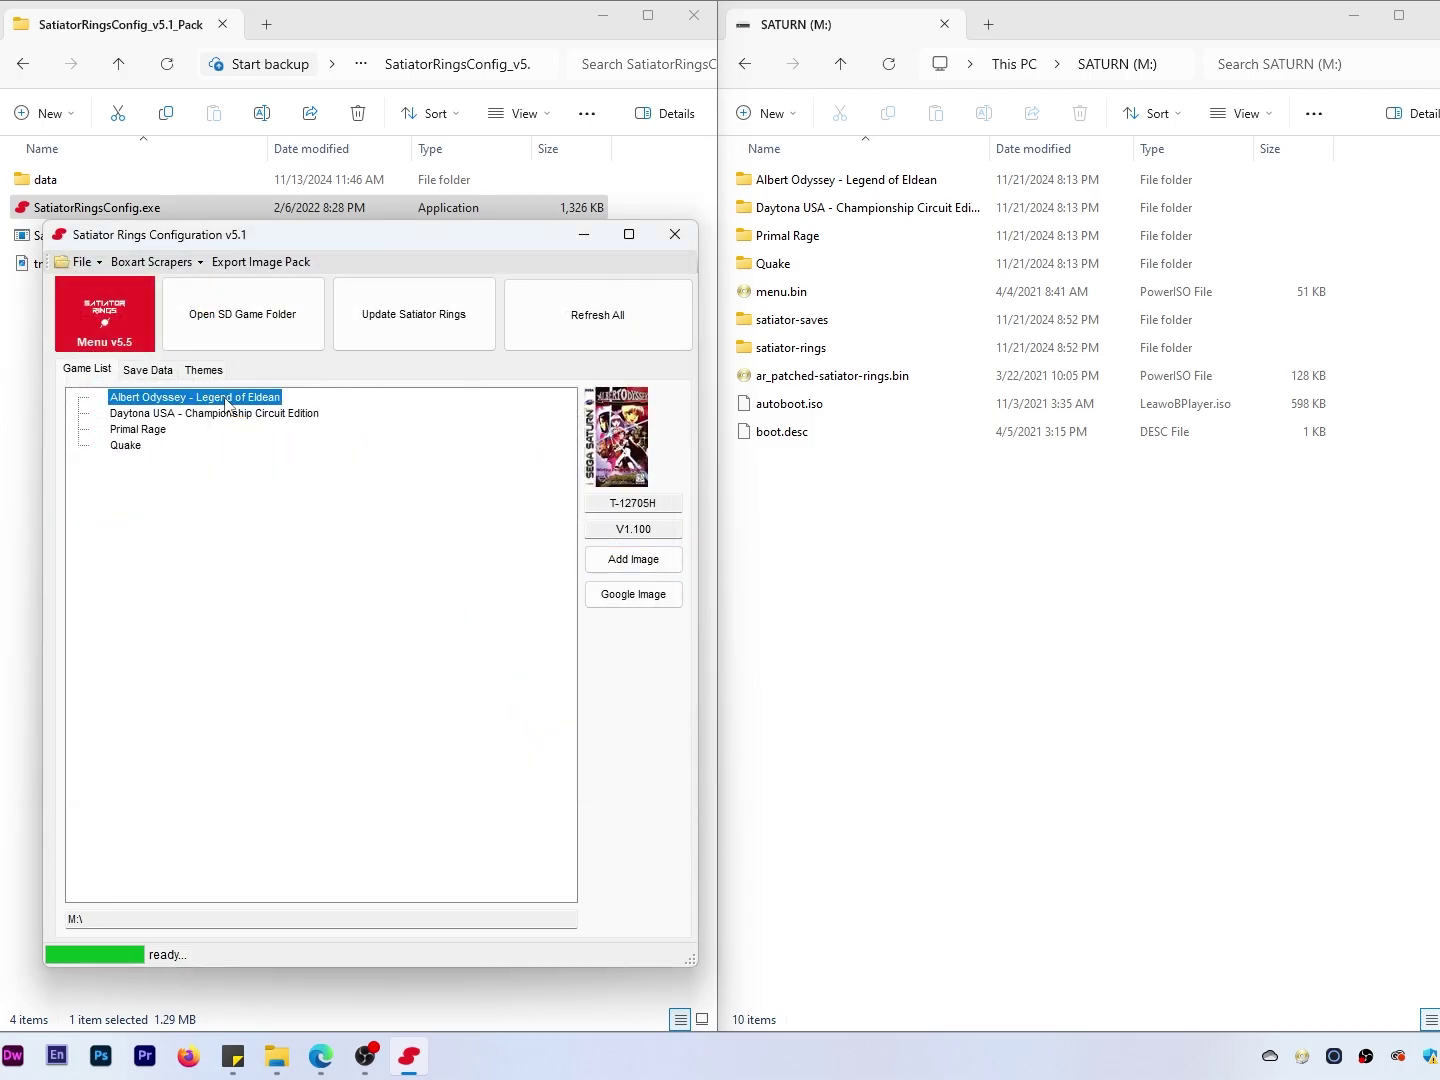
{"action": "left_click", "coordinate": [212, 414]}
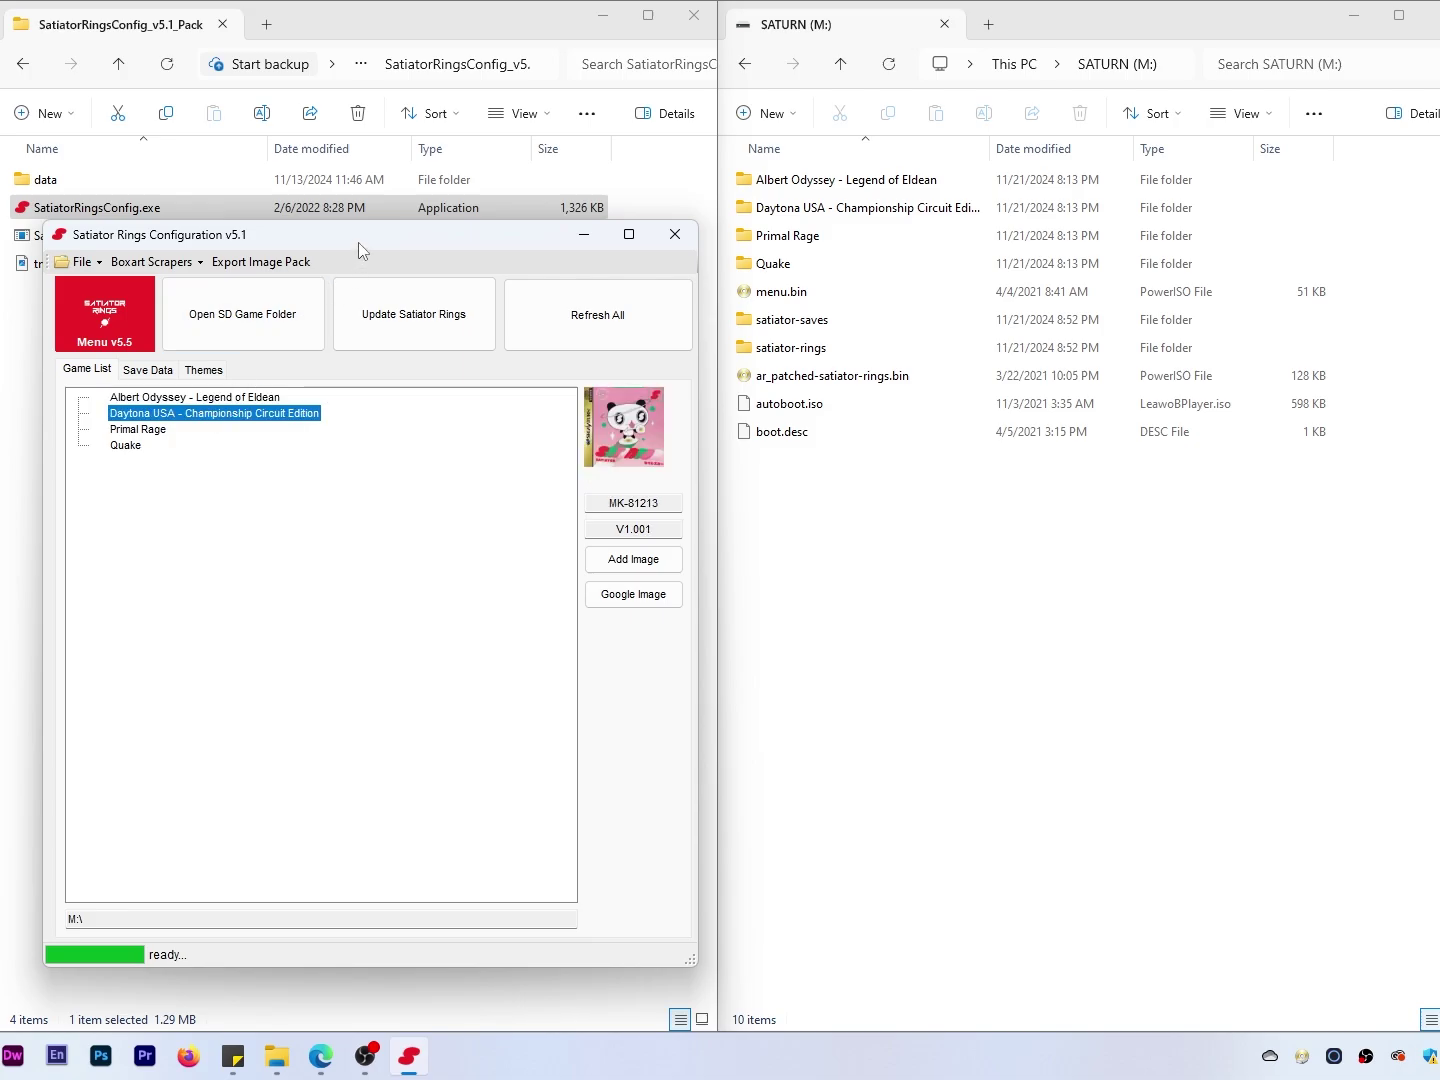
Step: Copy BOX.TGA from the NA Region Cover Pack's Daytona USA folder into SATURN's Daytona USA folder
{"action": "left_click", "coordinate": [23, 67]}
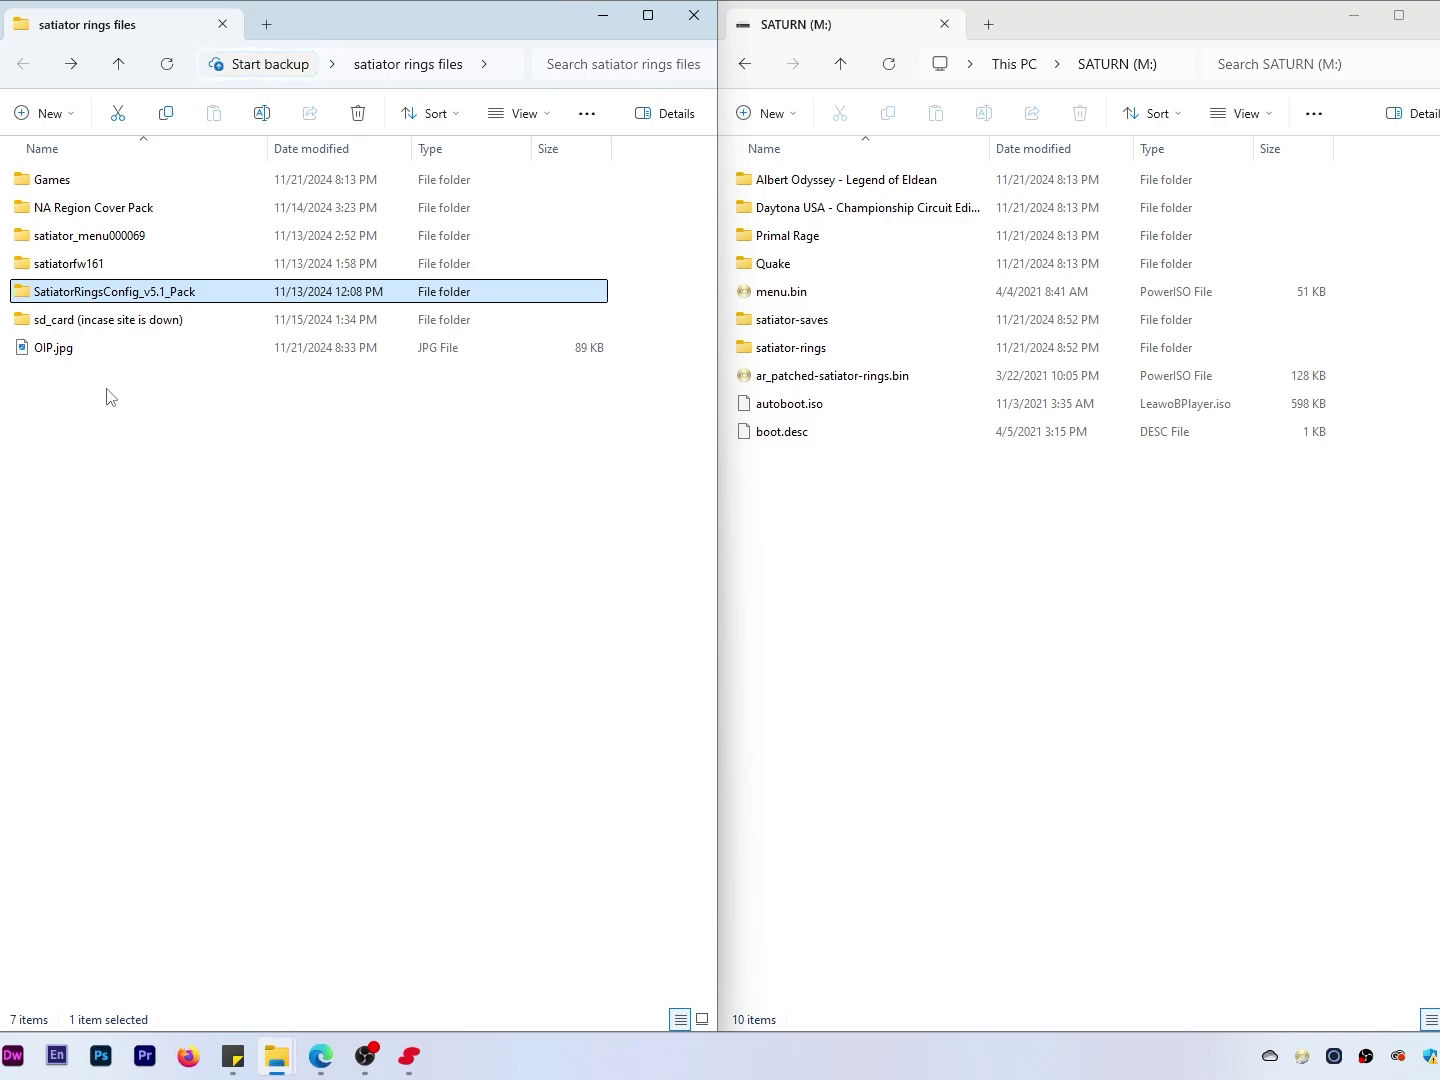
{"action": "mouse_move", "coordinate": [86, 221]}
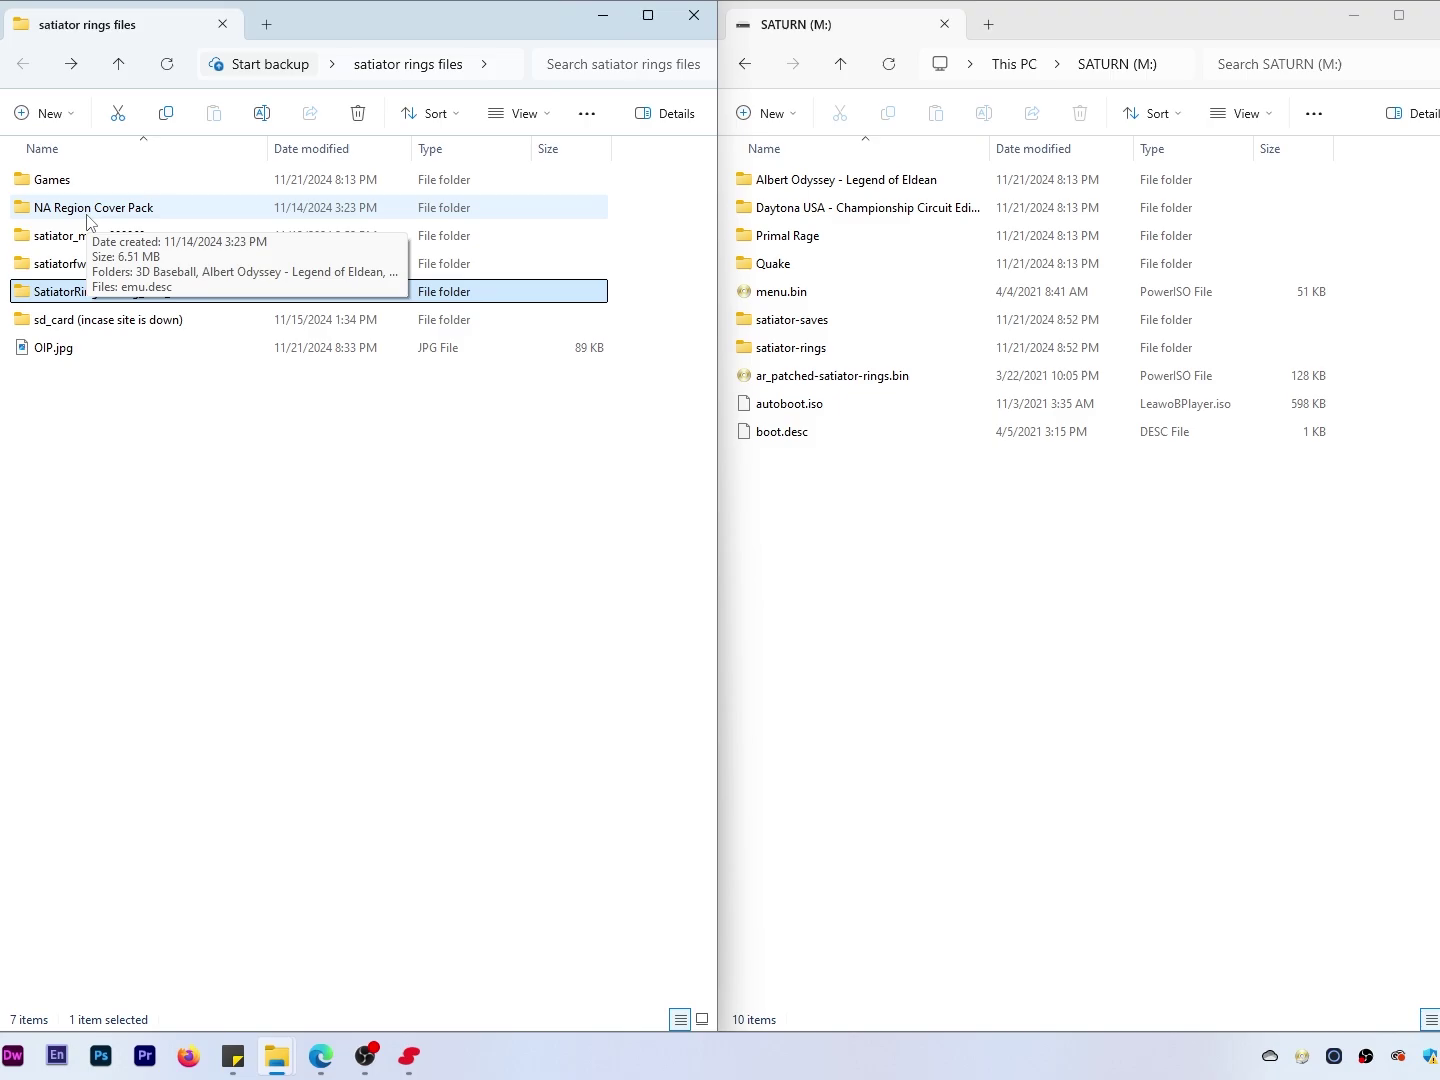
{"action": "double_click", "coordinate": [87, 220]}
{"action": "scroll", "coordinate": [150, 887], "scroll_direction": "down", "scroll_amount": 7}
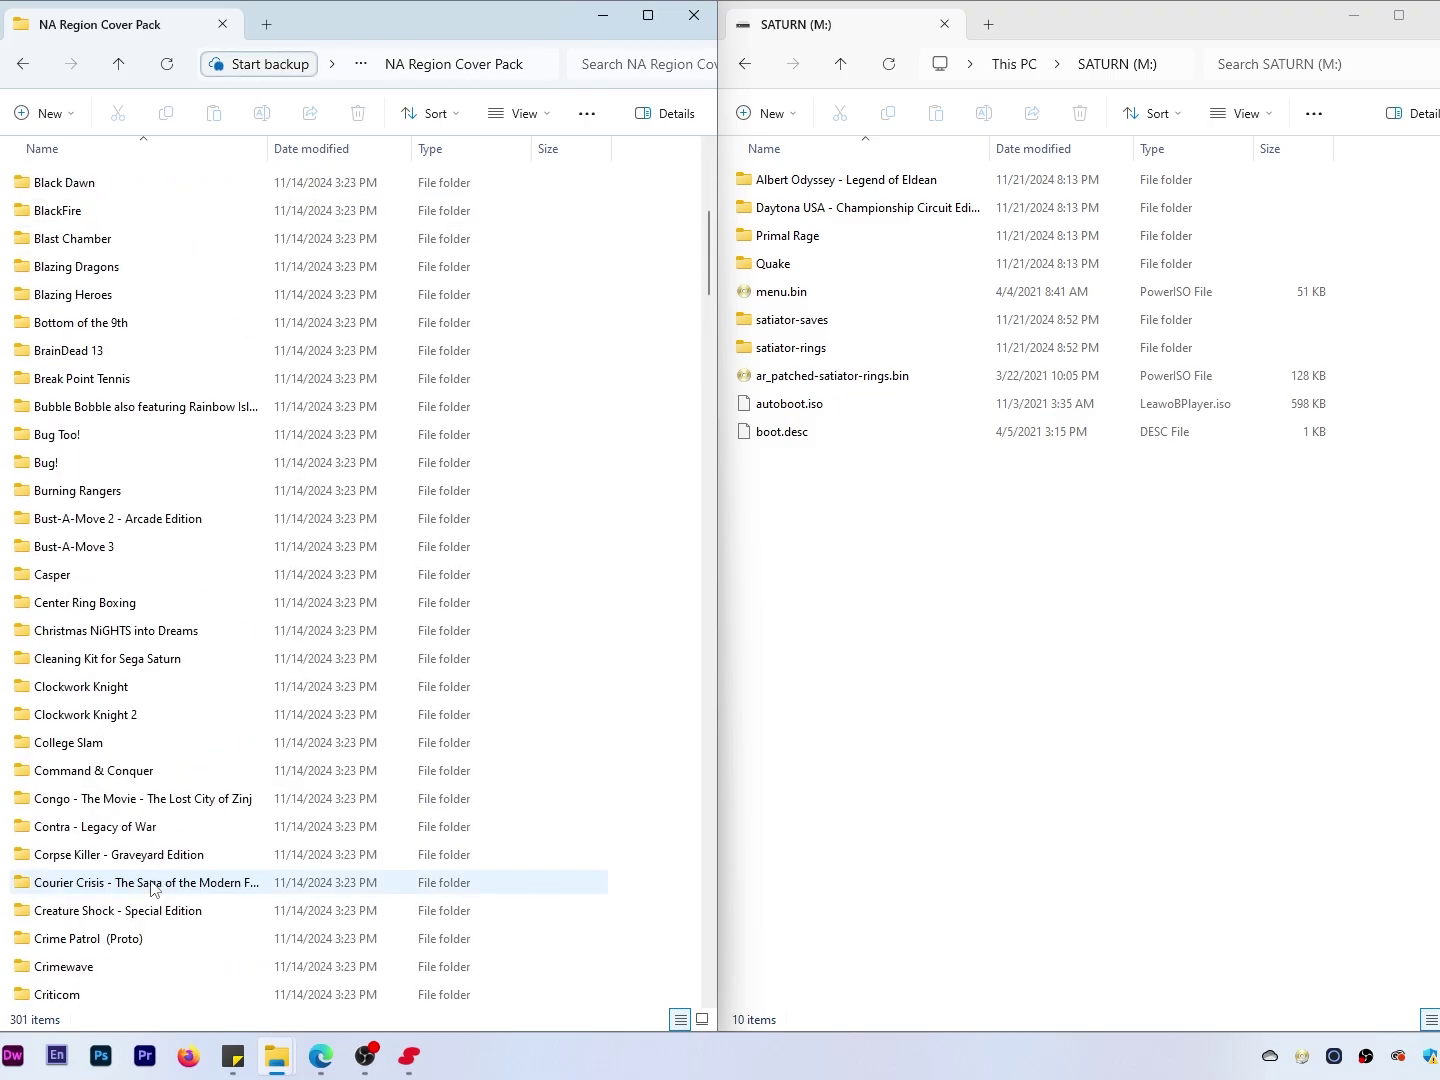
{"action": "scroll", "coordinate": [151, 886], "scroll_direction": "down", "scroll_amount": 8}
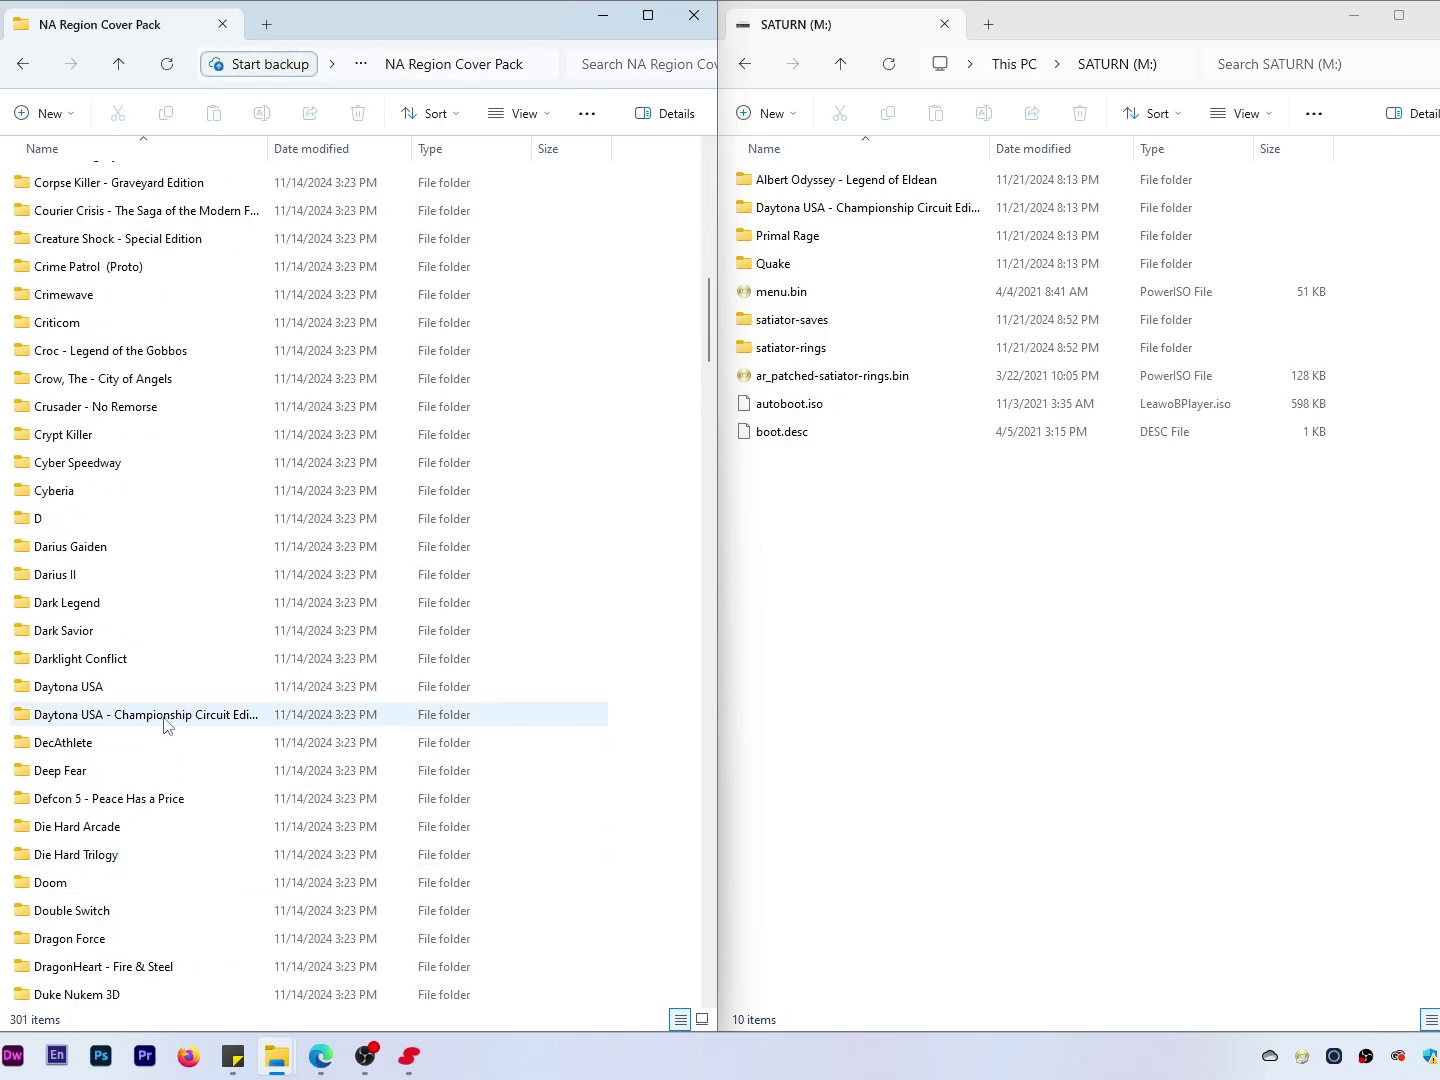
{"action": "double_click", "coordinate": [166, 715]}
{"action": "left_click", "coordinate": [57, 203]}
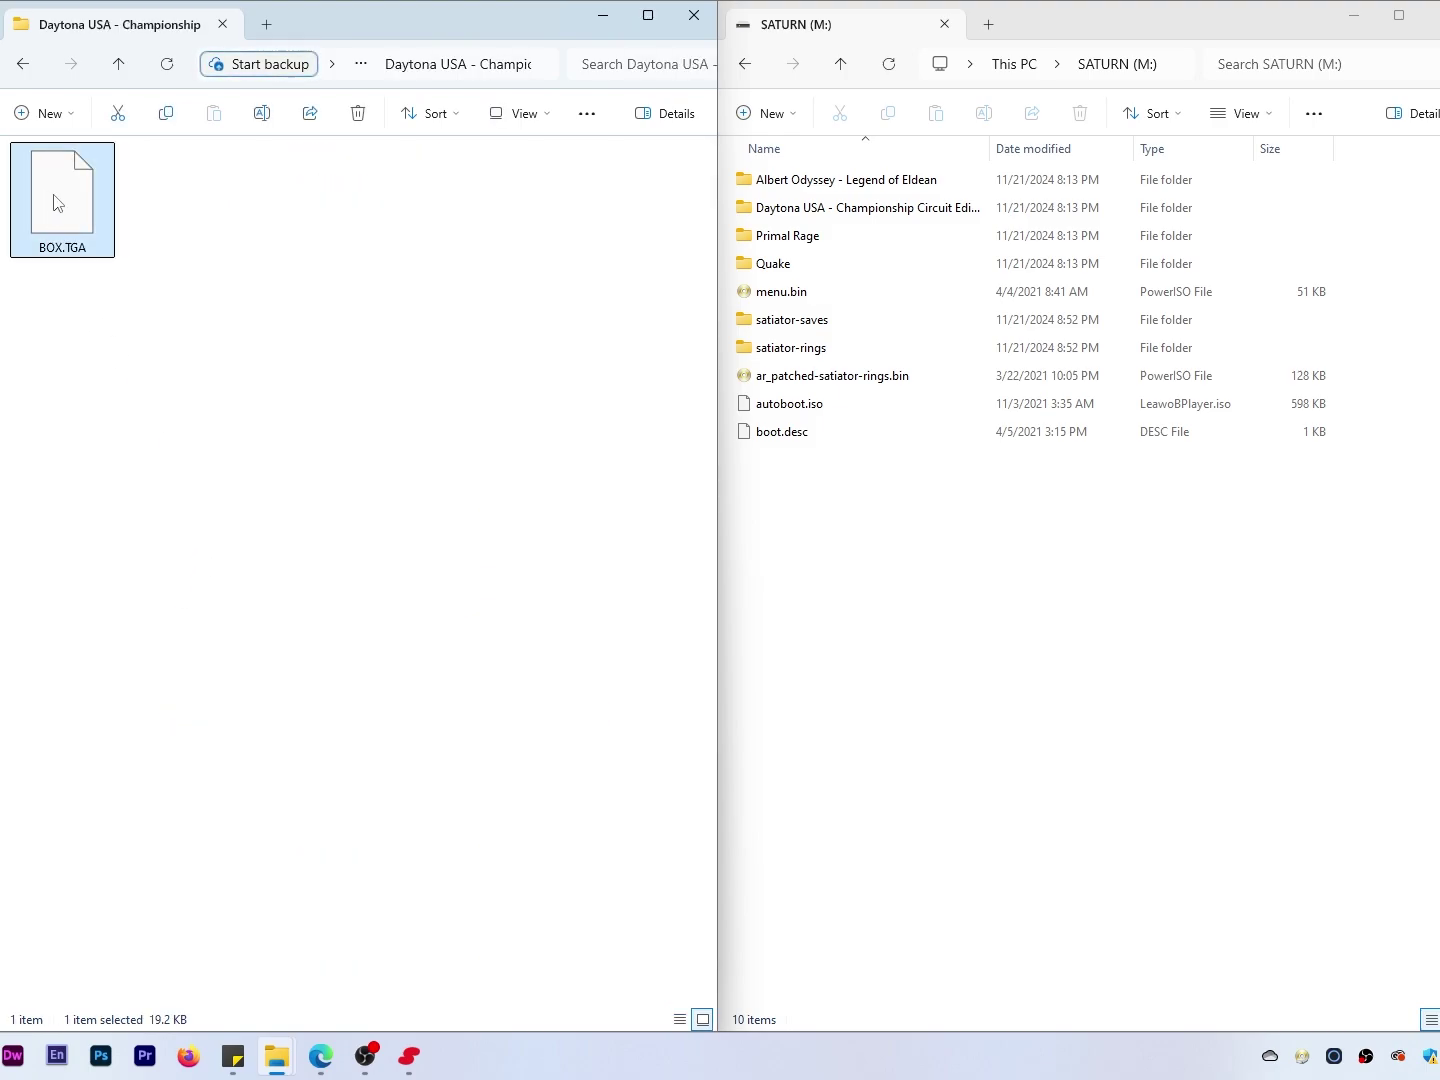
{"action": "left_click_drag", "start_coordinate": [56, 202], "coordinate": [859, 214]}
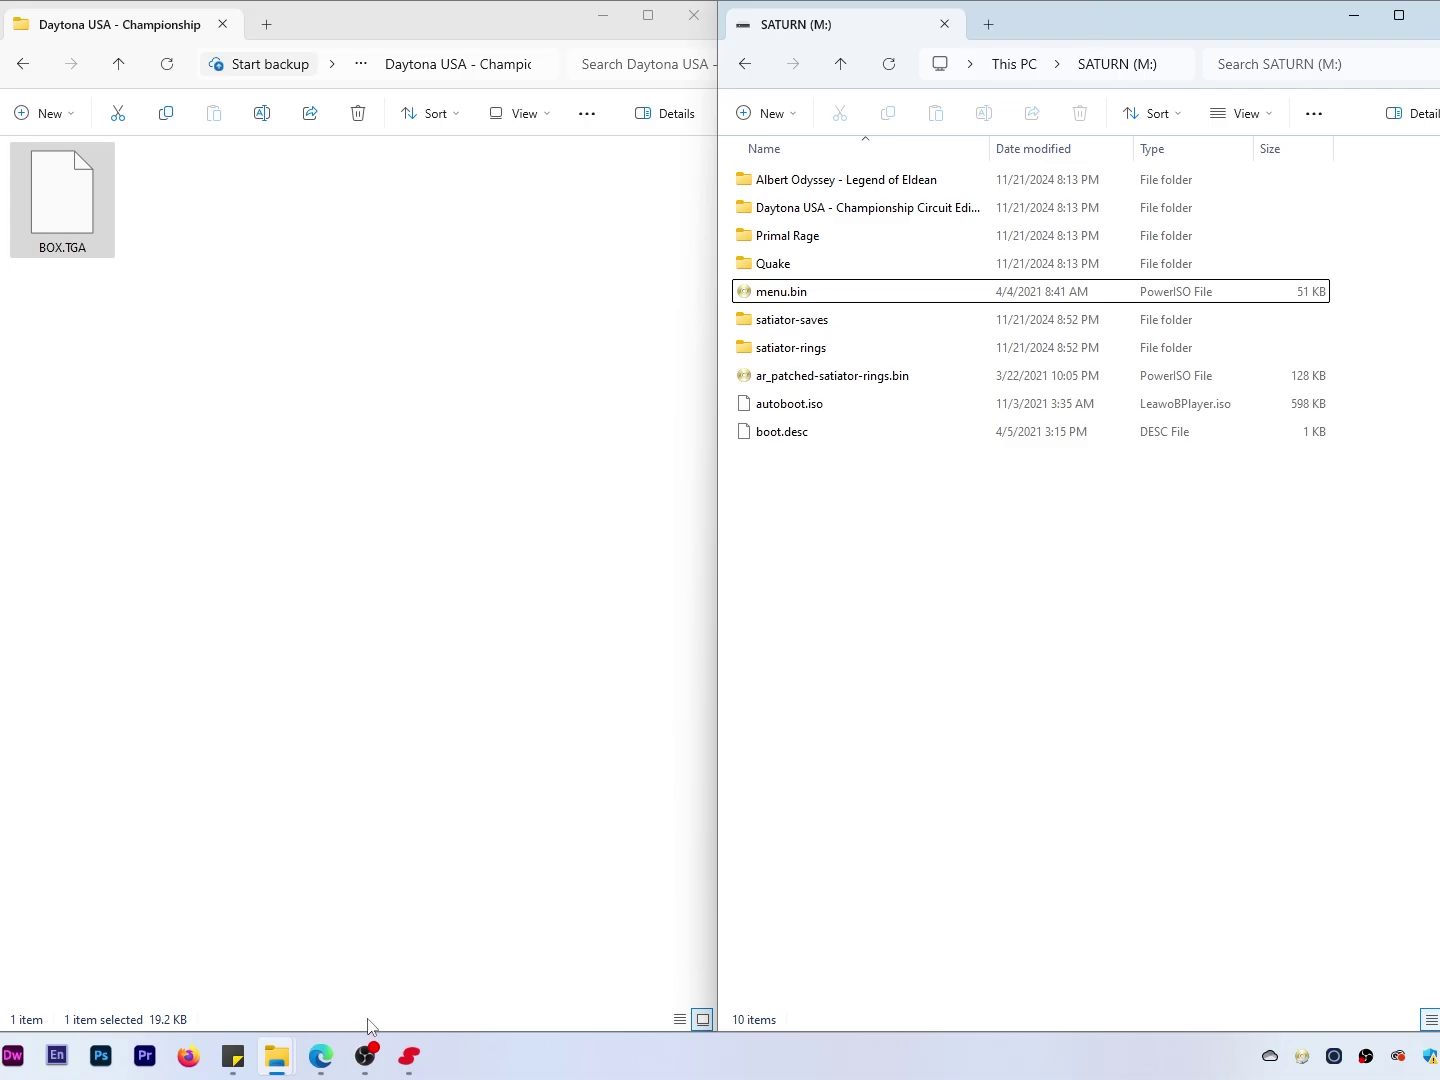
{"action": "left_click", "coordinate": [409, 1056]}
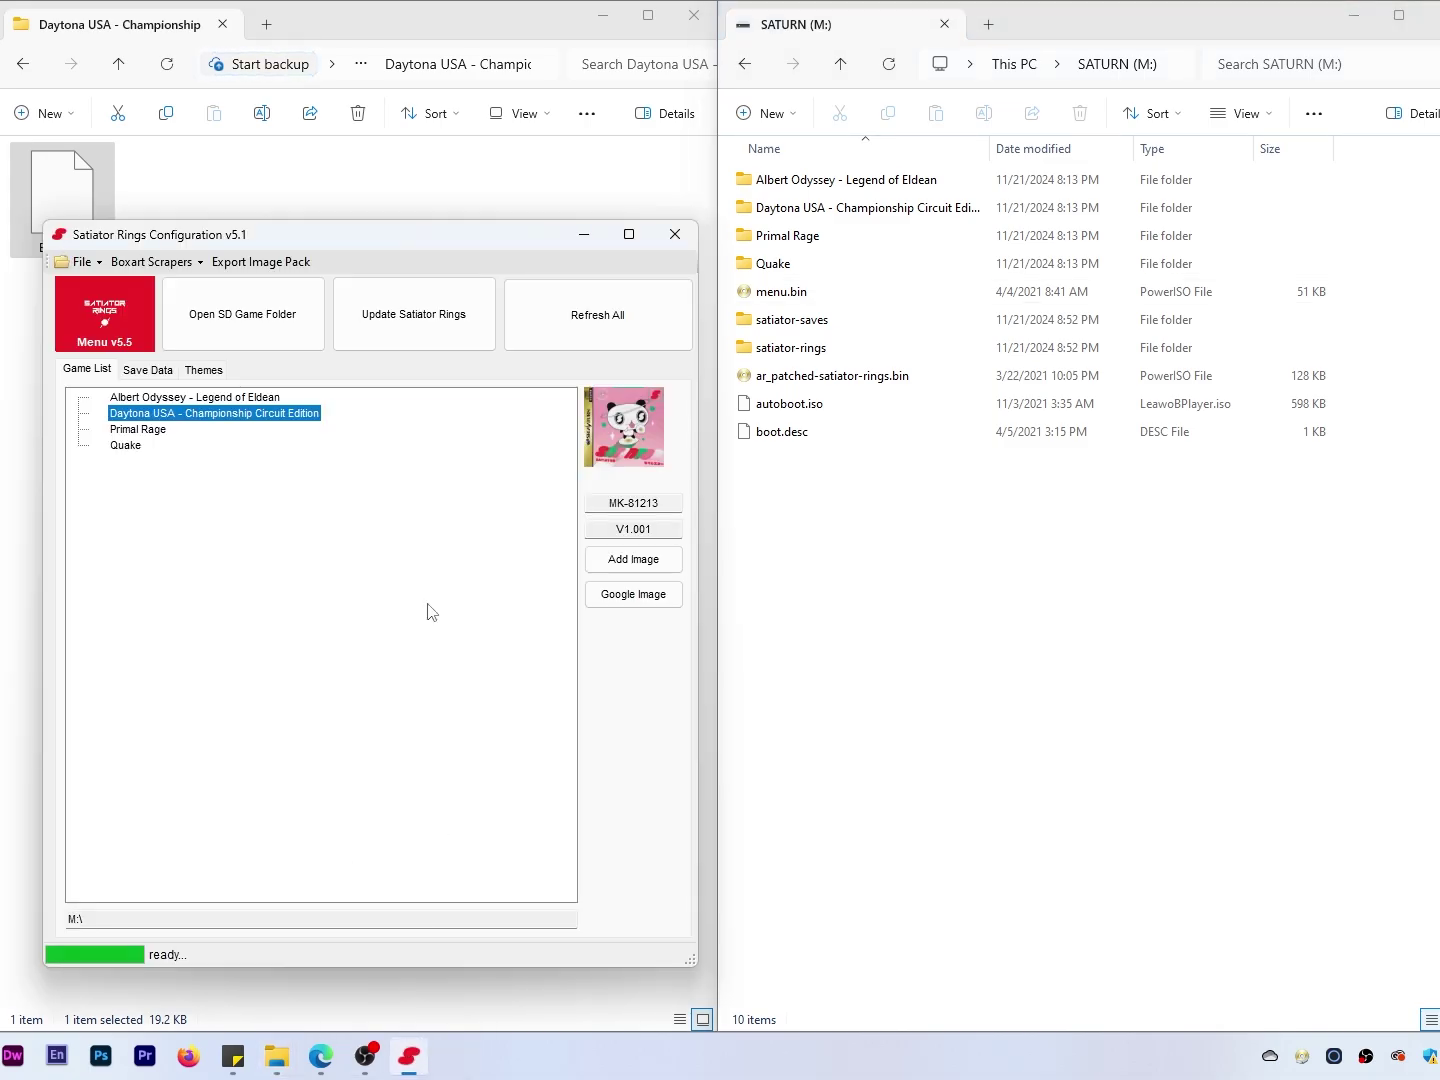
Step: Preview the Primal Rage, Albert Odyssey, Daytona USA and Quake covers, then open Themes
{"action": "left_click", "coordinate": [127, 430]}
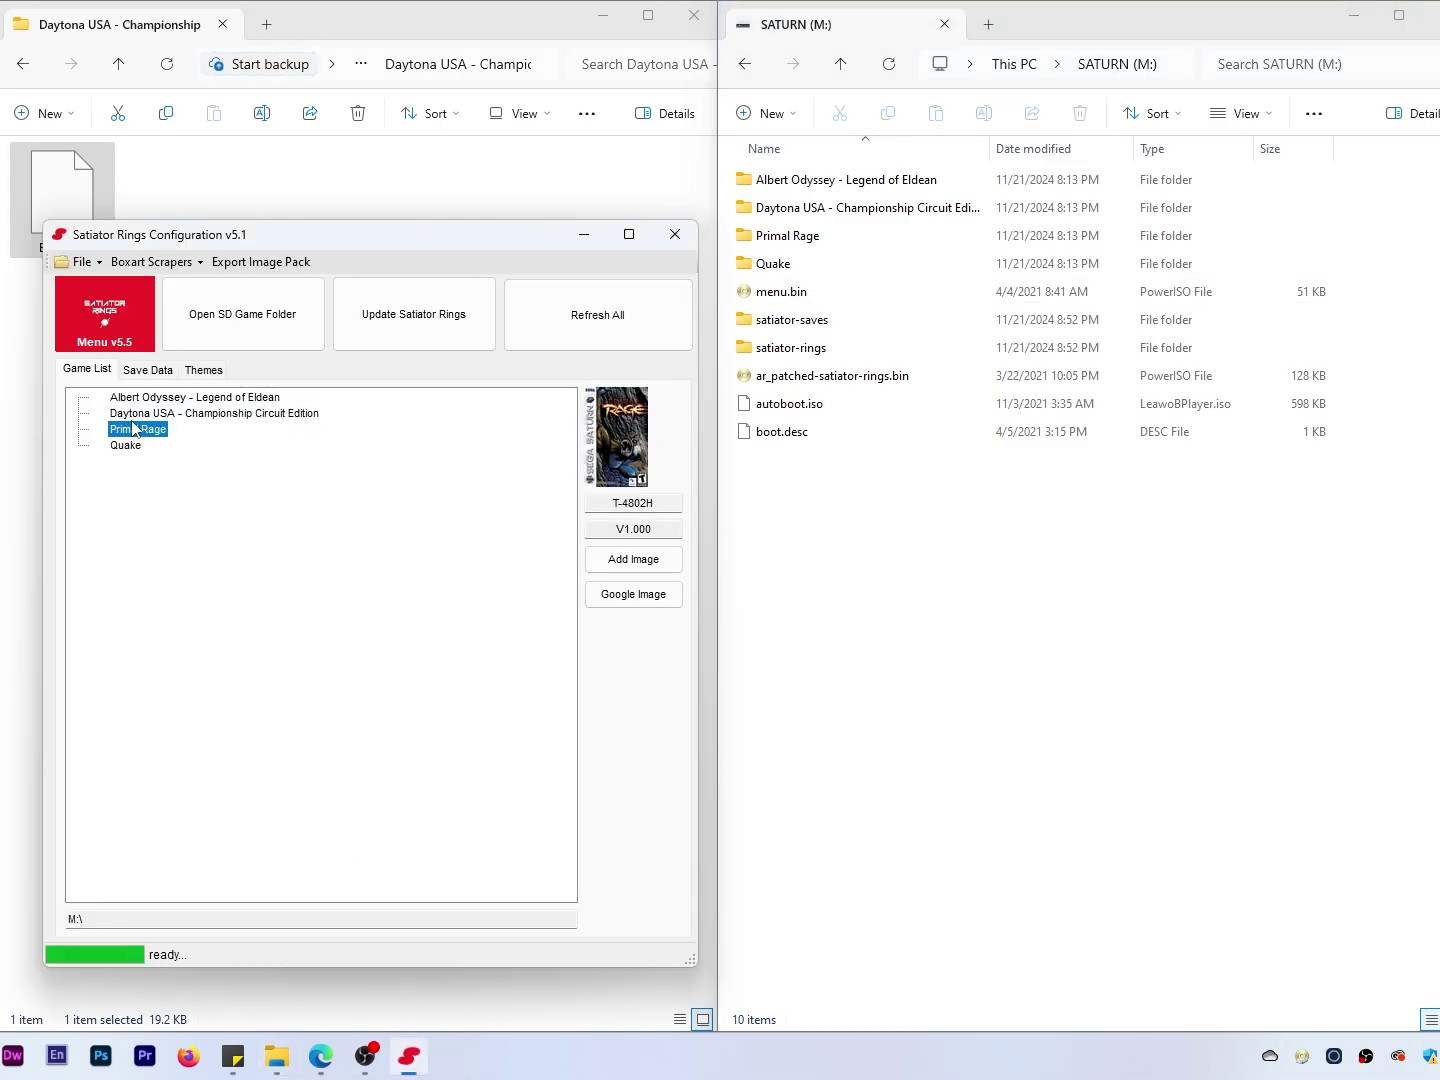
{"action": "left_click", "coordinate": [140, 414]}
{"action": "left_click", "coordinate": [150, 399]}
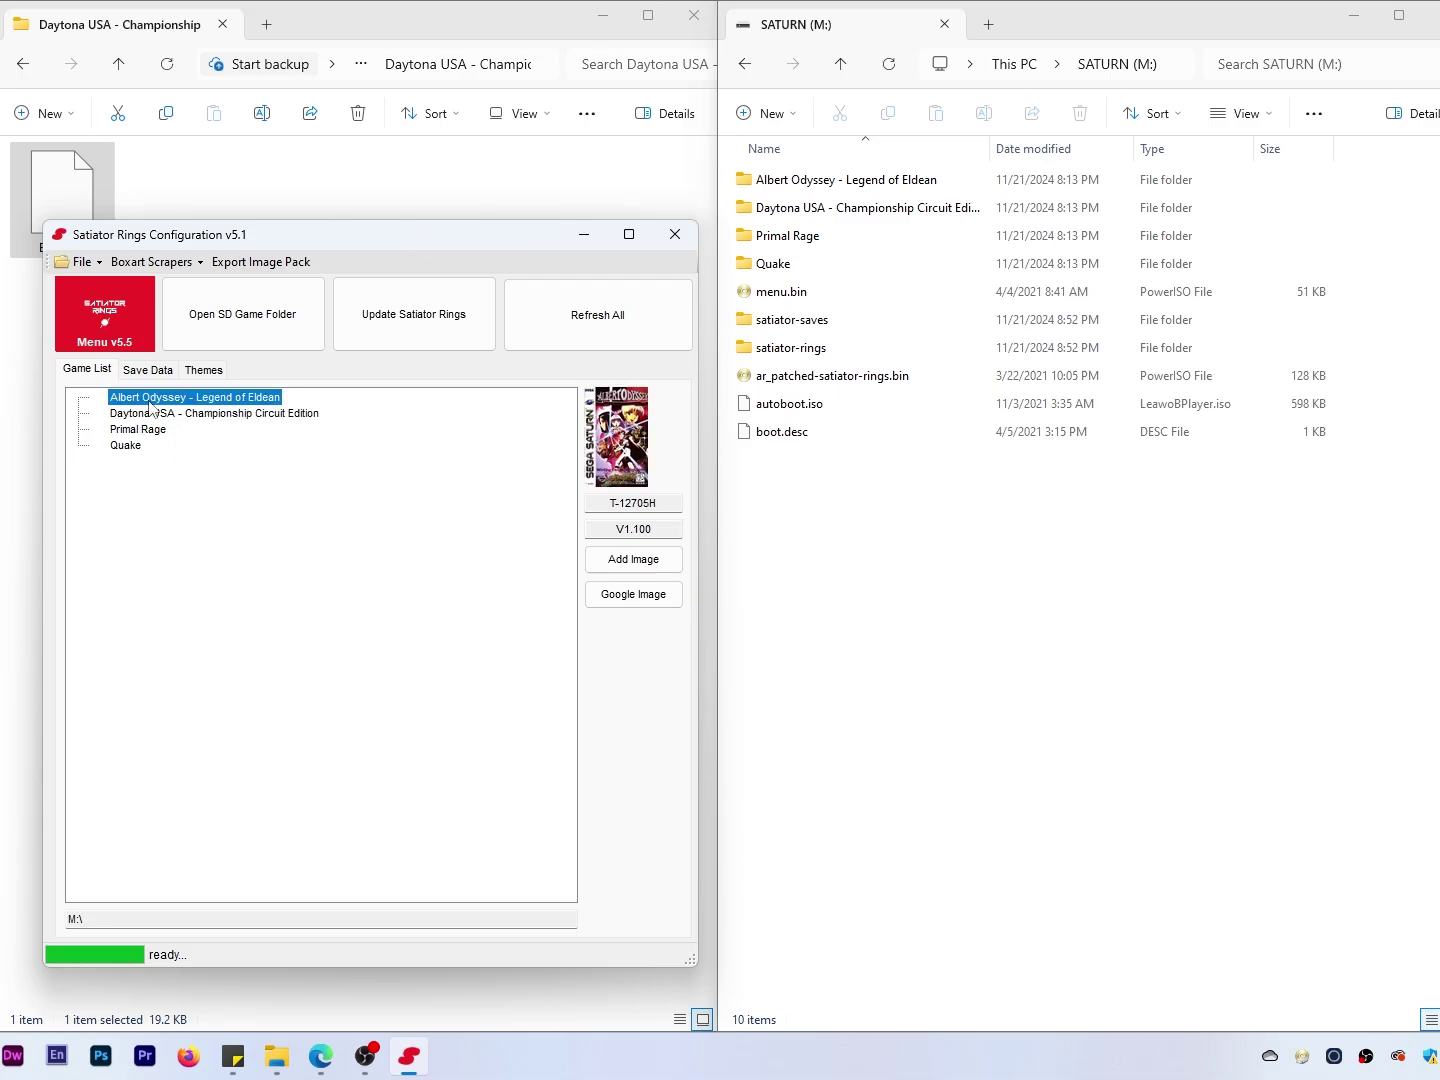
{"action": "left_click", "coordinate": [148, 417]}
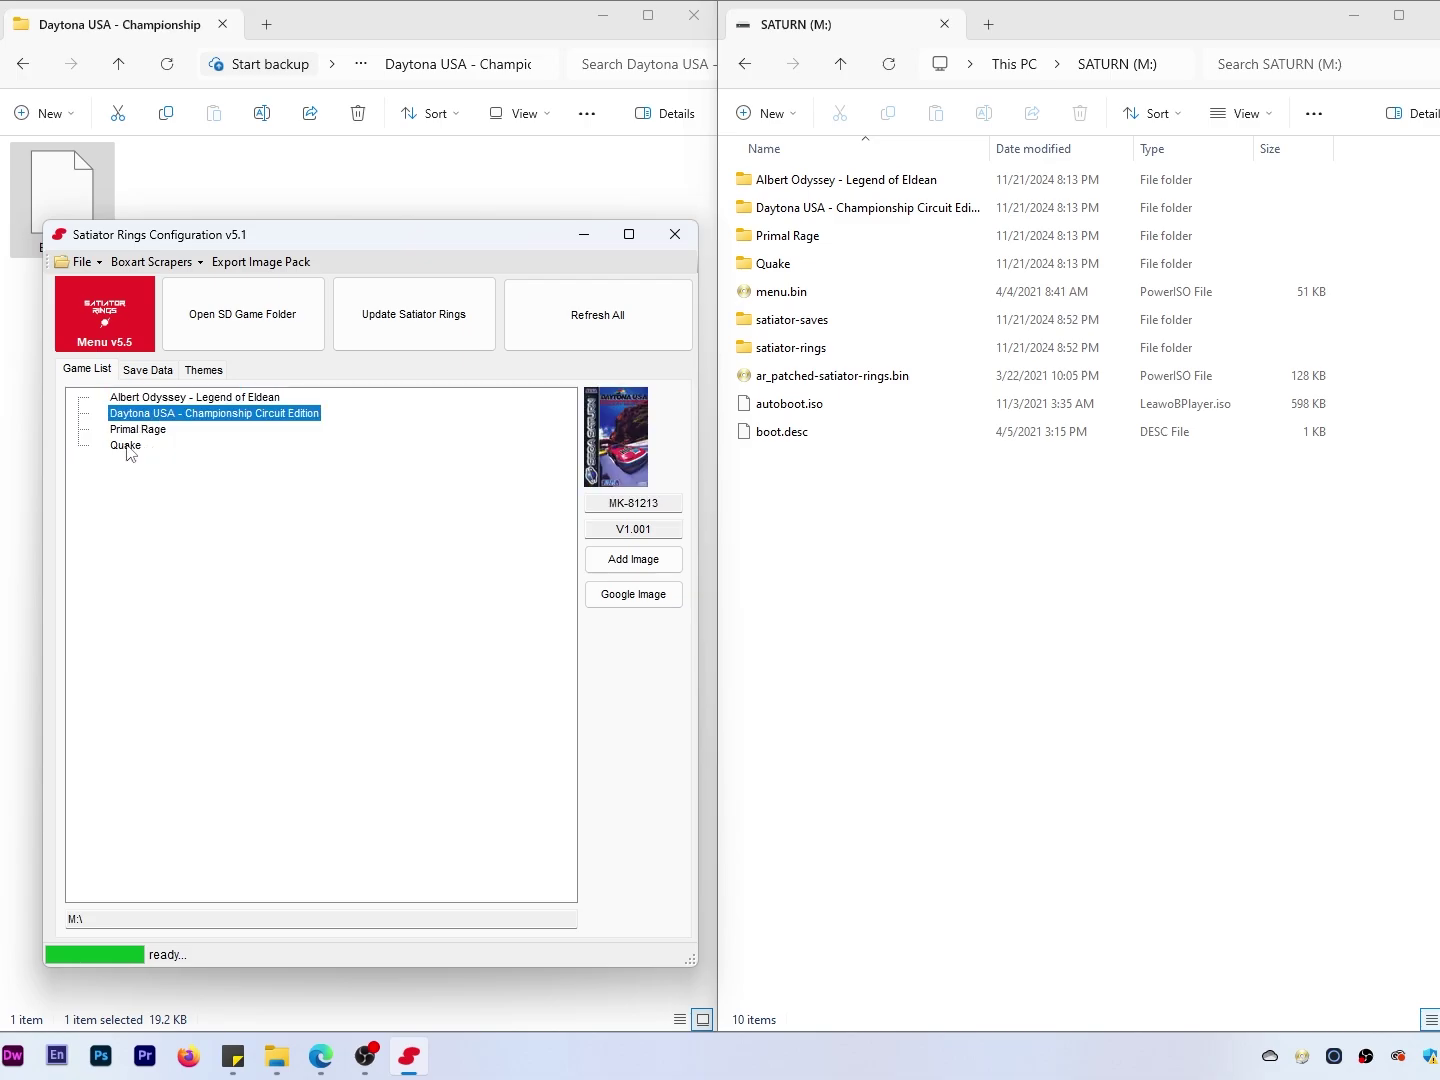
{"action": "left_click", "coordinate": [129, 446]}
{"action": "left_click", "coordinate": [137, 431]}
{"action": "left_click", "coordinate": [146, 415]}
{"action": "left_click", "coordinate": [148, 400]}
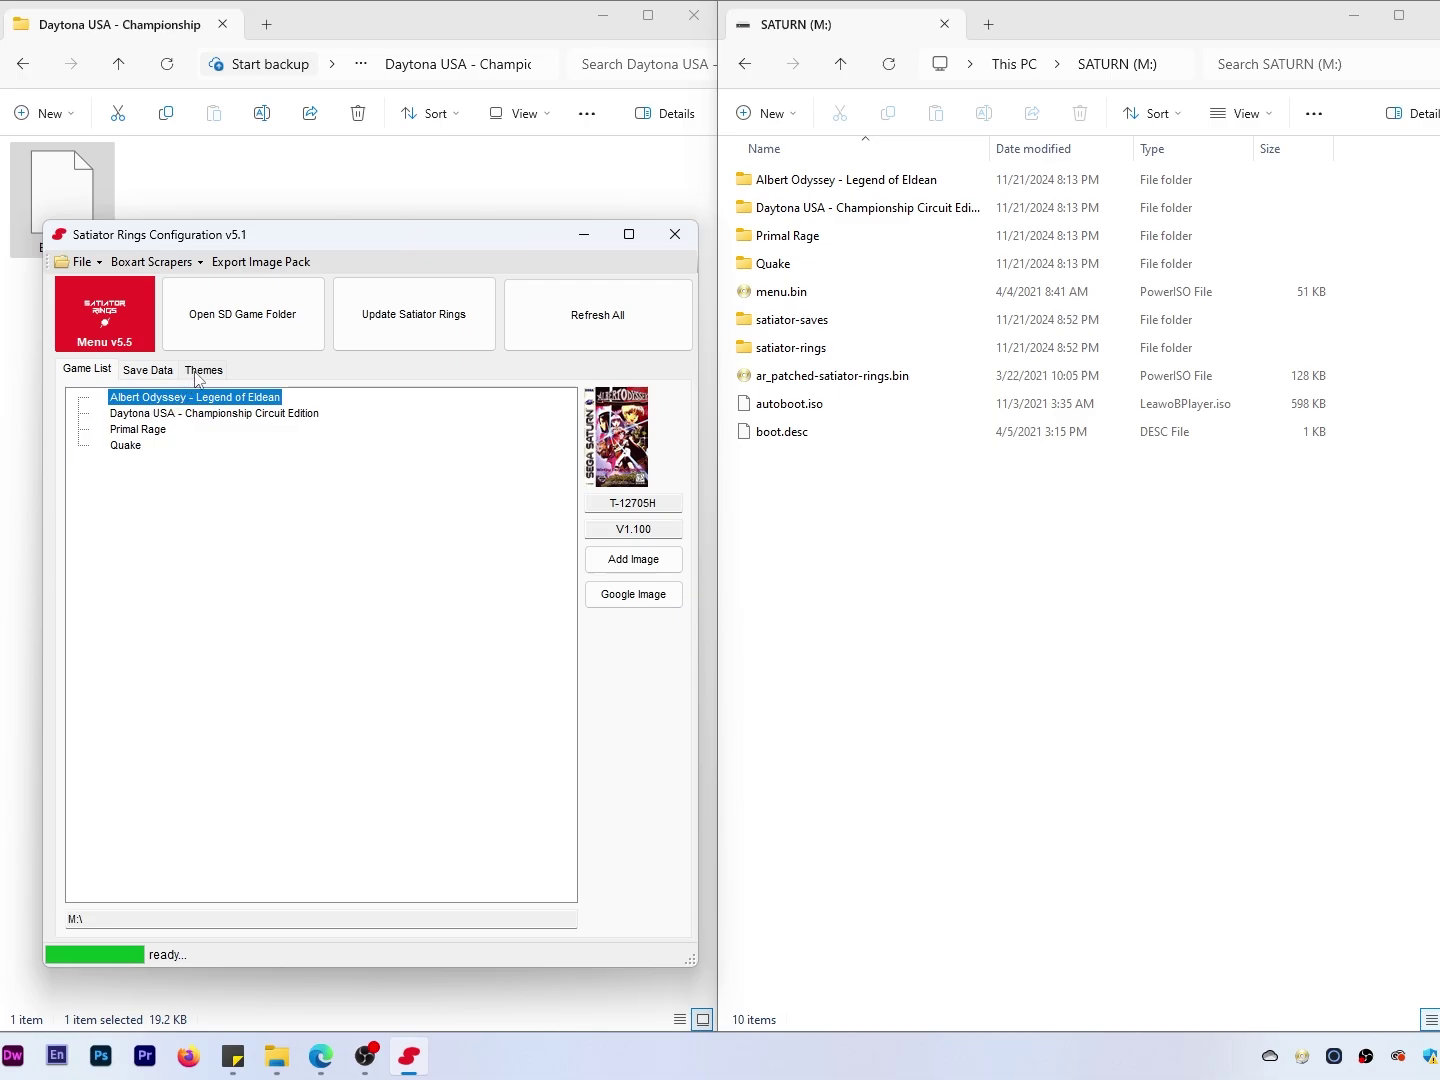
{"action": "left_click", "coordinate": [200, 372]}
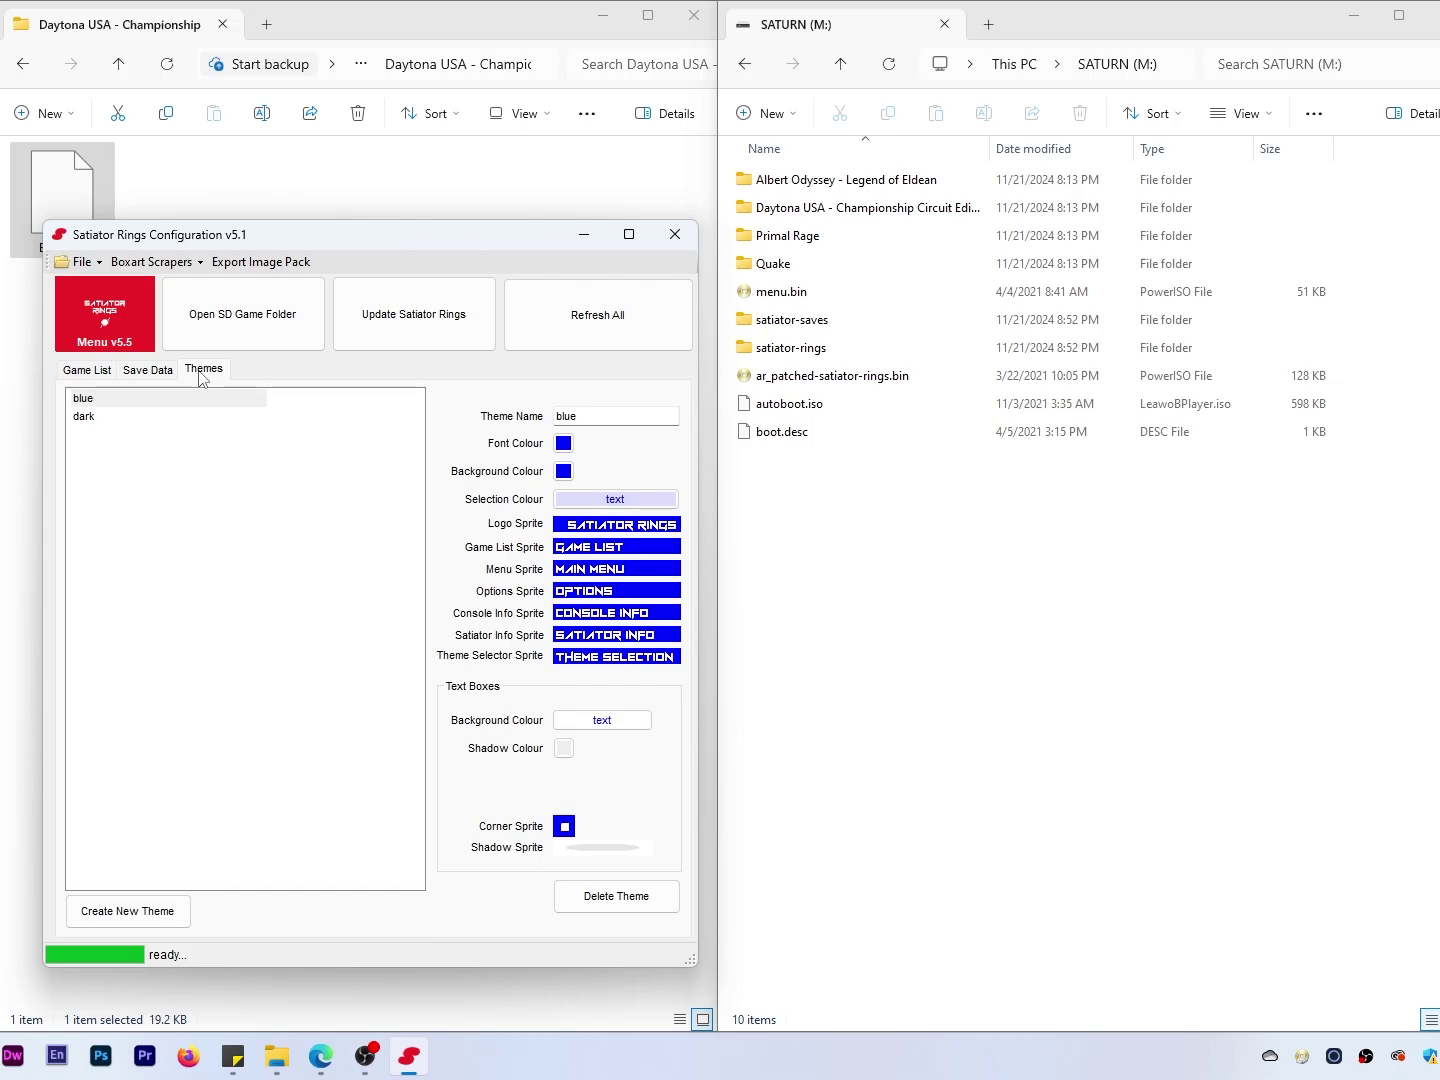
Step: Create a new theme and rename it green
{"action": "left_click", "coordinate": [124, 910]}
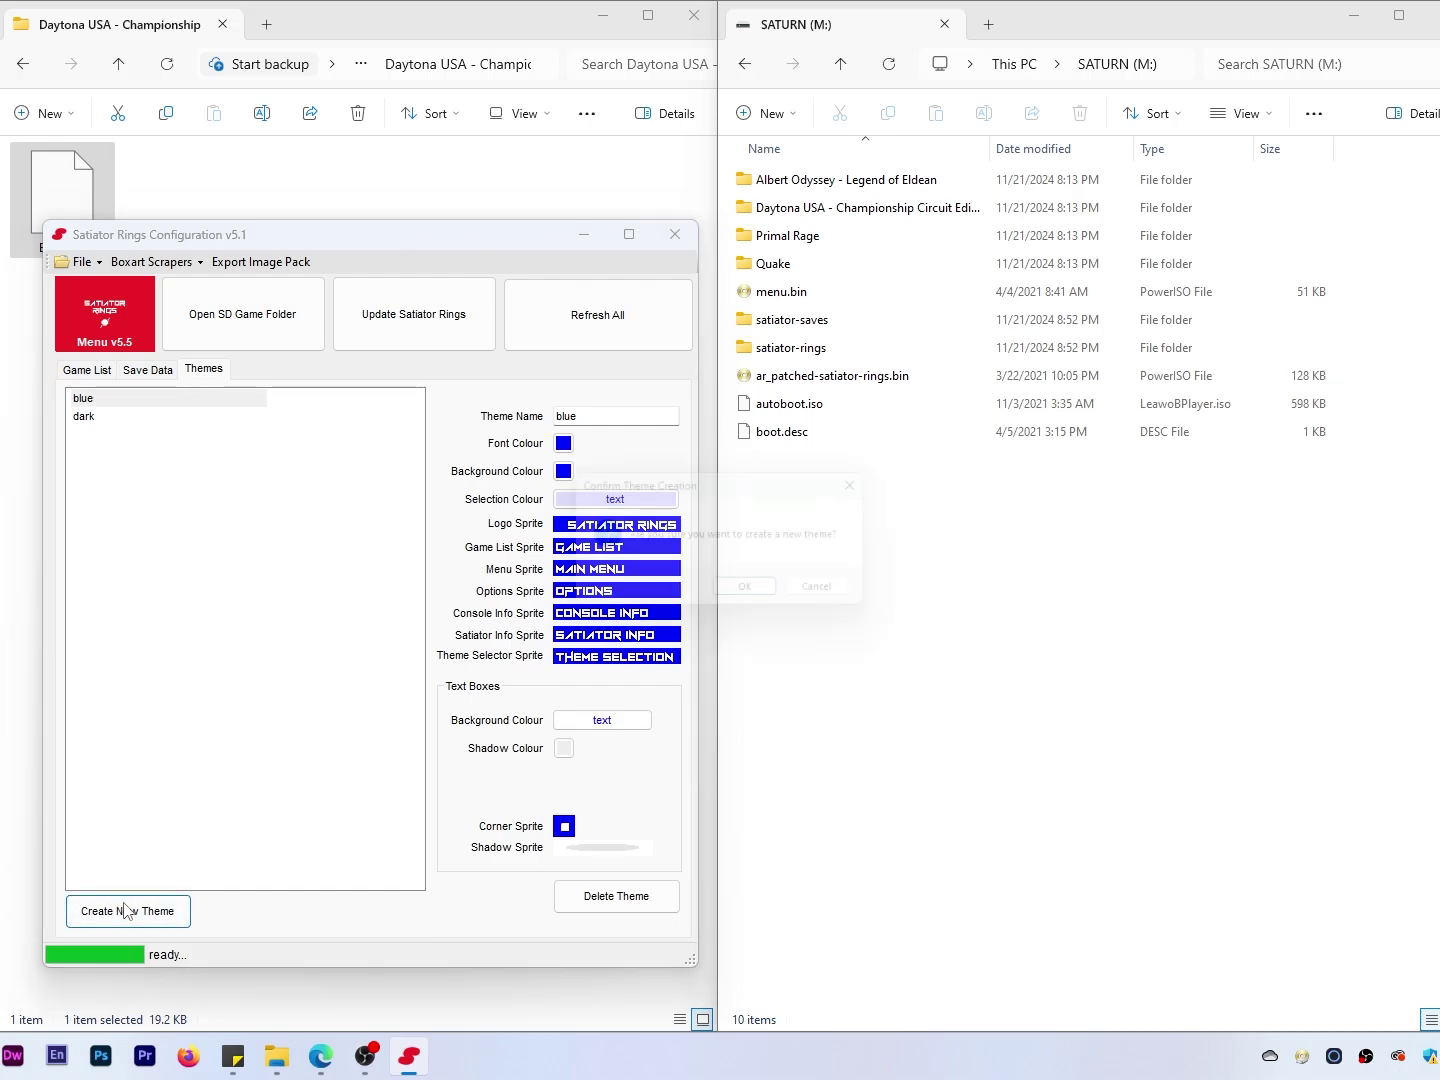
{"action": "left_click", "coordinate": [724, 602]}
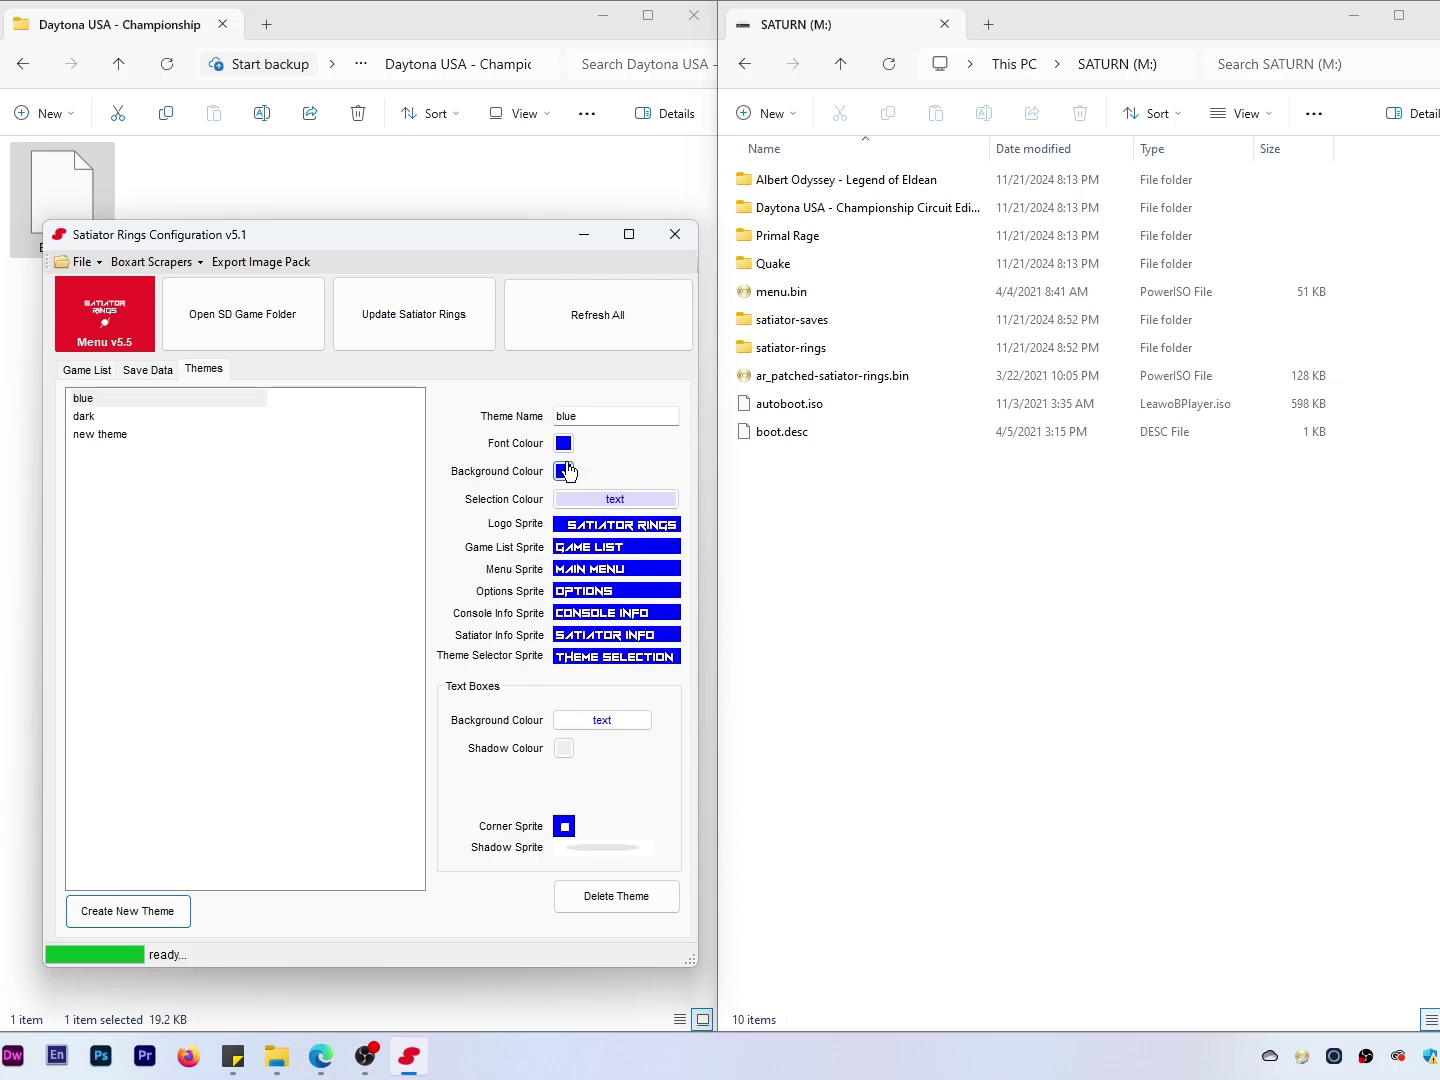
{"action": "left_click", "coordinate": [92, 438]}
{"action": "left_click", "coordinate": [617, 419]}
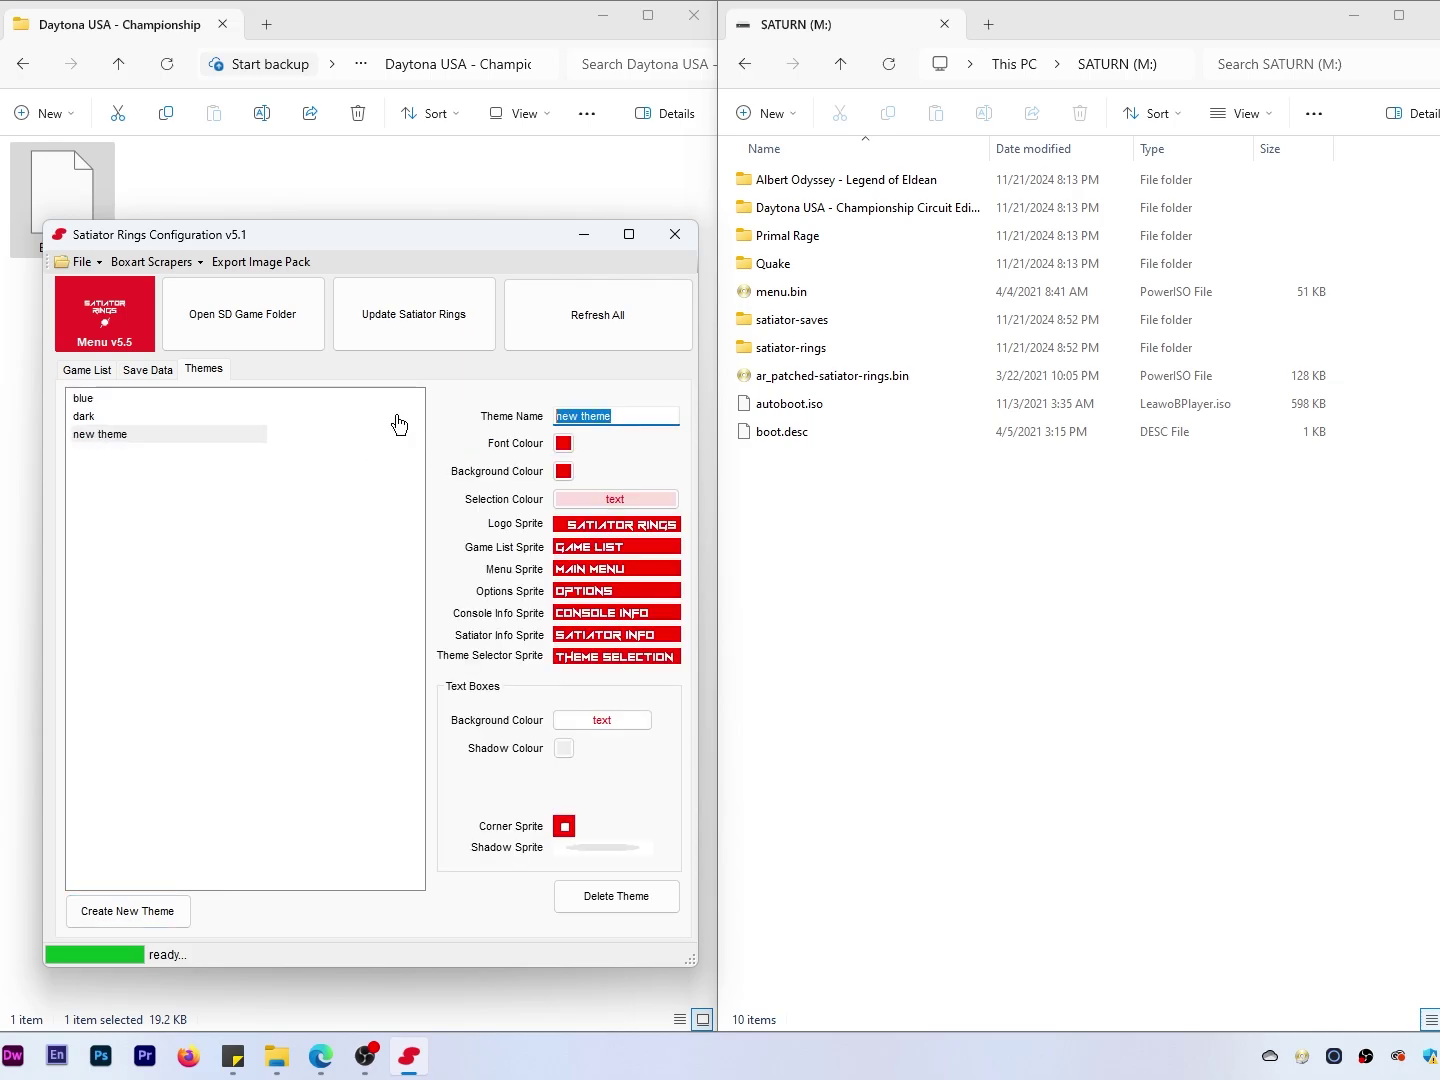
{"action": "type", "text": "green"}
Step: Set the green theme's font colour to black and background to a darker green
{"action": "left_click", "coordinate": [562, 443]}
{"action": "left_click_drag", "start_coordinate": [934, 364], "coordinate": [932, 451]}
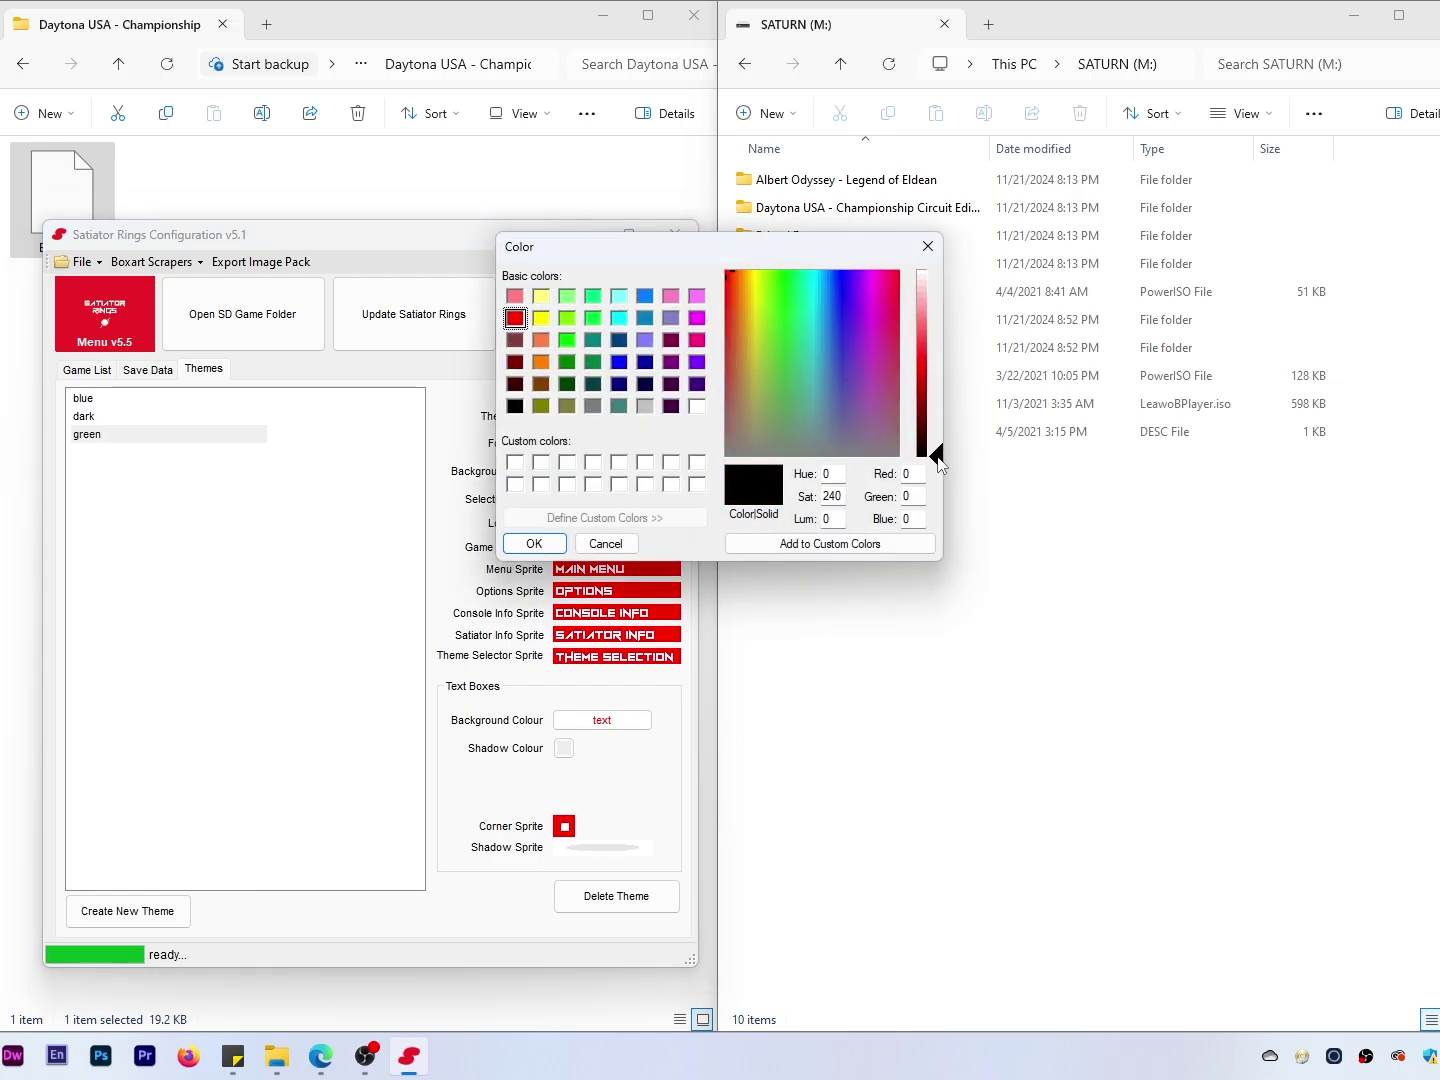
{"action": "left_click", "coordinate": [527, 541]}
{"action": "left_click", "coordinate": [562, 472]}
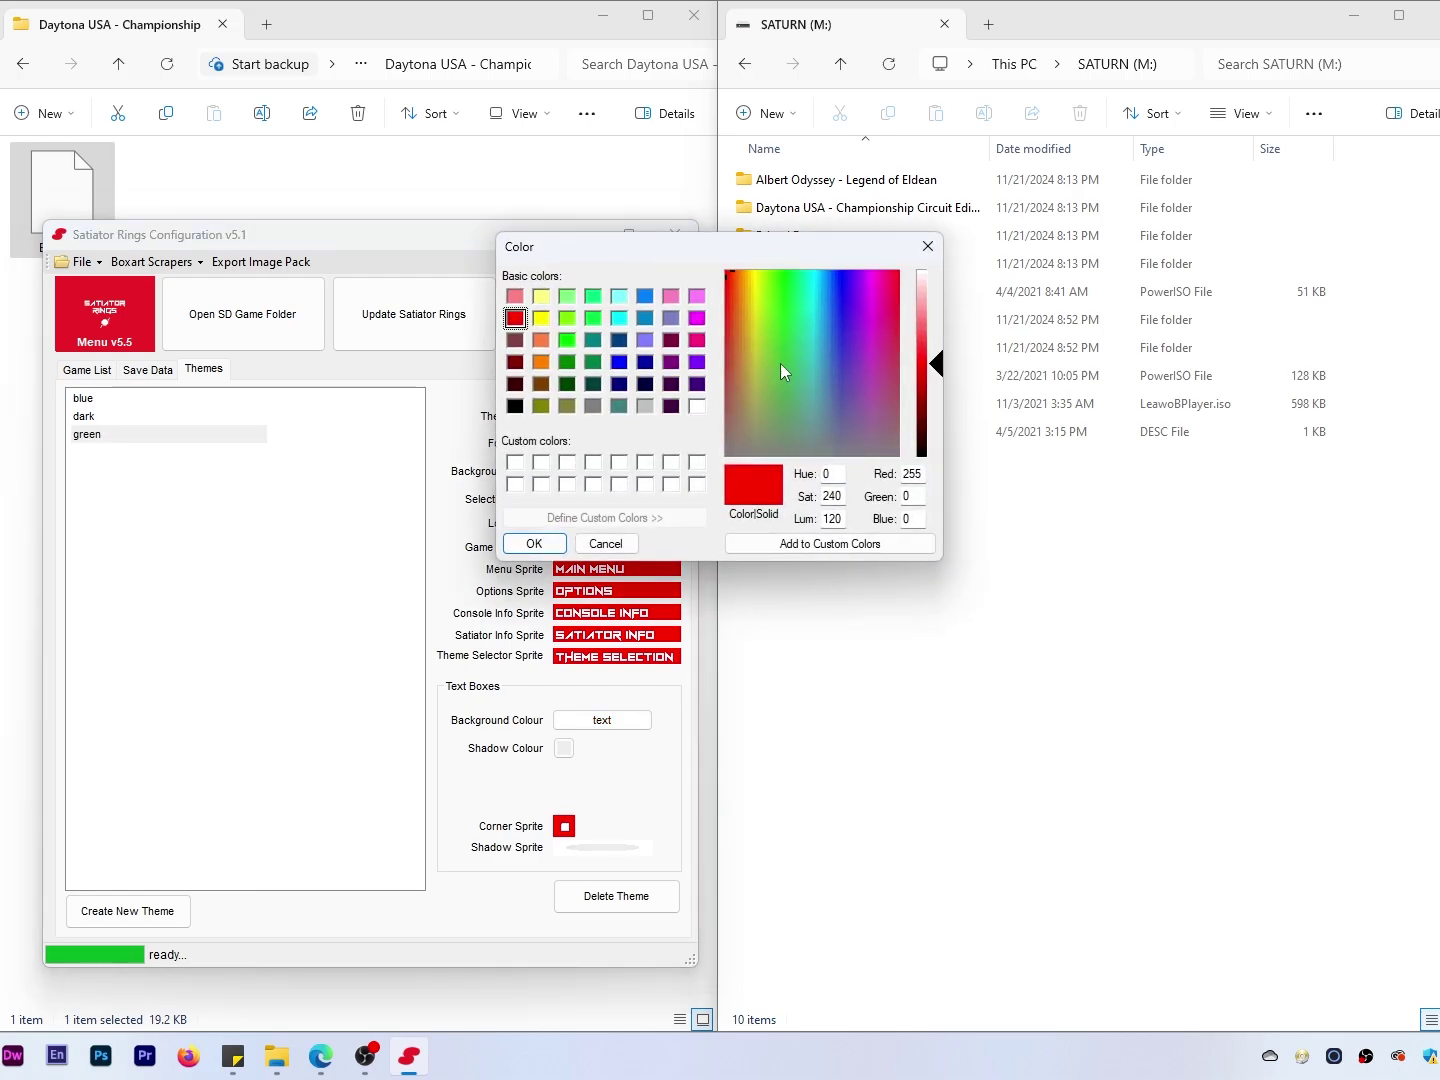
{"action": "left_click", "coordinate": [789, 324]}
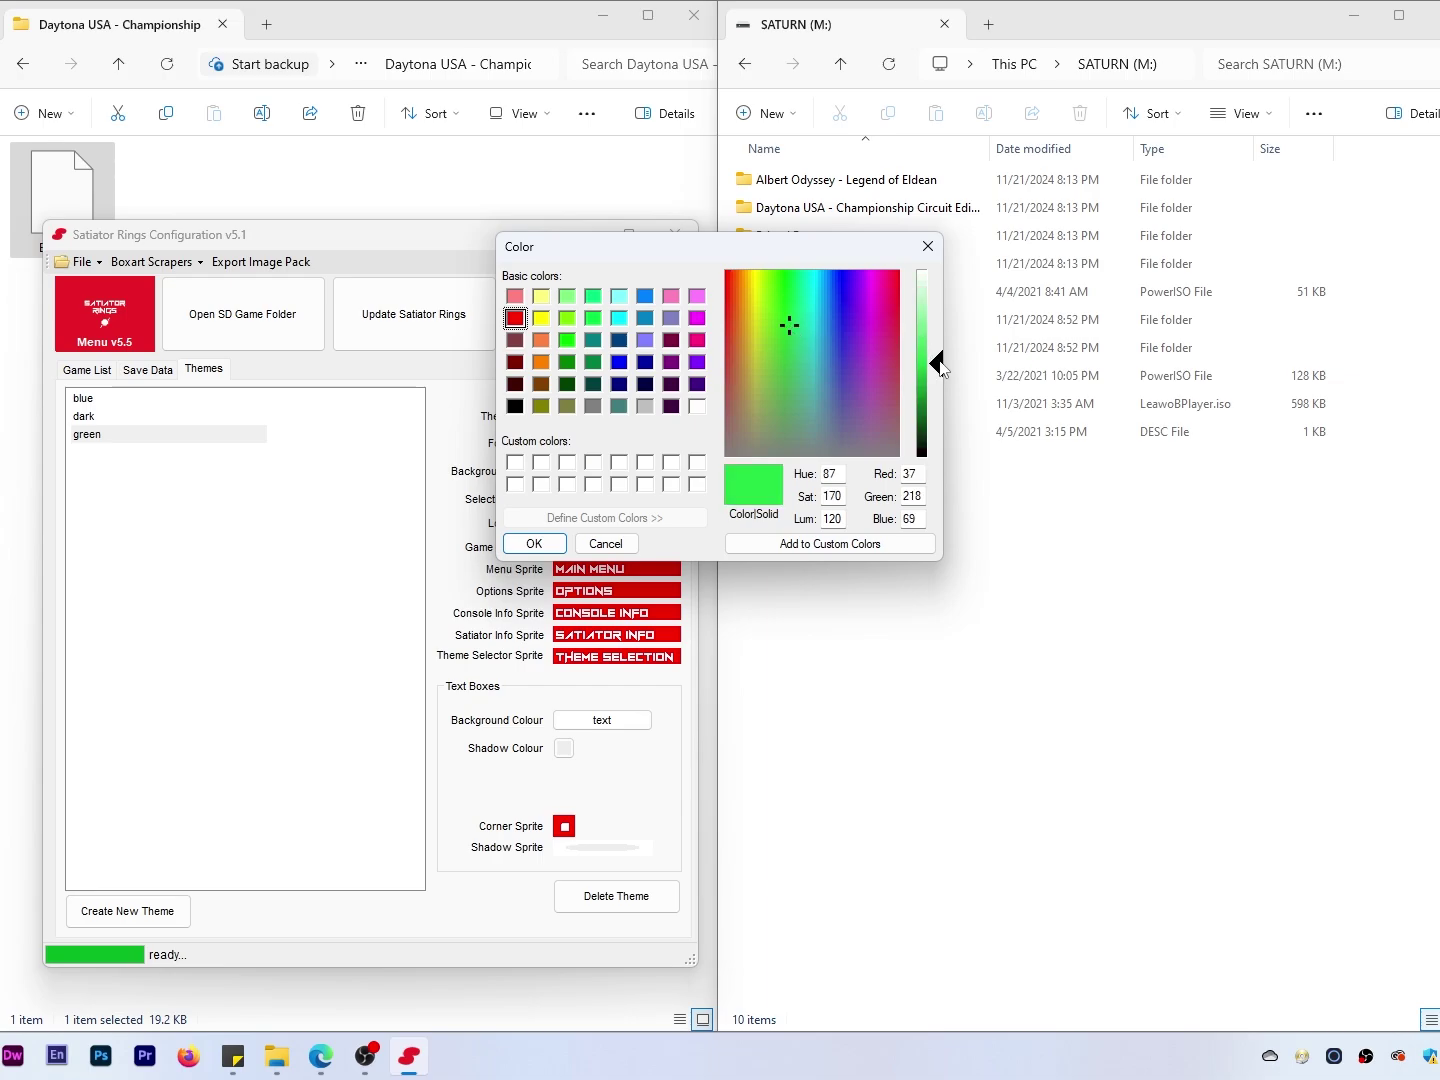
{"action": "left_click_drag", "start_coordinate": [940, 364], "coordinate": [936, 380]}
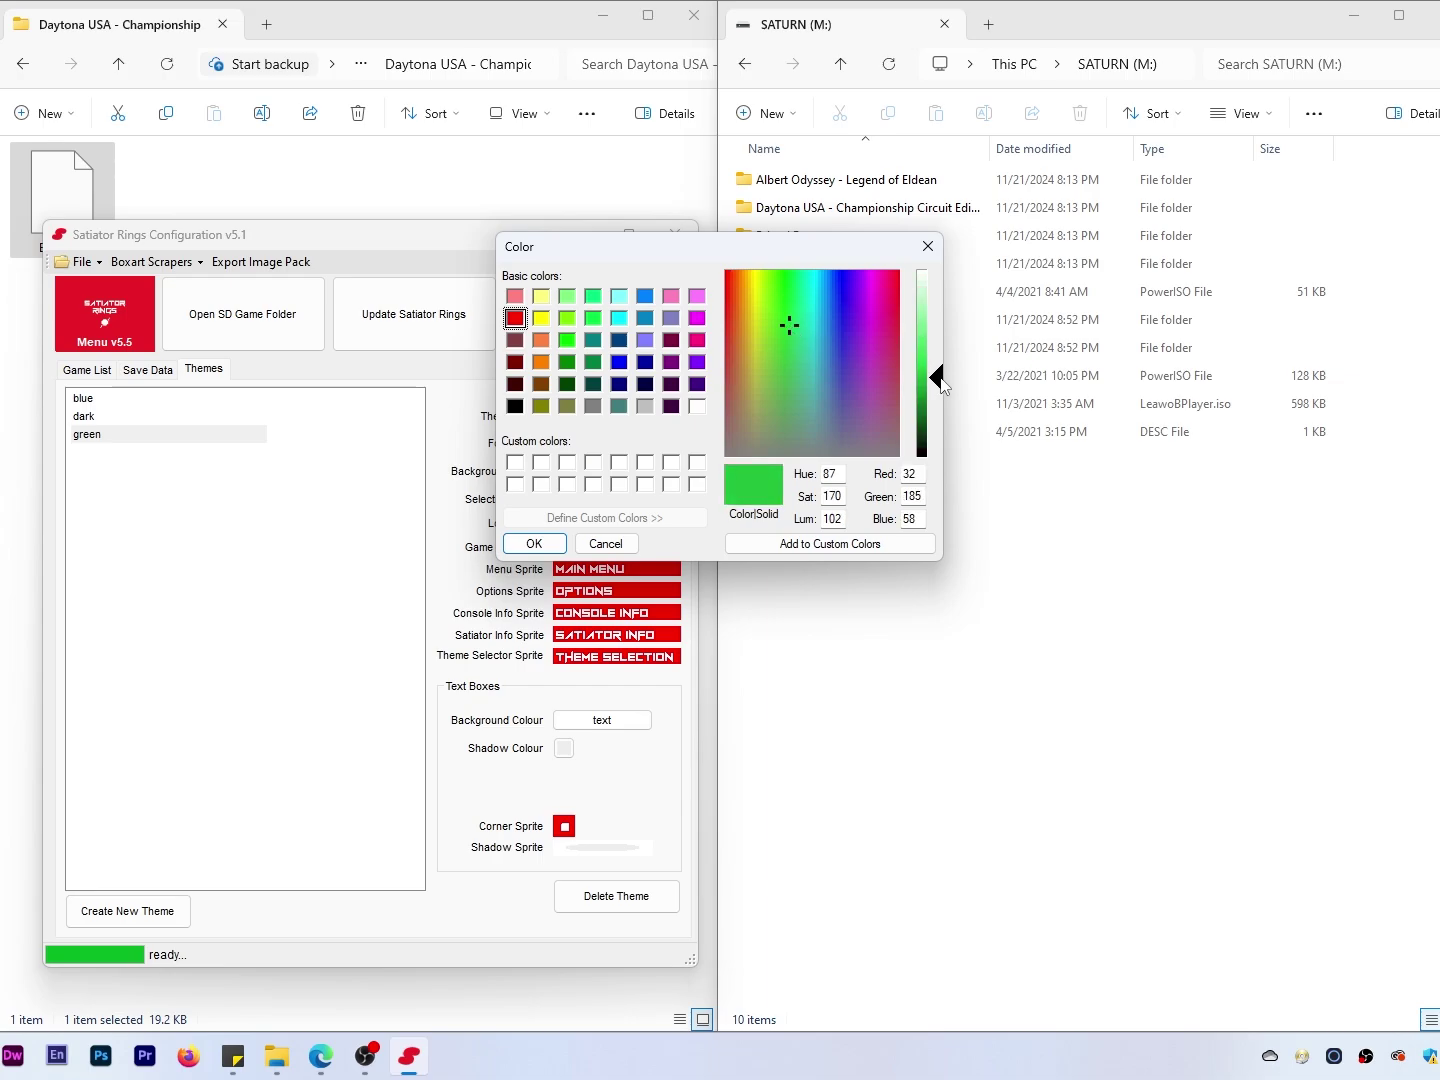
{"action": "left_click", "coordinate": [547, 546]}
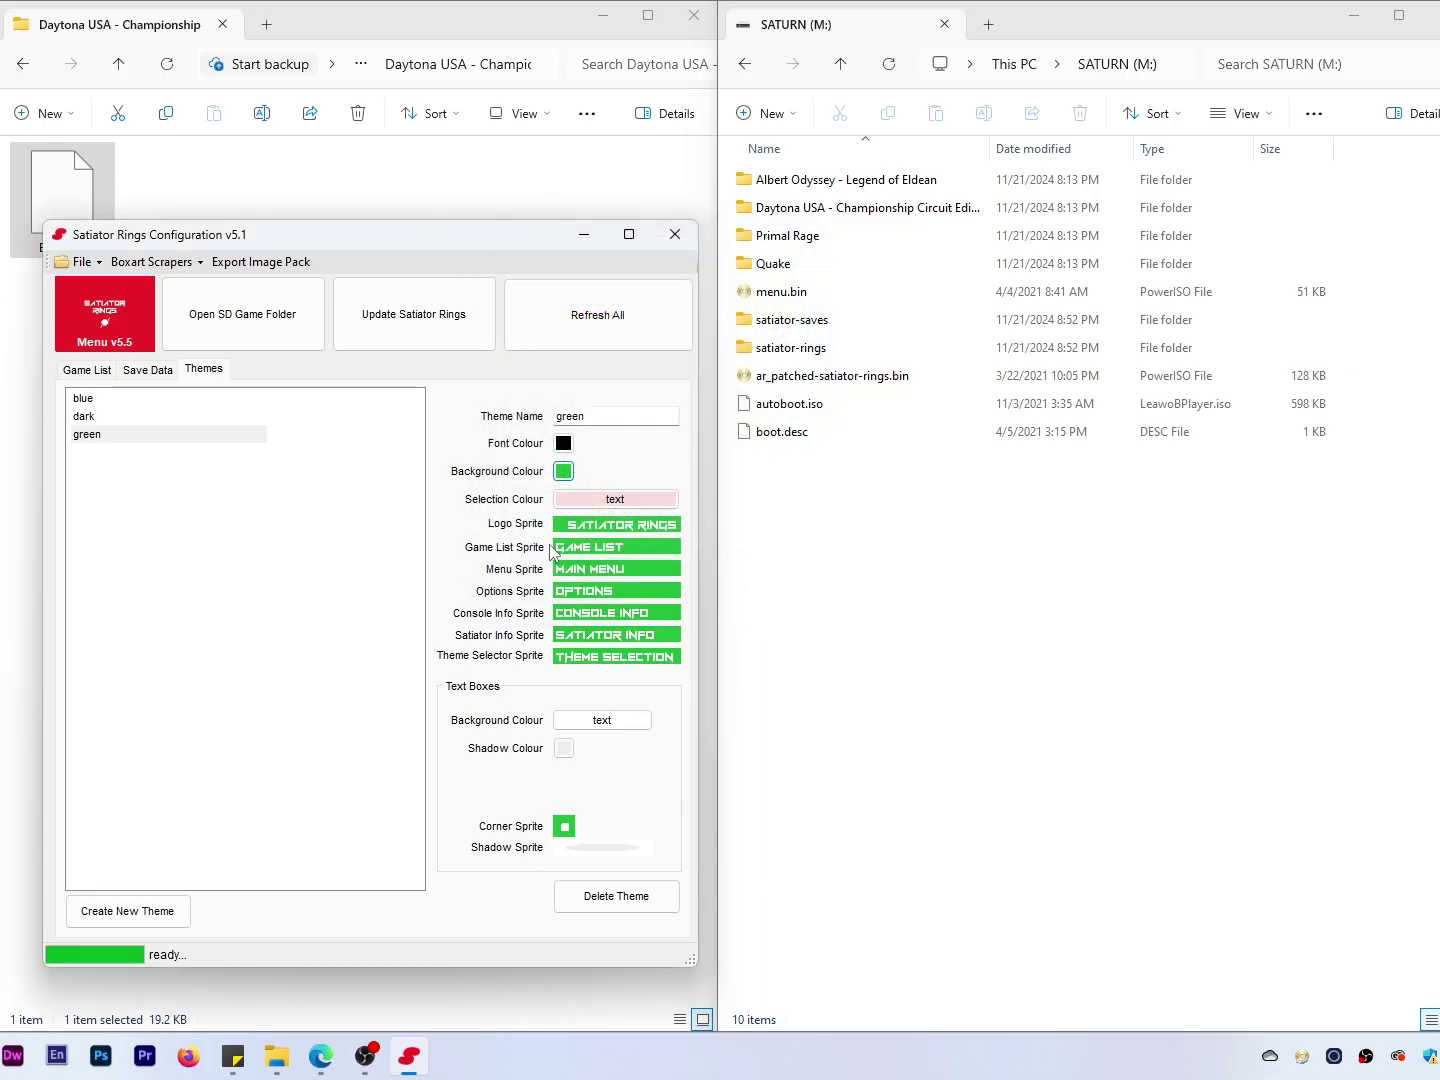
Step: Set the selection colour to pale green and select the green theme
{"action": "left_click", "coordinate": [619, 499]}
{"action": "left_click", "coordinate": [793, 336]}
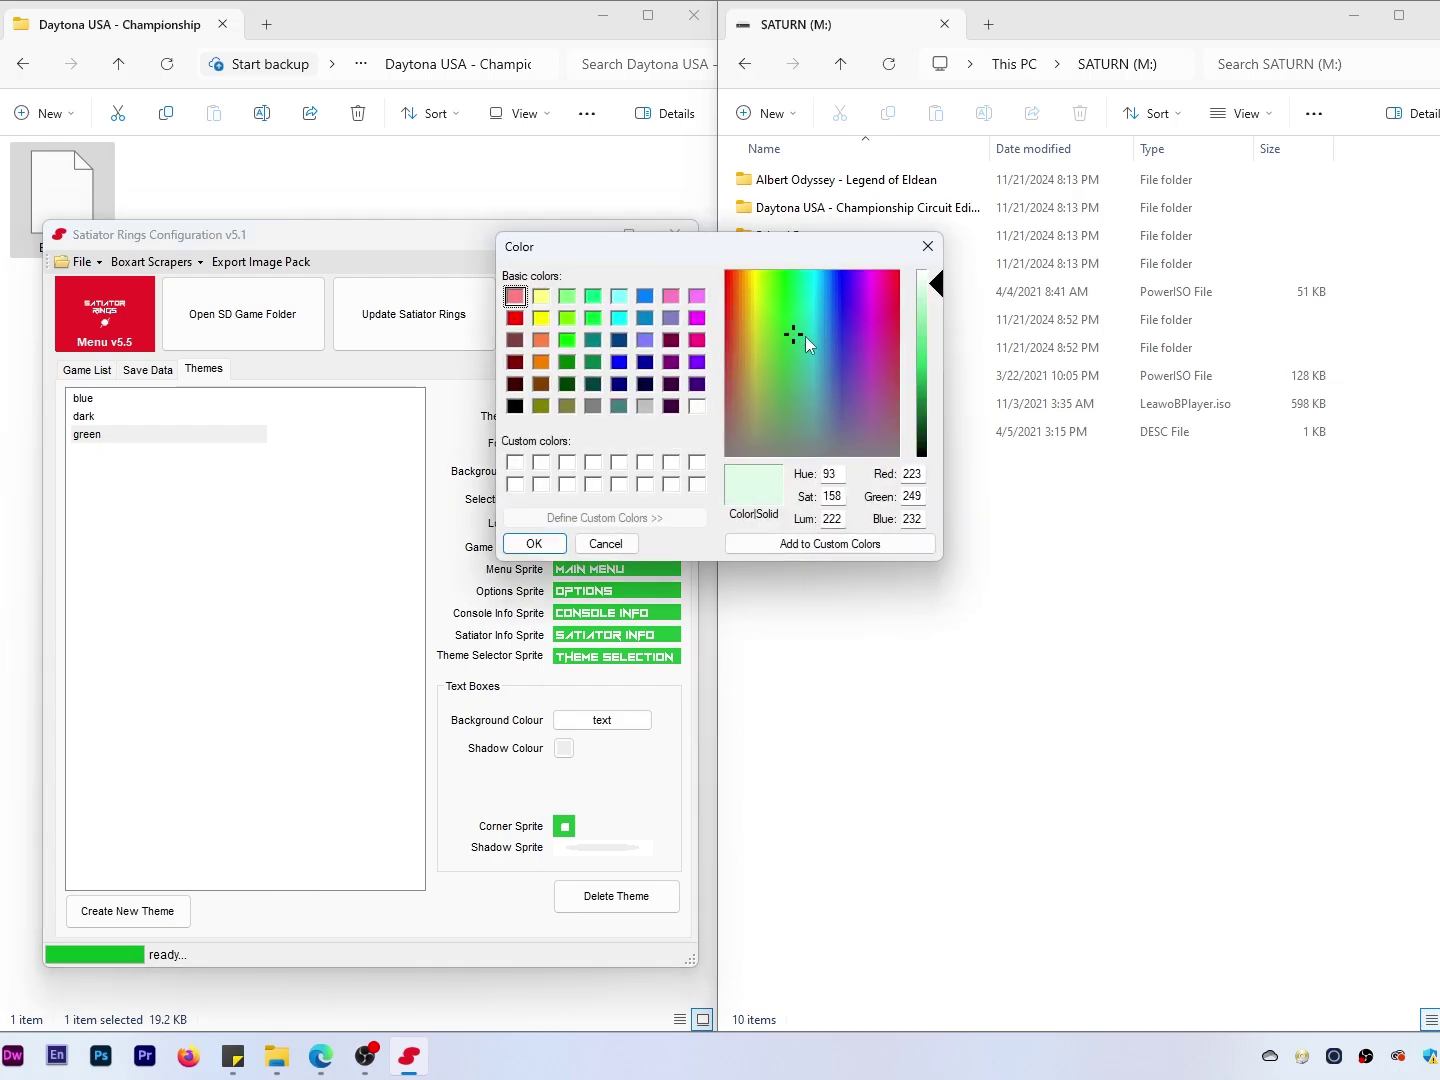
{"action": "left_click_drag", "start_coordinate": [941, 287], "coordinate": [941, 303]}
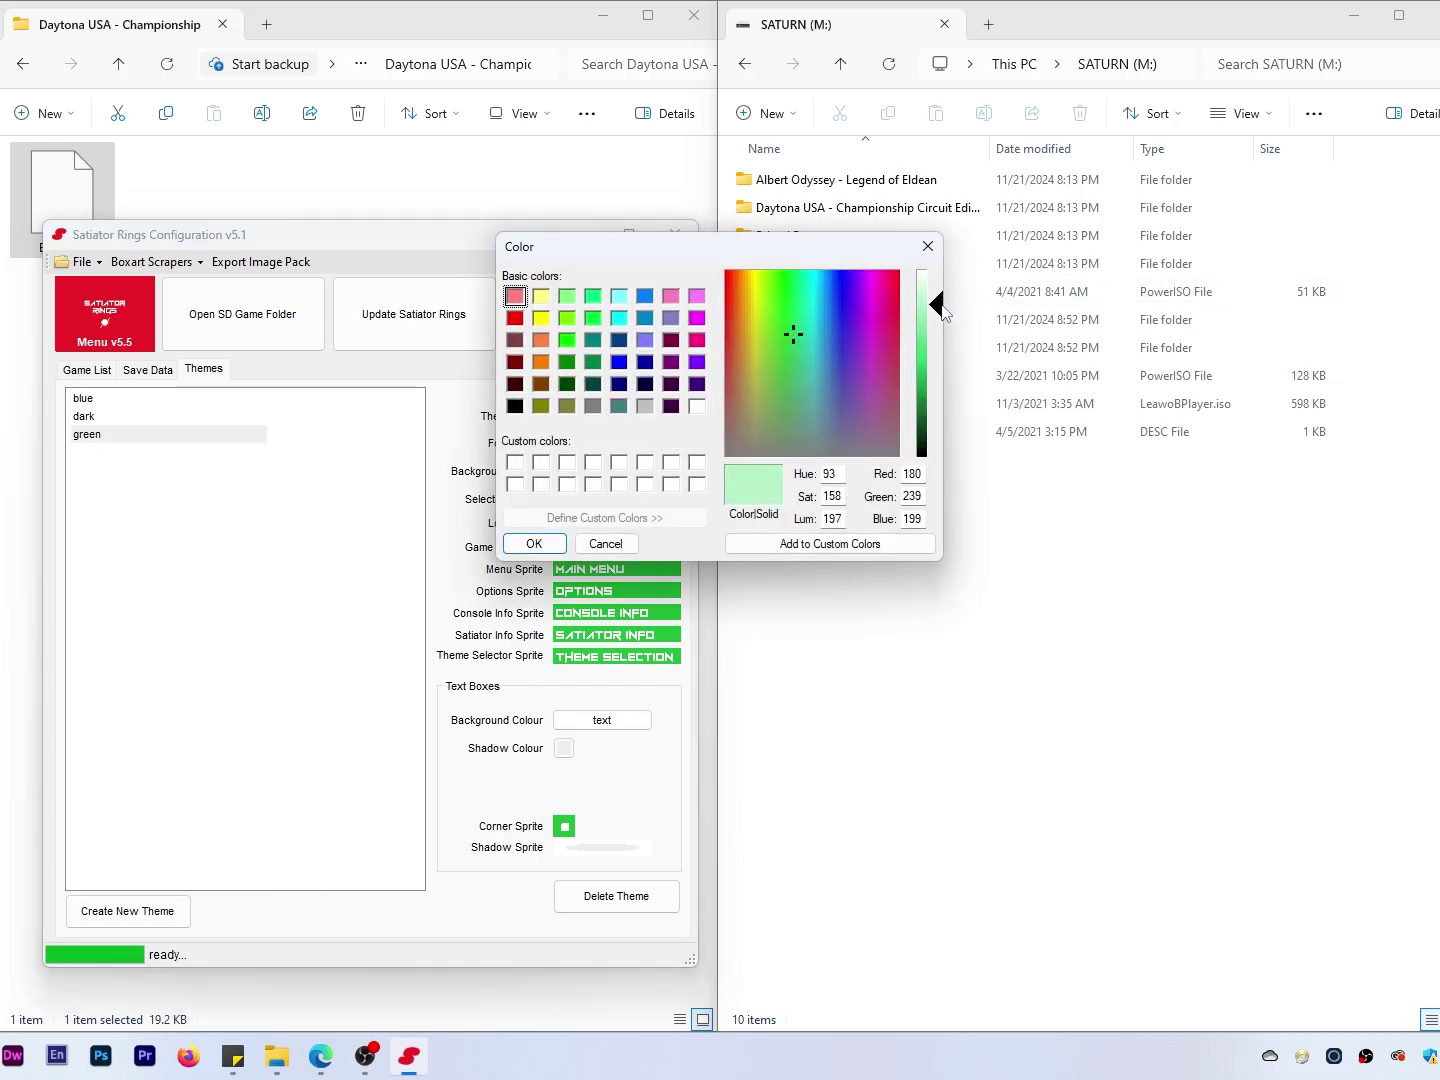
{"action": "left_click", "coordinate": [534, 544]}
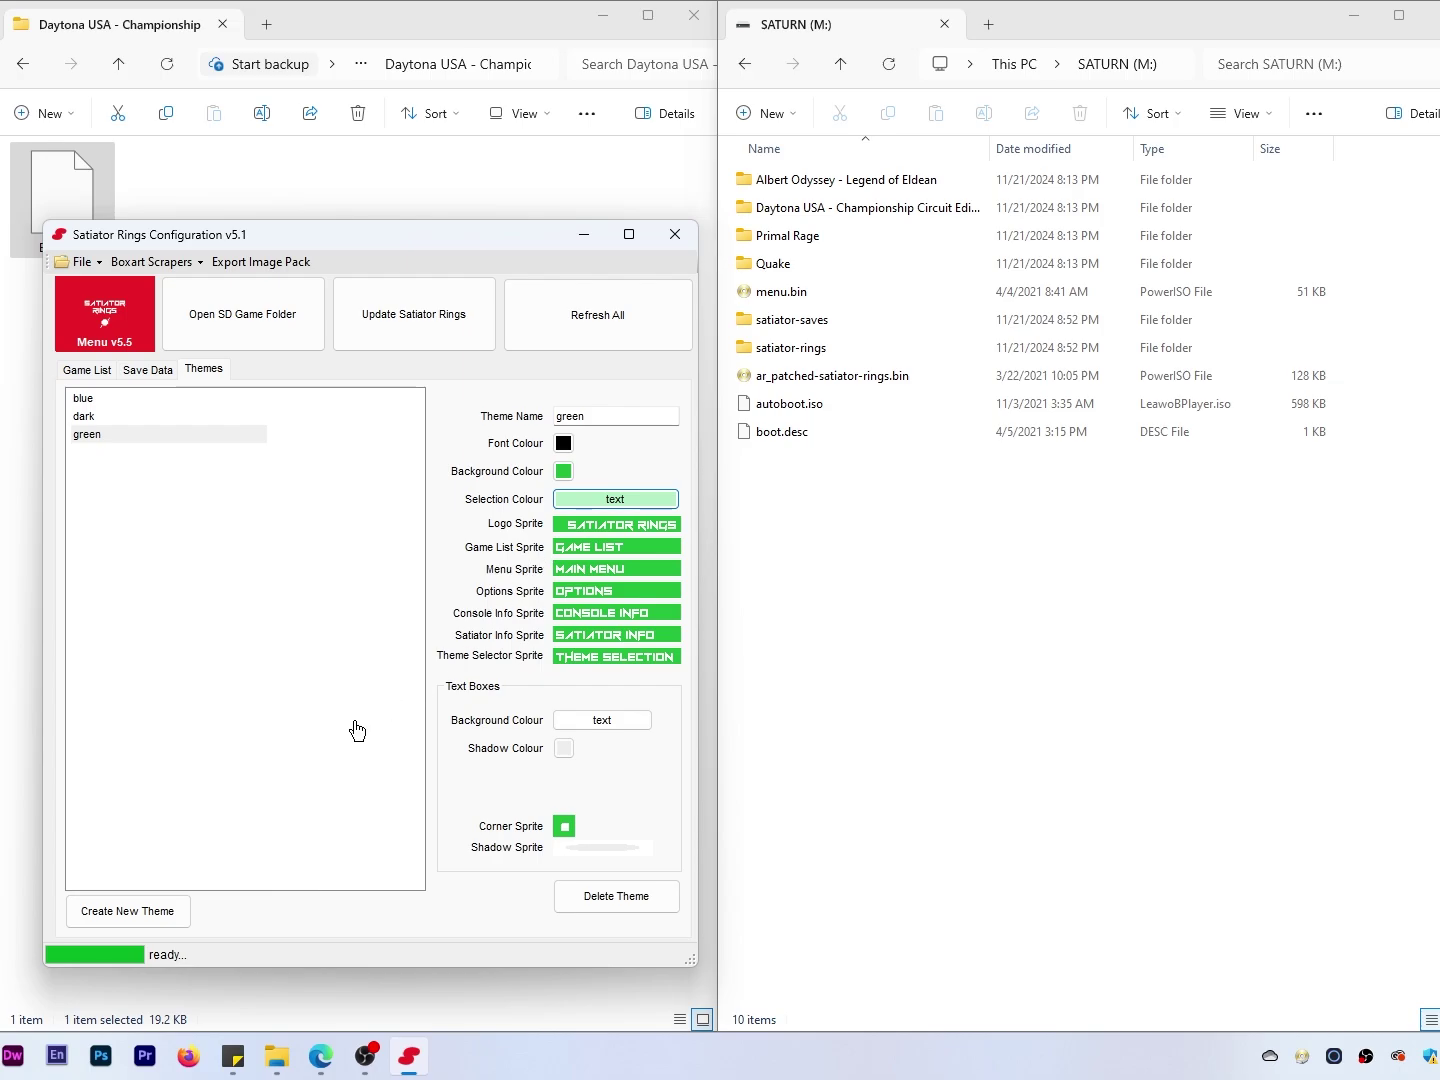
{"action": "left_click", "coordinate": [86, 435]}
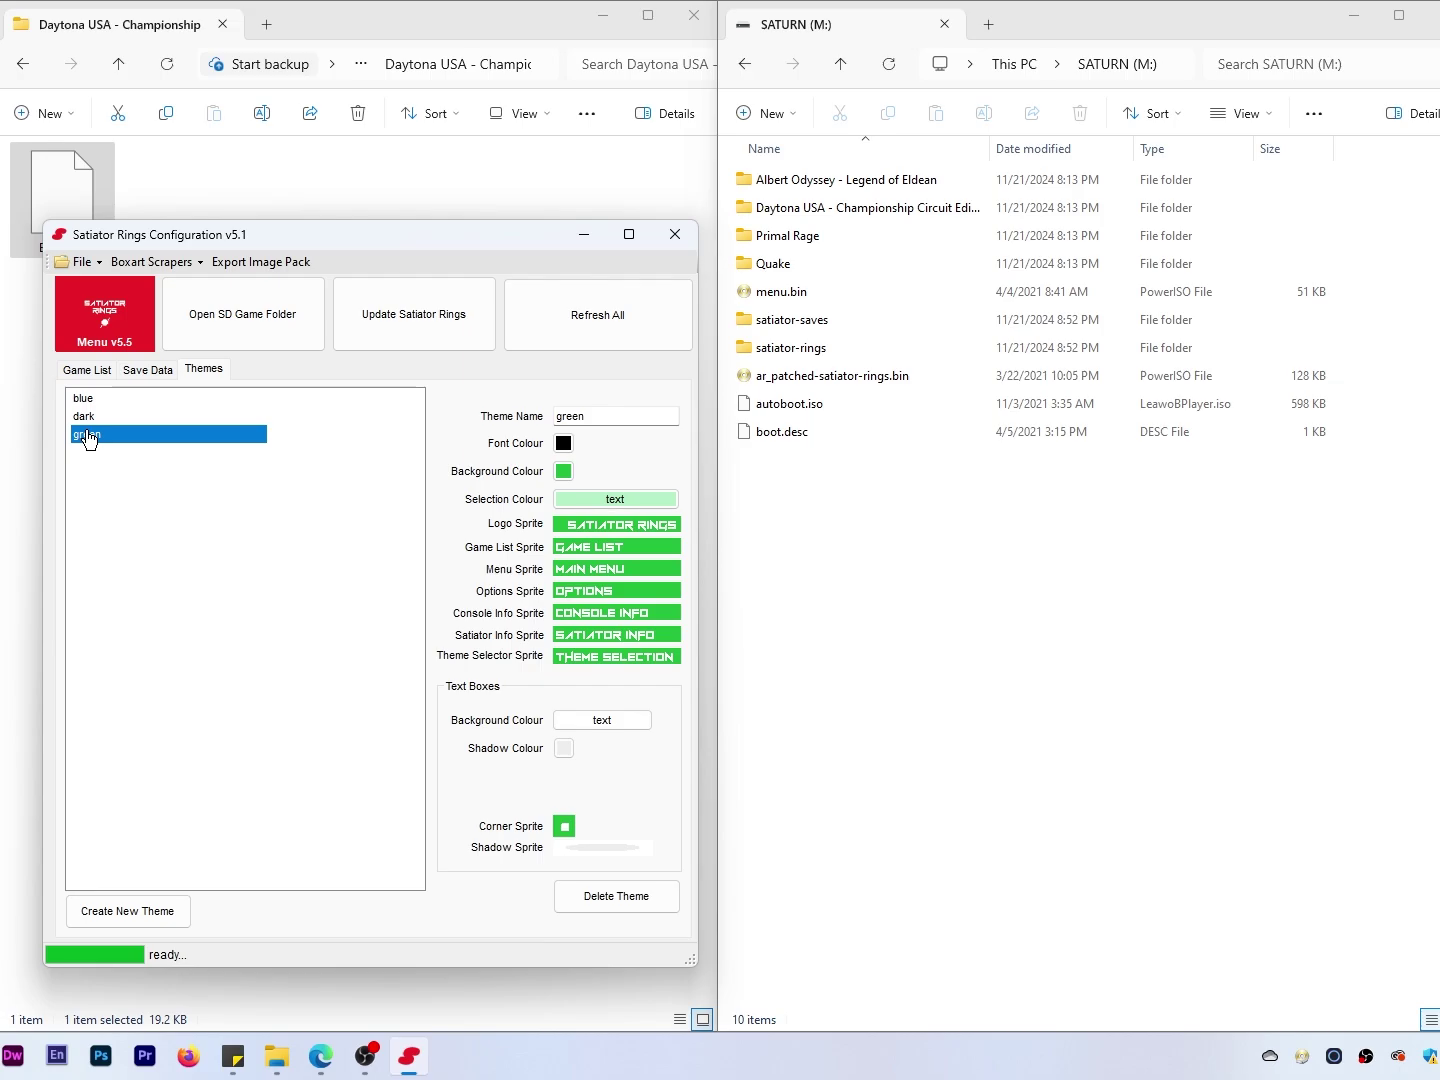
Step: Show Slot #00 on the Save Data tab and confirm the card's satiator-saves folder is empty
{"action": "left_click", "coordinate": [154, 371]}
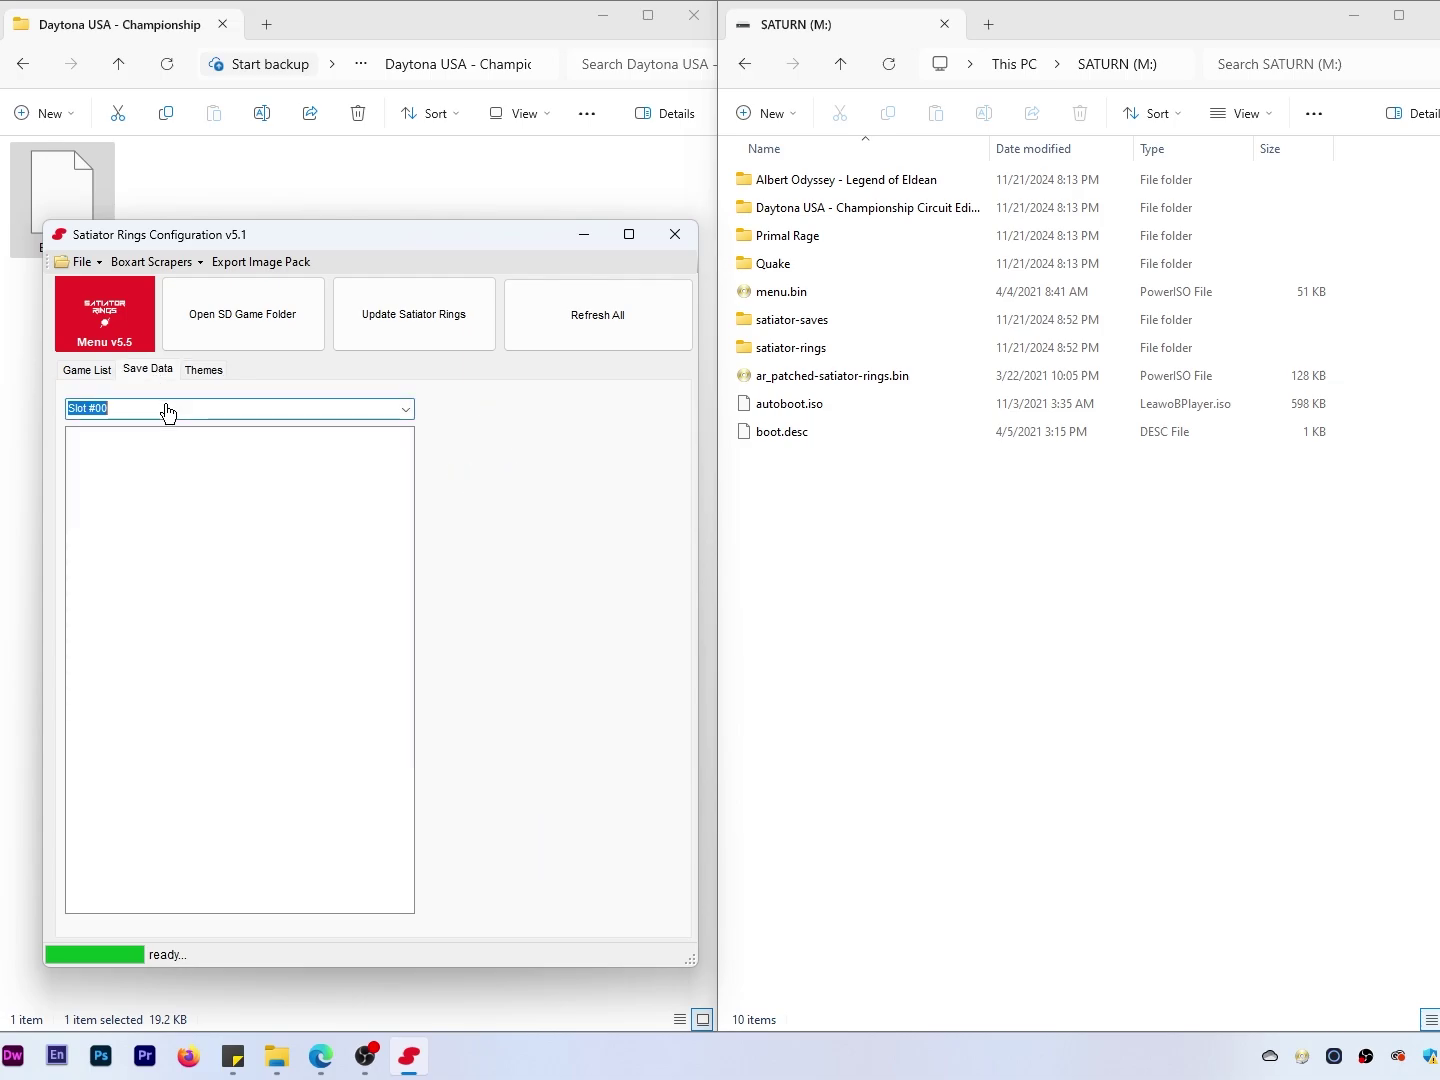
{"action": "left_click", "coordinate": [406, 410]}
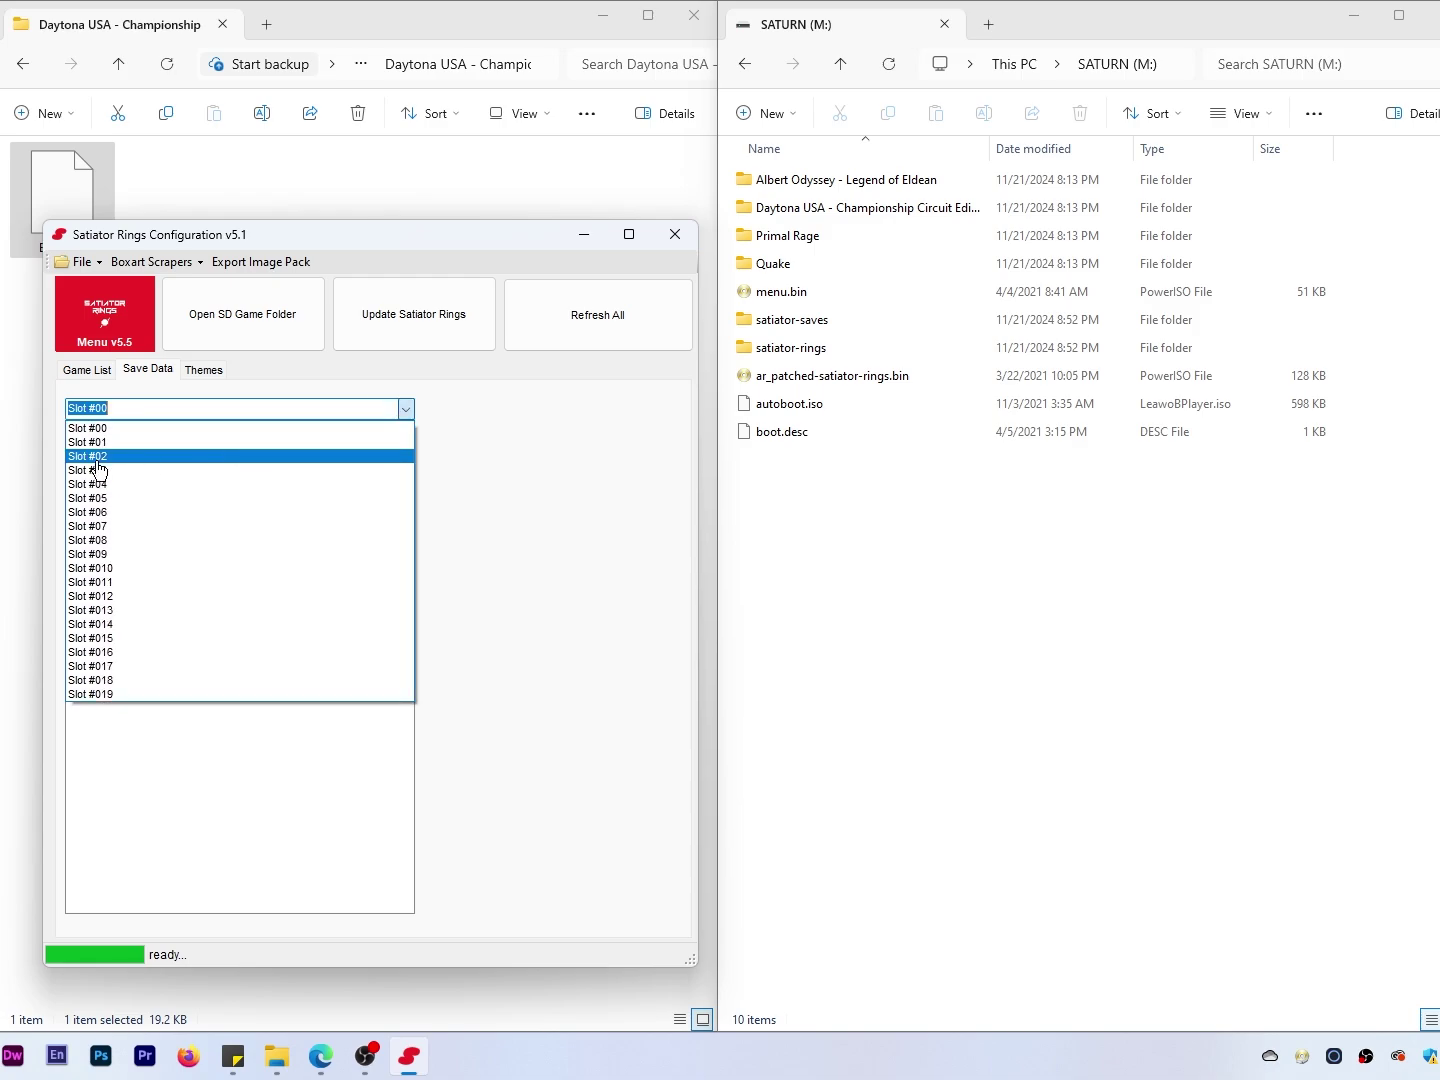
{"action": "left_click", "coordinate": [107, 428]}
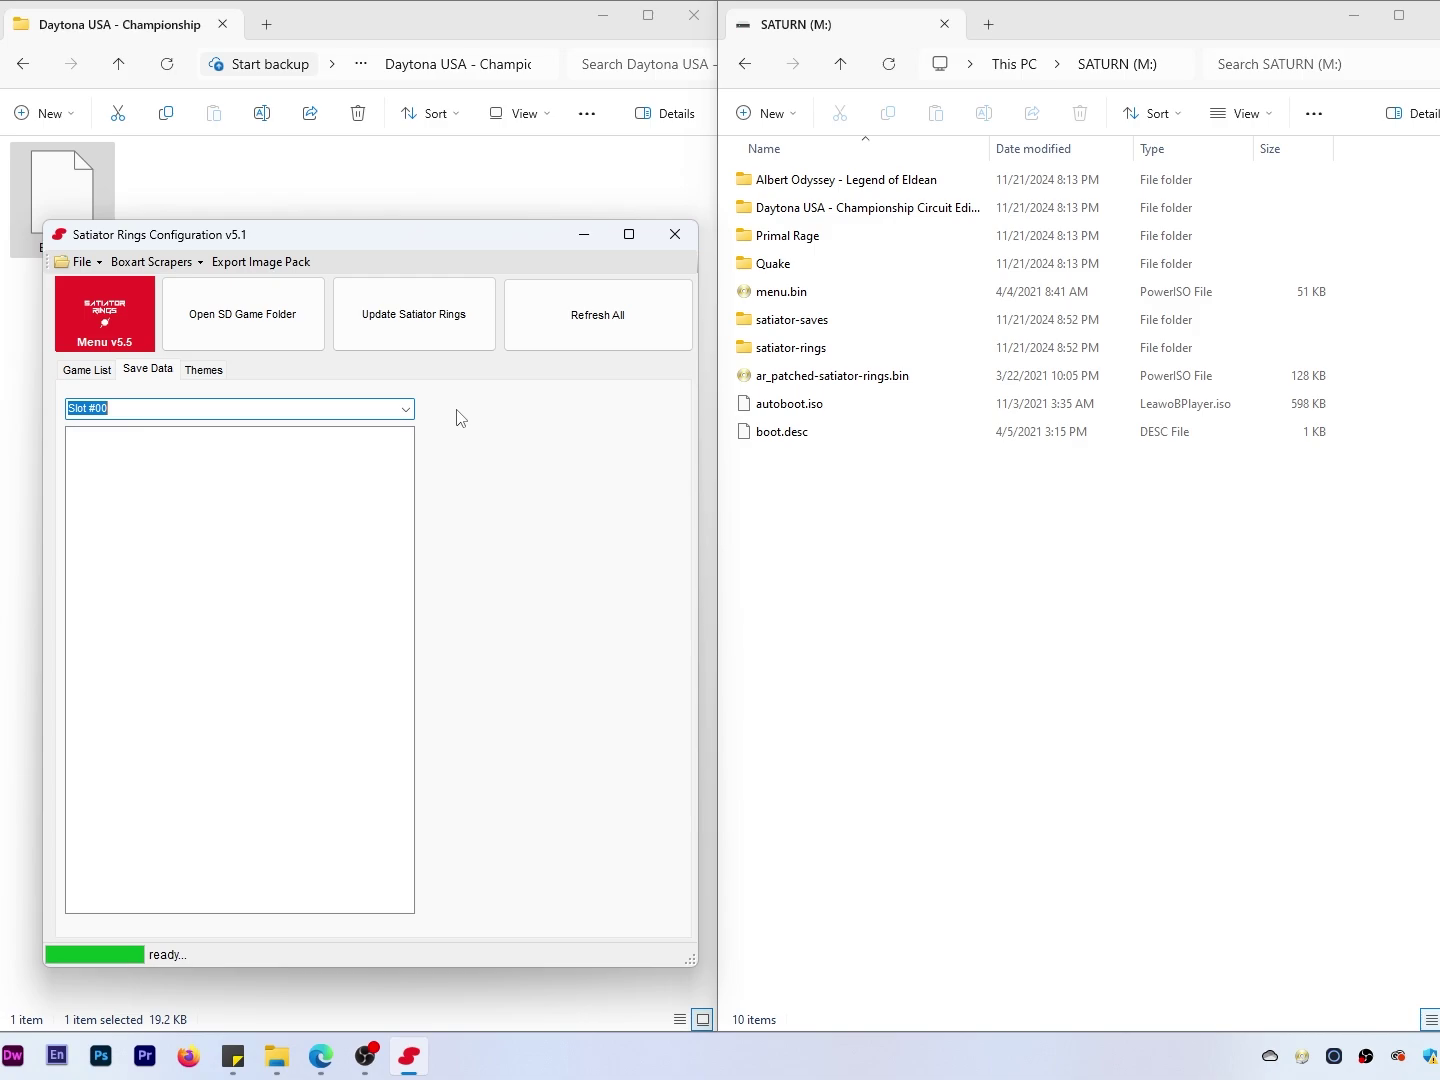
{"action": "double_click", "coordinate": [800, 328]}
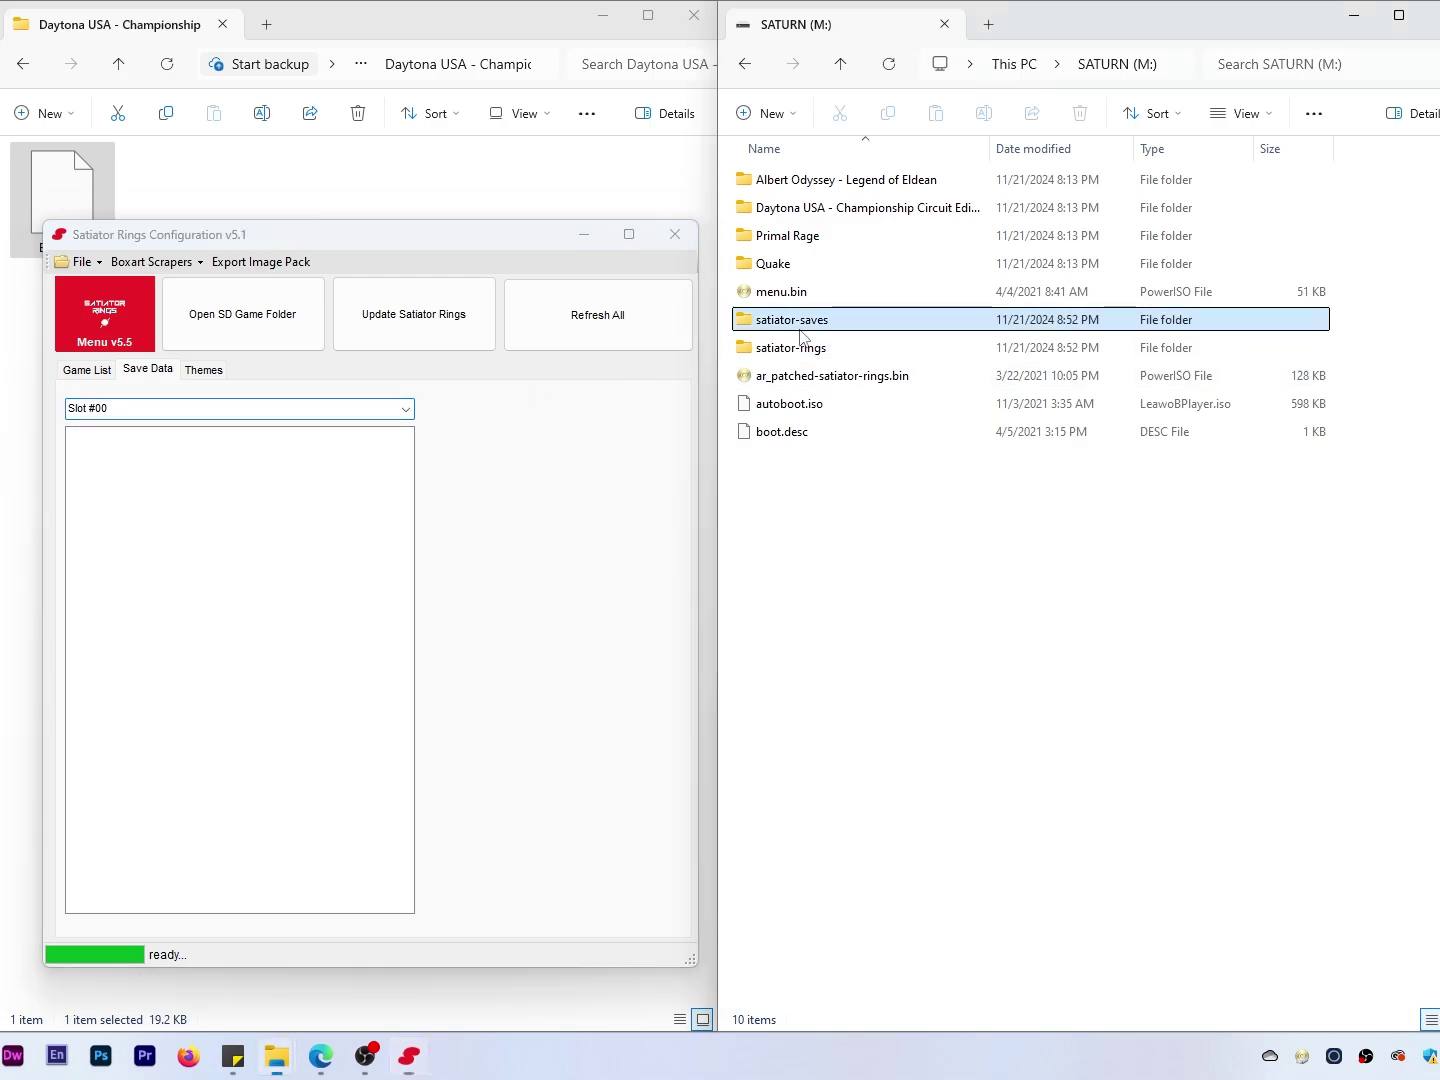
{"action": "left_click", "coordinate": [743, 64]}
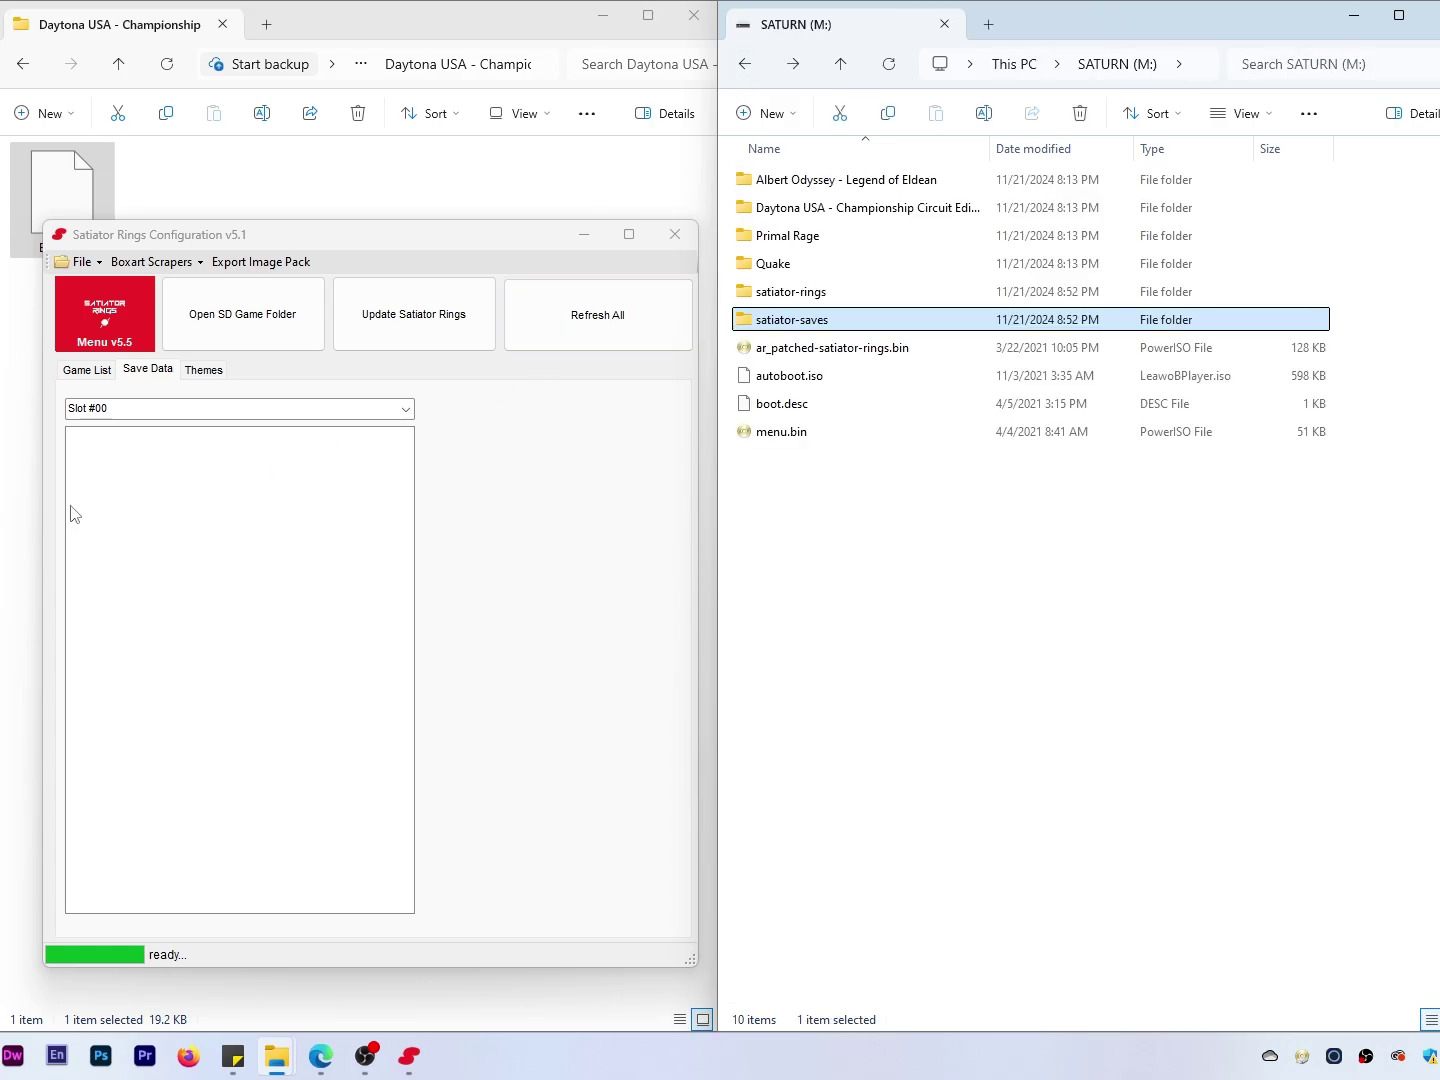